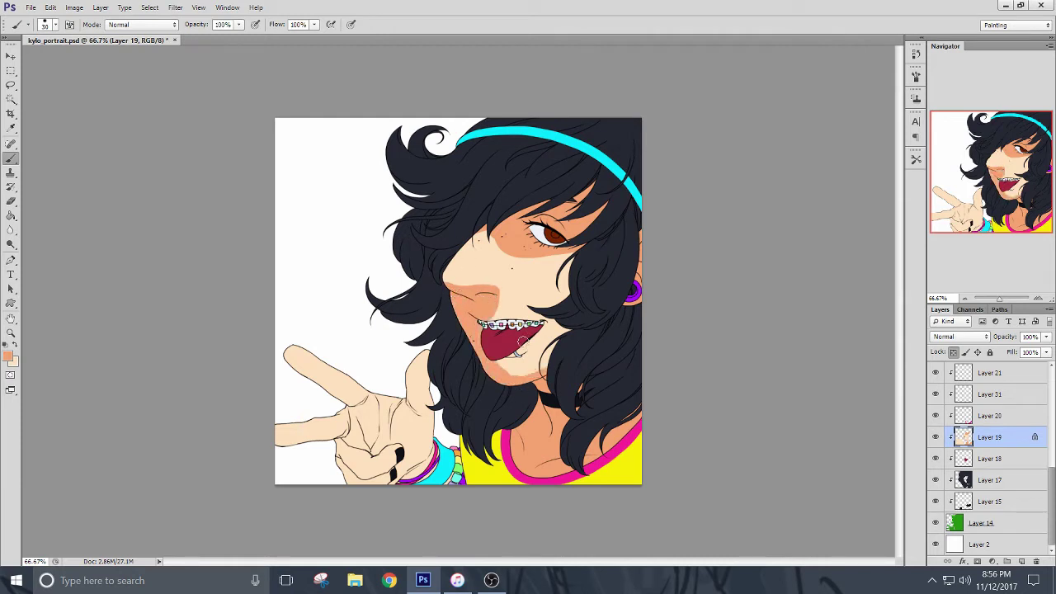
Paint orange-tan shadows along the outer edge of the nose and across the raised hand's fingers, palm and thumb on Layer 19.
drag(445, 275, 493, 213)
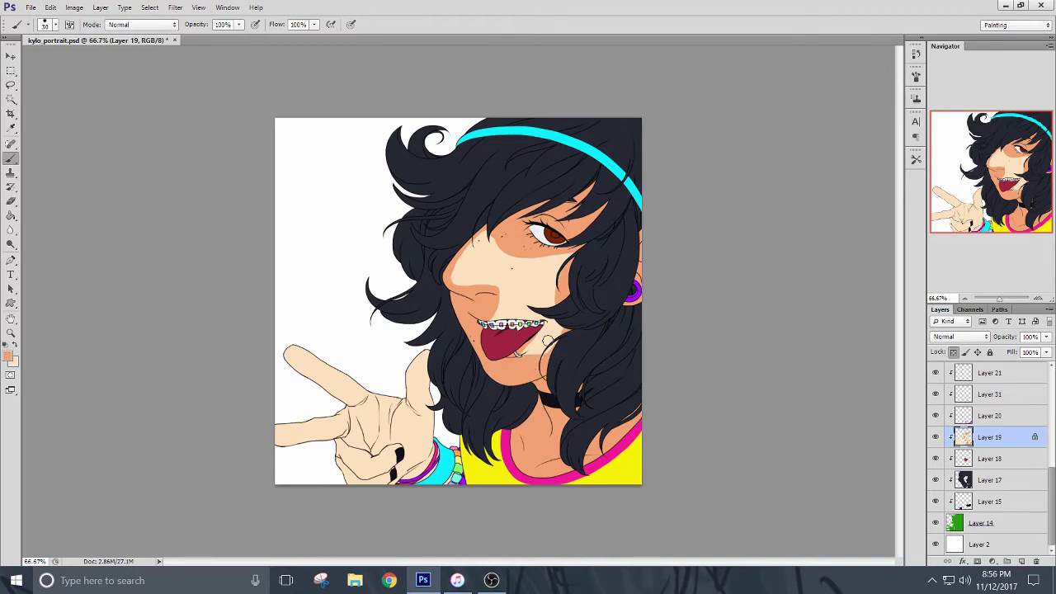
mouse_move(288, 358)
mouse_down()
mouse_move(374, 401)
mouse_move(394, 437)
mouse_move(362, 429)
mouse_up()
mouse_move(279, 438)
mouse_down()
mouse_move(342, 431)
mouse_move(363, 411)
mouse_move(350, 464)
mouse_up()
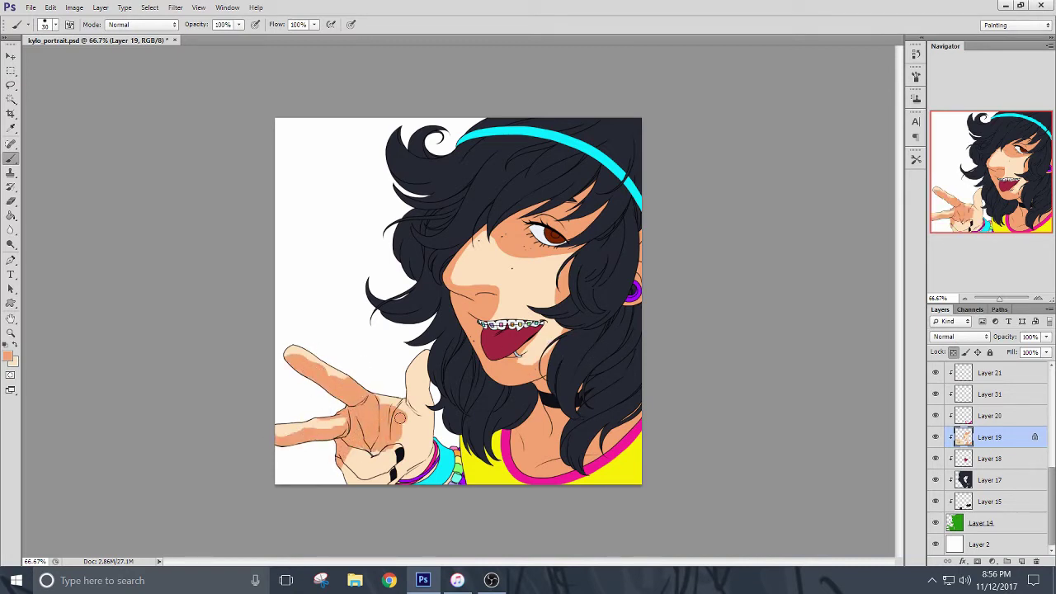
drag(399, 418, 419, 411)
drag(426, 355, 413, 384)
mouse_move(412, 384)
mouse_down()
mouse_move(409, 493)
mouse_move(446, 497)
mouse_move(423, 449)
mouse_move(371, 458)
mouse_move(368, 471)
mouse_move(405, 442)
mouse_move(356, 444)
mouse_move(415, 437)
mouse_up()
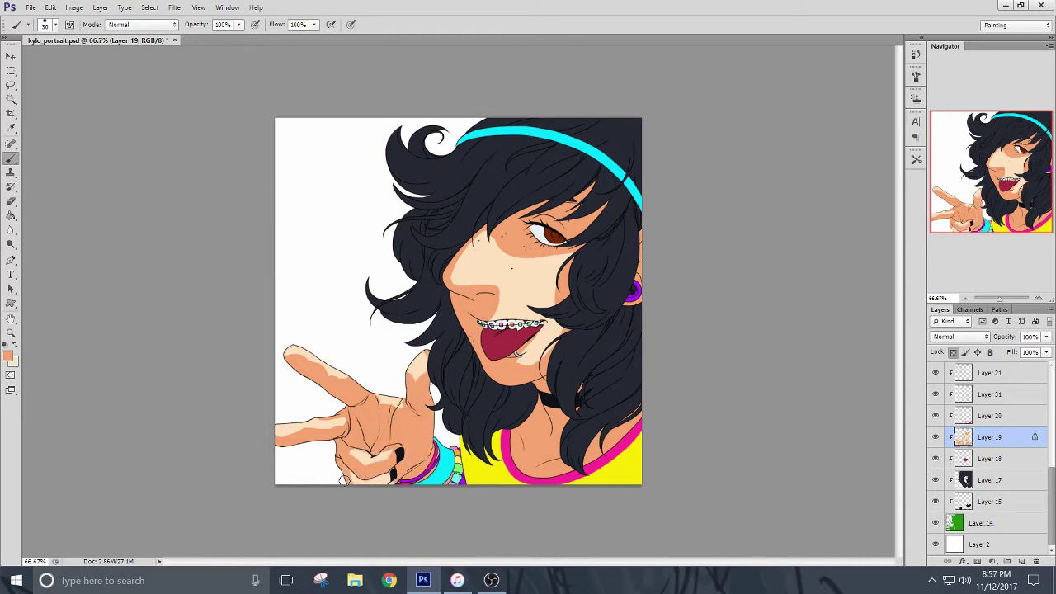
drag(346, 472, 360, 478)
Clean up the shadow beneath the nose and shade the skin above the upper lip by alternating Eraser and Brush.
key(e)
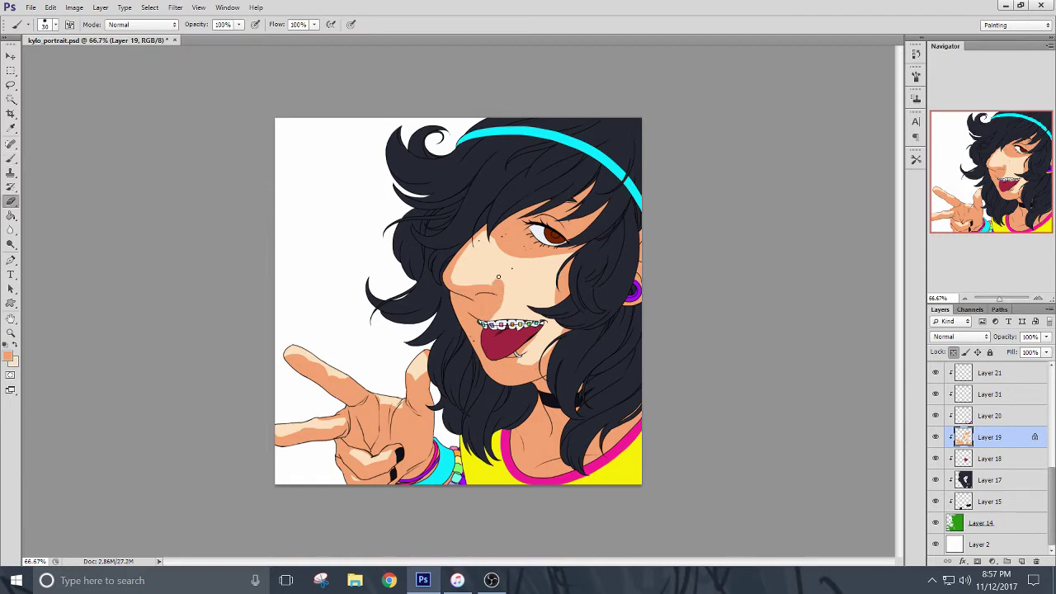
key(b)
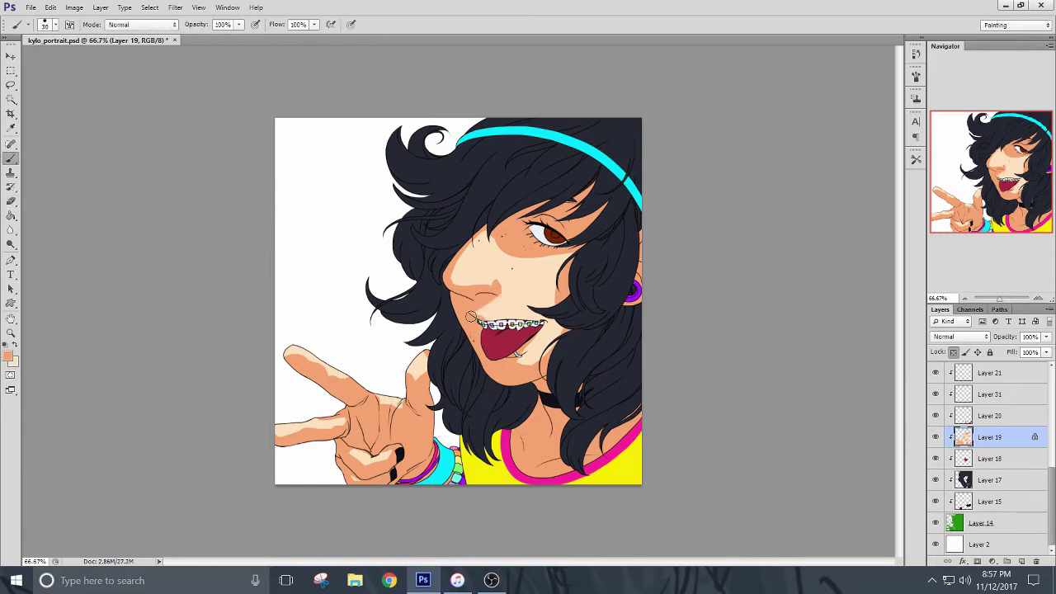
mouse_move(480, 318)
mouse_down()
mouse_move(544, 320)
mouse_move(493, 320)
mouse_up()
key(ctrl+z)
key(ctrl+z)
key(e)
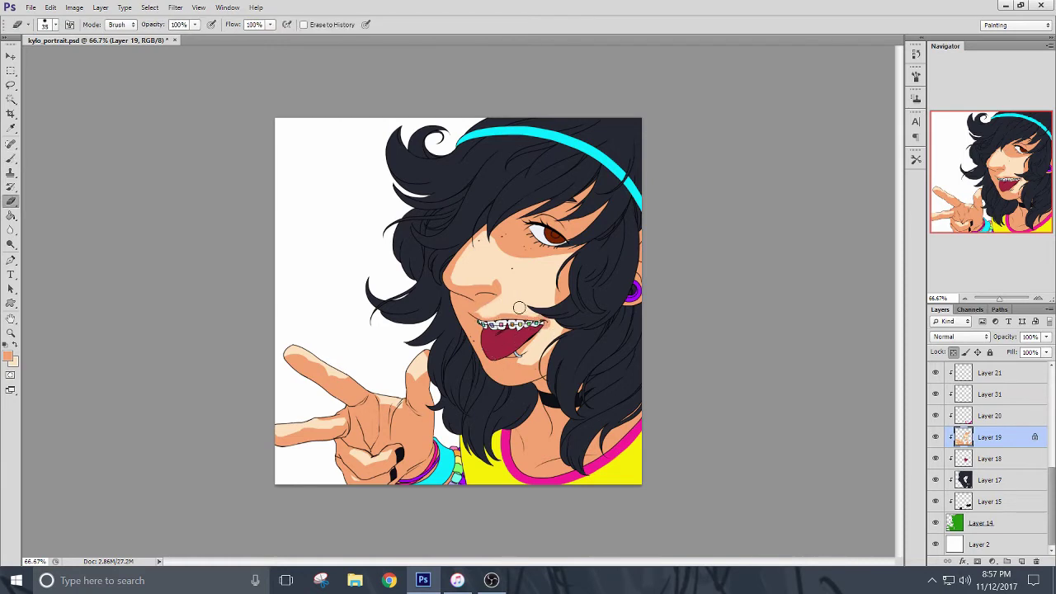
key(b)
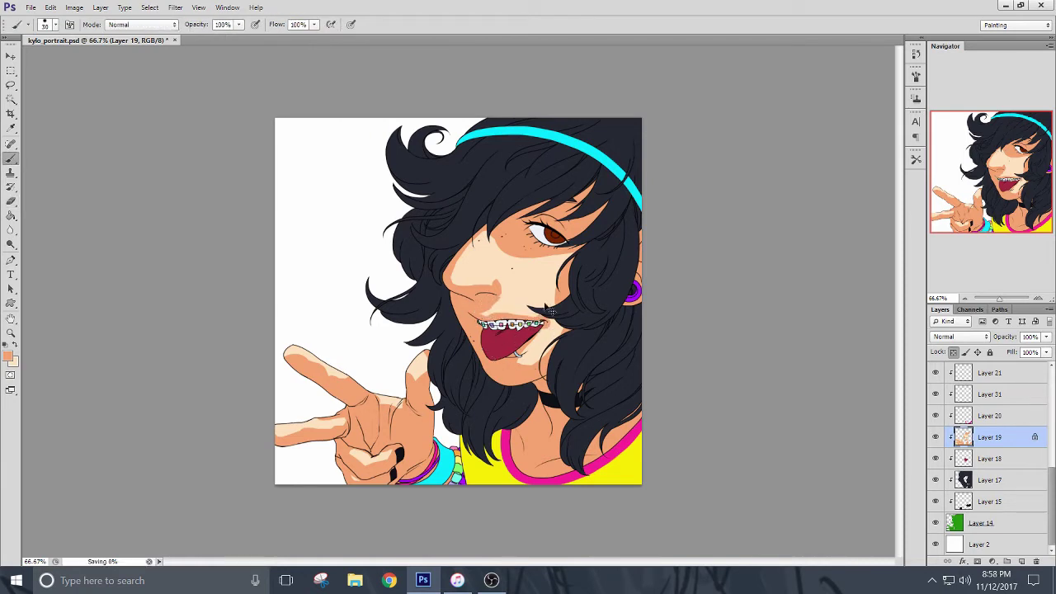
Switch to iTunes, browse the Mix genre's artists in the song library, and return to Photoshop.
click(457, 580)
scroll(297, 132, down, 1)
scroll(272, 130, up, 4)
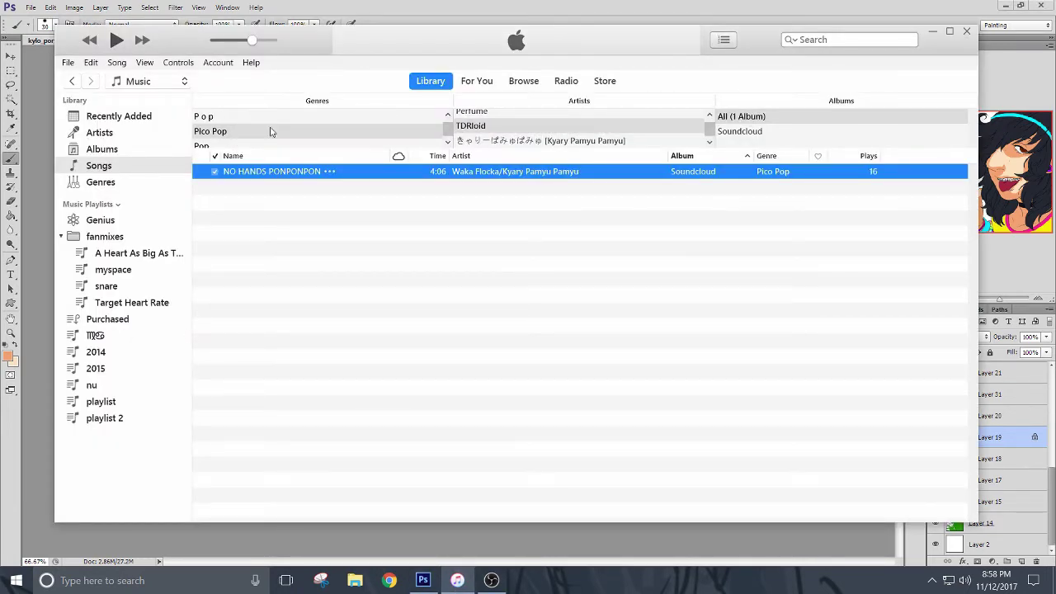
click(269, 131)
click(508, 129)
click(534, 144)
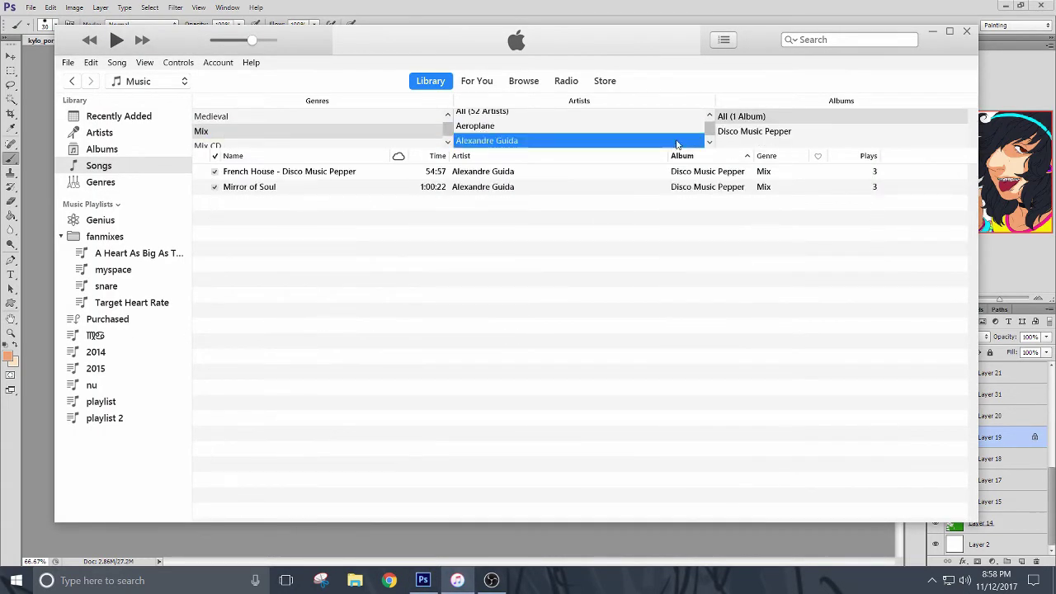
key(Down)
key(alt+Tab)
Lighten the skin under the eye, reducing the cheek shadow to a narrow band with the Eraser and Brush.
key(e)
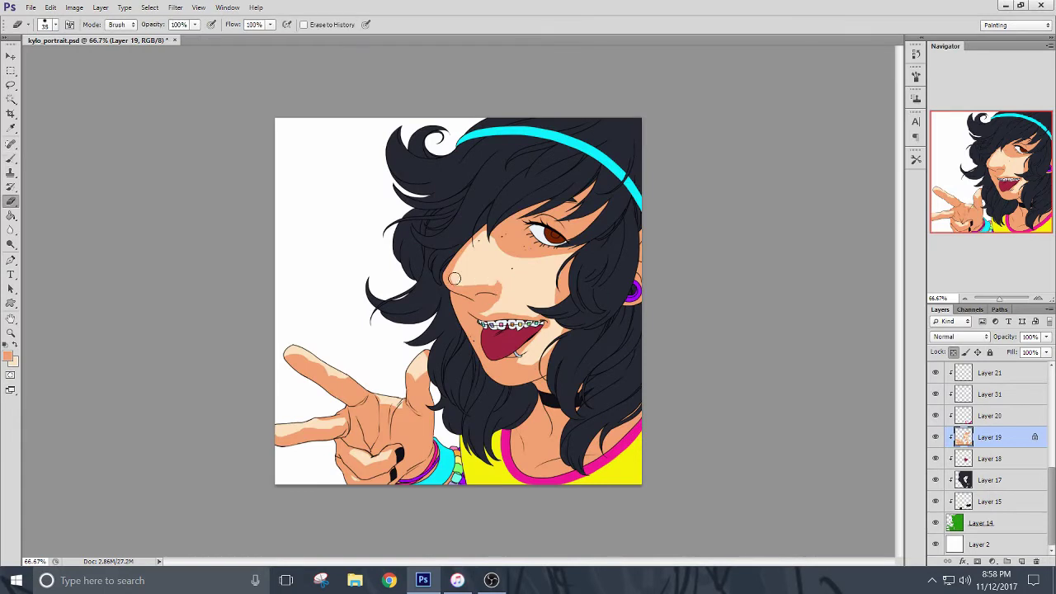
mouse_move(455, 278)
mouse_down()
mouse_move(507, 286)
mouse_move(457, 285)
mouse_move(462, 275)
mouse_up()
key(b)
key(ctrl+z)
key(e)
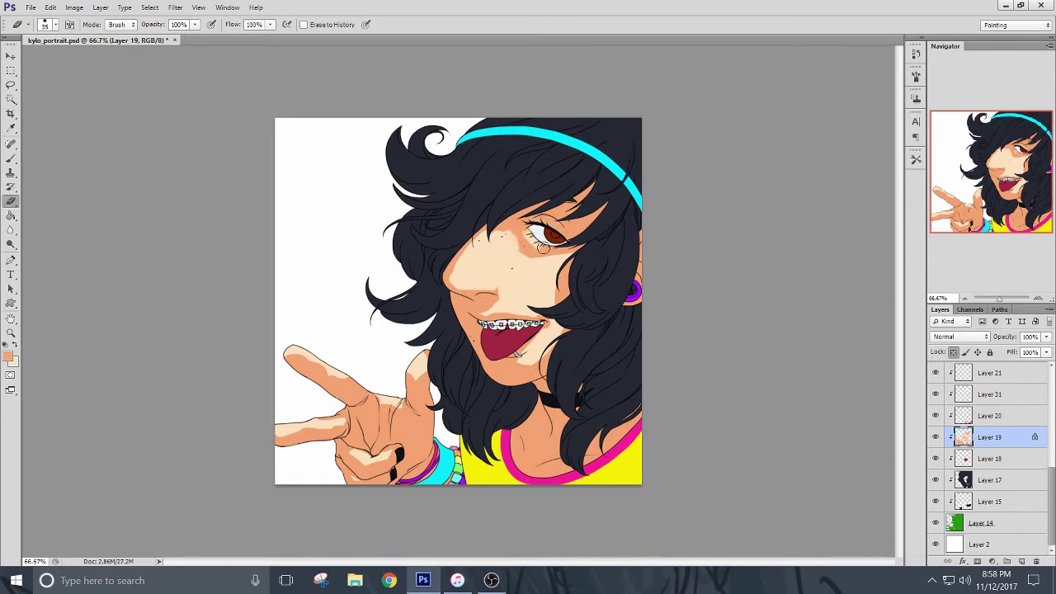
key(b)
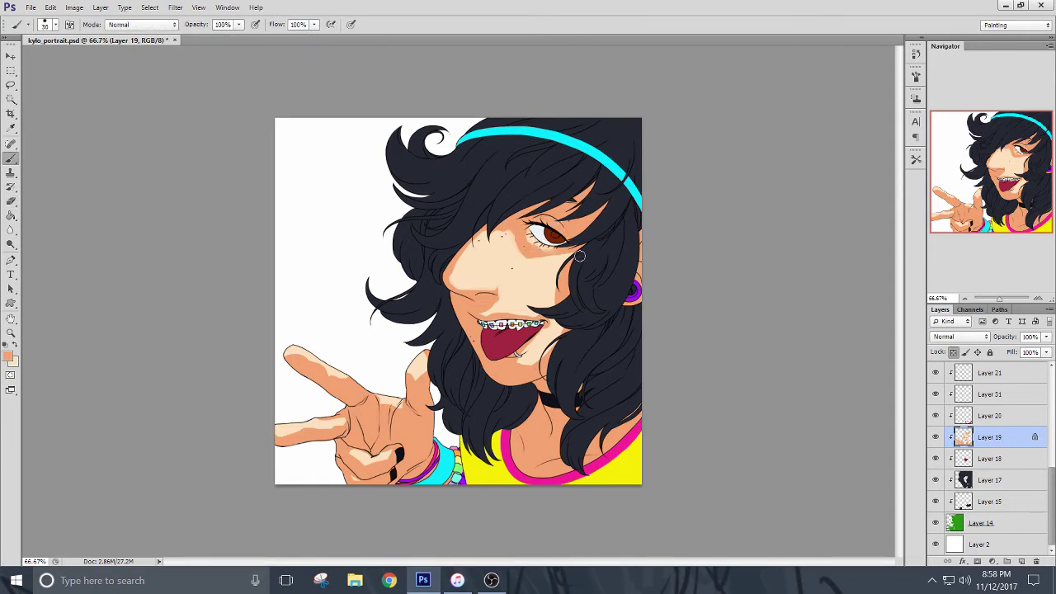
Fill the nose with shadow and lighten the edge of the face from below the nose down to the chin.
key(e)
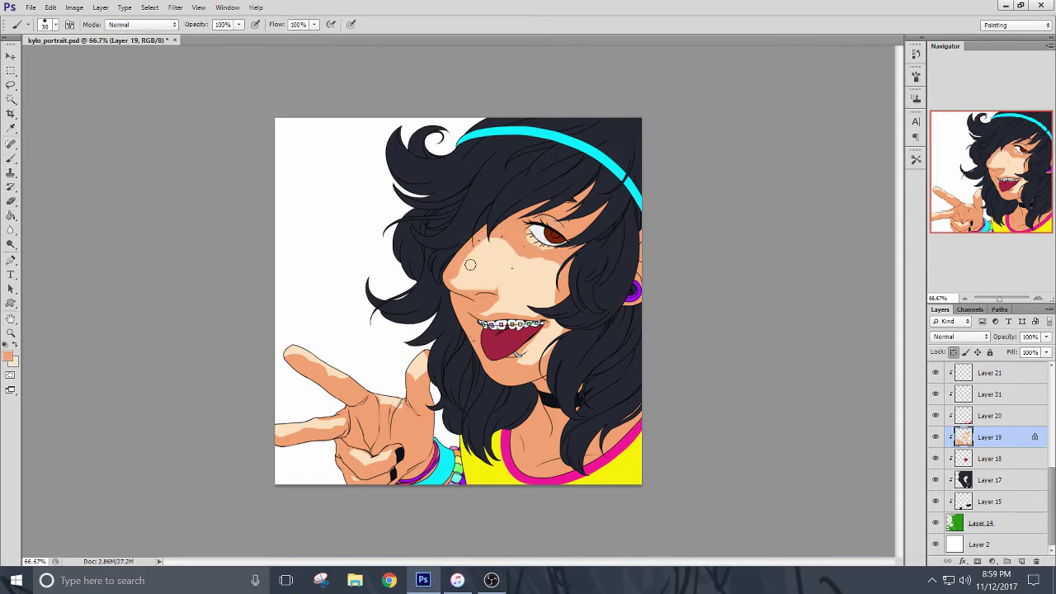
mouse_move(452, 273)
mouse_down()
mouse_move(479, 258)
mouse_move(464, 275)
mouse_move(499, 274)
mouse_move(499, 287)
mouse_move(410, 319)
mouse_move(451, 312)
mouse_move(472, 338)
mouse_up()
key(b)
key(e)
mouse_move(457, 302)
mouse_down()
mouse_move(490, 366)
mouse_move(517, 368)
mouse_move(505, 378)
mouse_up()
key(b)
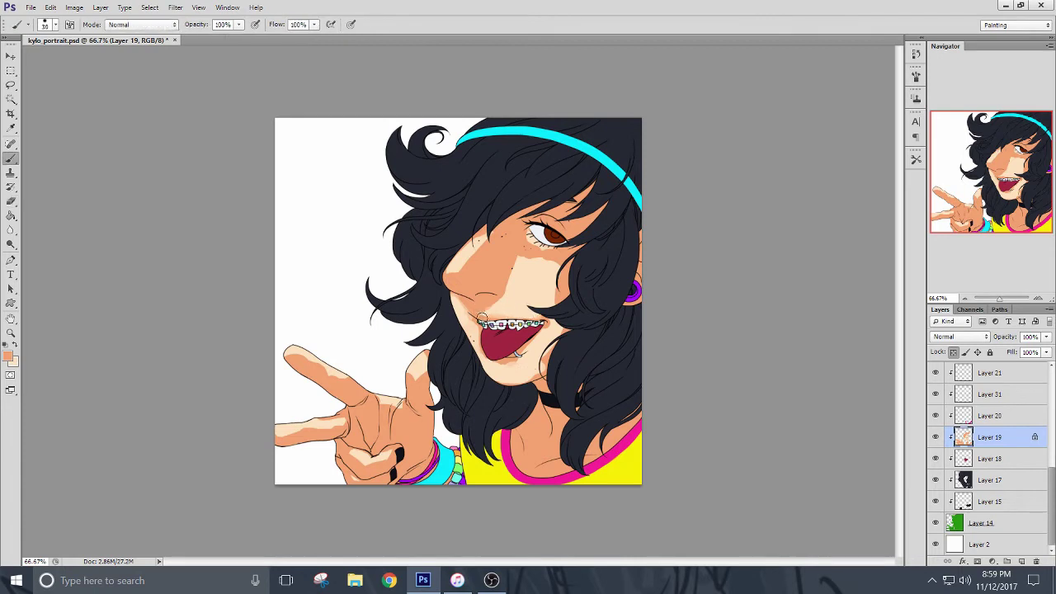
Refine the shading around the chin and nostril, and add a light highlight directly below the eye.
key(e)
mouse_move(547, 332)
mouse_down()
mouse_move(526, 357)
mouse_move(551, 378)
mouse_move(527, 355)
mouse_move(505, 386)
mouse_up()
key(b)
key(ctrl+z)
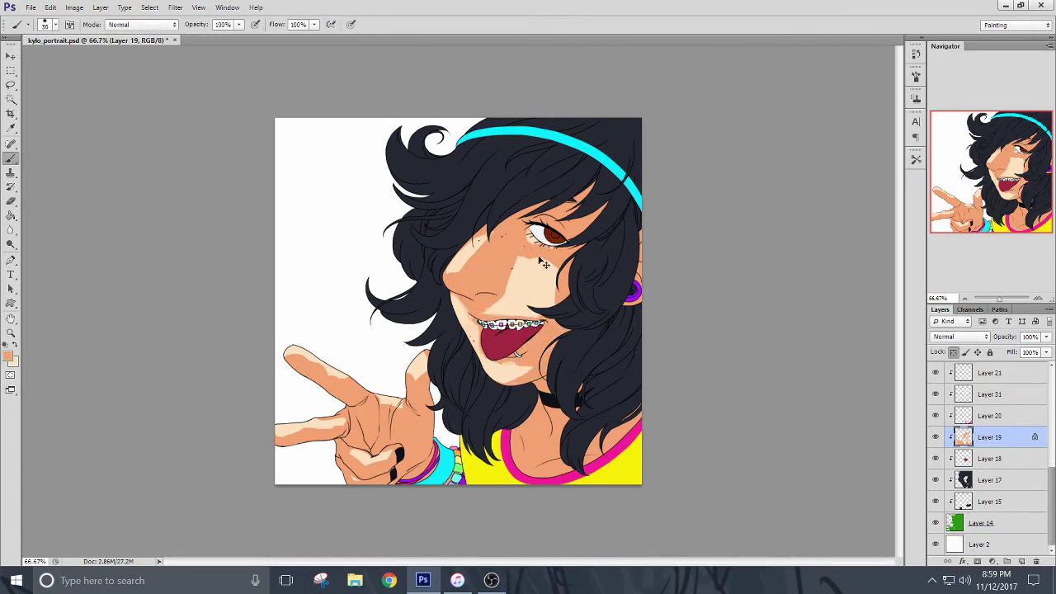
key(e)
mouse_move(524, 265)
mouse_down()
mouse_move(513, 273)
mouse_move(533, 258)
mouse_move(532, 239)
mouse_up()
mouse_move(478, 301)
mouse_down()
mouse_move(470, 308)
mouse_move(496, 310)
mouse_up()
key(b)
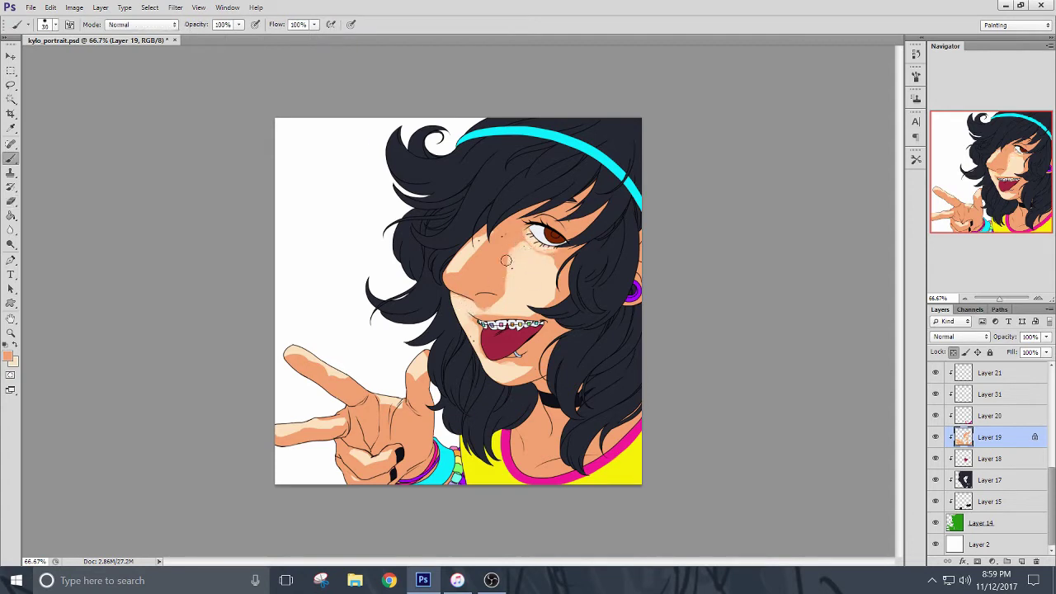
Paint shadow across the cheek and work light skin tone back in beneath the eye.
mouse_move(509, 254)
mouse_down()
mouse_move(506, 314)
mouse_move(560, 276)
mouse_up()
key(e)
key(b)
key(e)
mouse_move(510, 241)
mouse_down()
mouse_move(512, 285)
mouse_move(556, 270)
mouse_up()
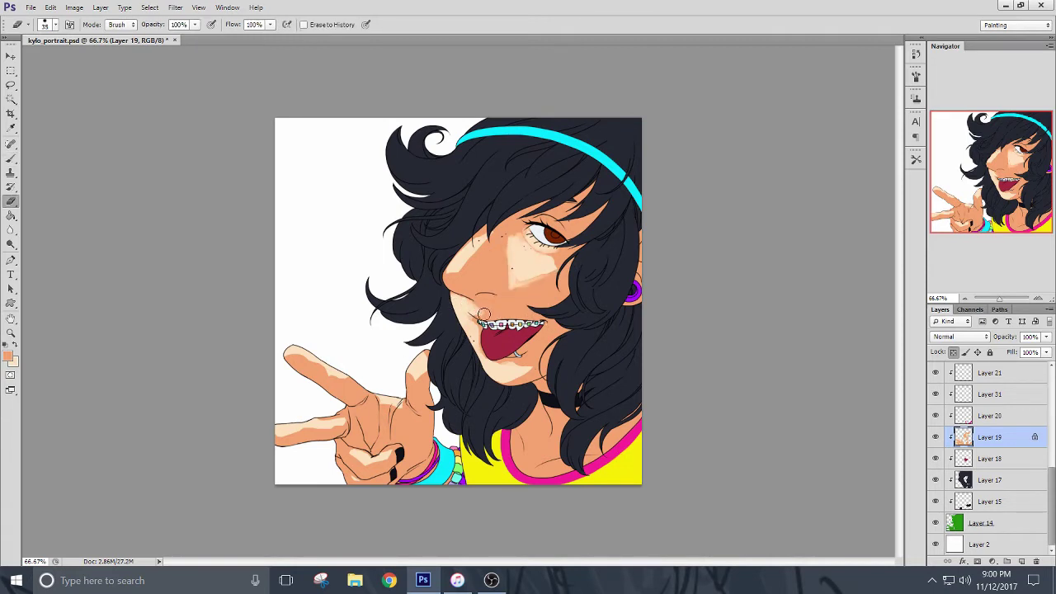
Soften the cheek and nose bridge shading with lighter strokes, undoing the unwanted ones.
mouse_move(516, 313)
mouse_down()
mouse_move(481, 310)
mouse_move(553, 299)
mouse_move(538, 269)
mouse_move(514, 289)
mouse_move(550, 279)
mouse_move(510, 299)
mouse_move(587, 307)
mouse_move(522, 371)
mouse_move(530, 361)
mouse_move(504, 288)
mouse_move(508, 251)
mouse_move(503, 278)
mouse_move(483, 286)
mouse_move(484, 244)
mouse_up()
key(ctrl+z)
drag(499, 235, 495, 277)
key(ctrl+z)
key(ctrl+alt+z)
key(ctrl+alt+z)
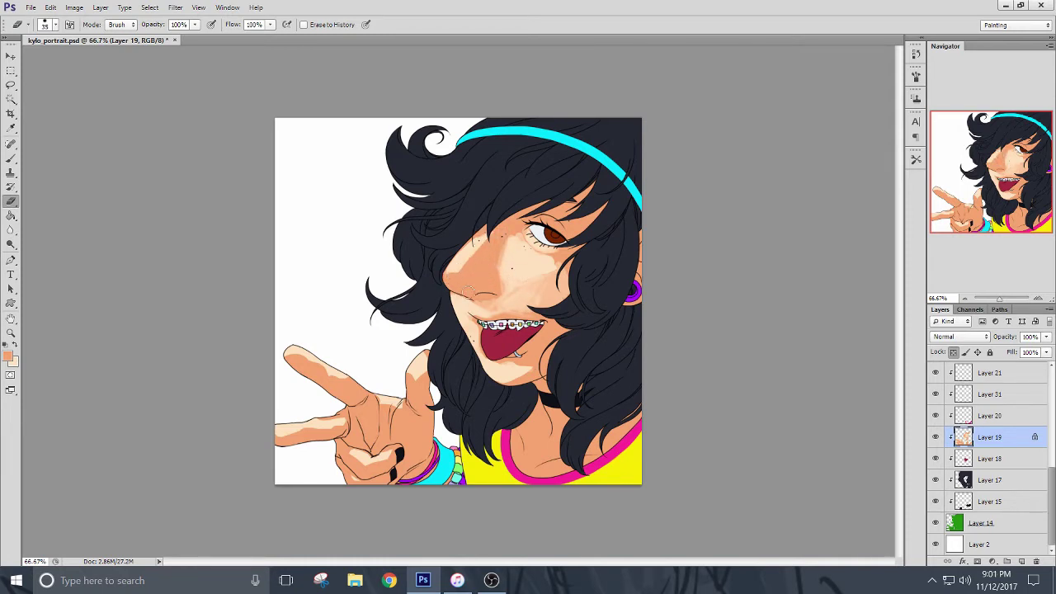
Refine the side of the nose and the shadow strokes under the eye with the Eraser and Brush.
key(b)
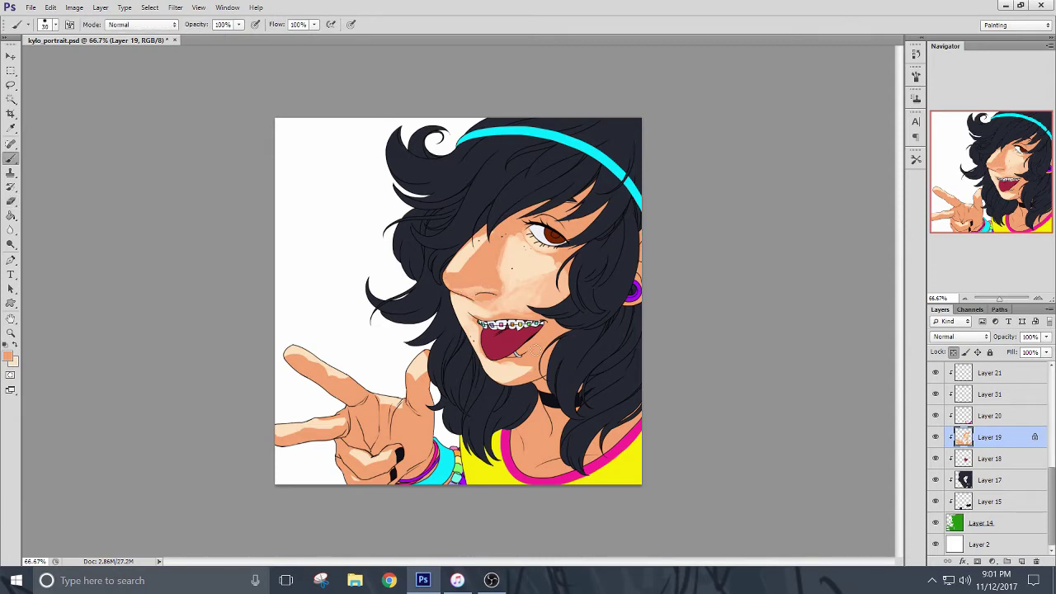
key(e)
key(b)
drag(529, 240, 570, 238)
Blend lighter midtones into the shadows on the raised hand's upper finger, thumb and palm.
key(e)
mouse_move(420, 368)
mouse_down()
mouse_move(410, 419)
mouse_move(363, 395)
mouse_move(379, 398)
mouse_up()
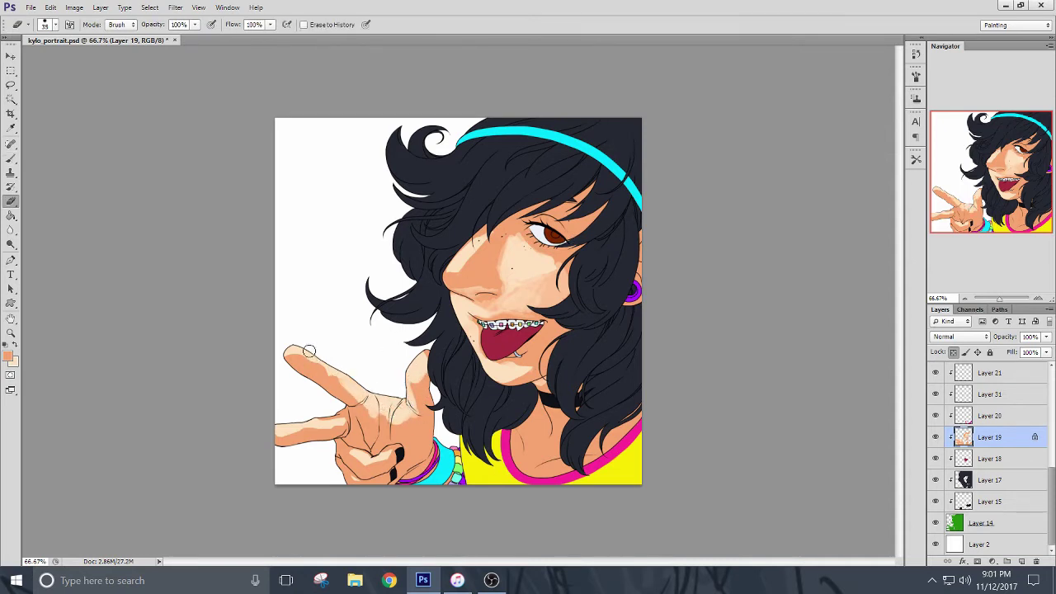
key(b)
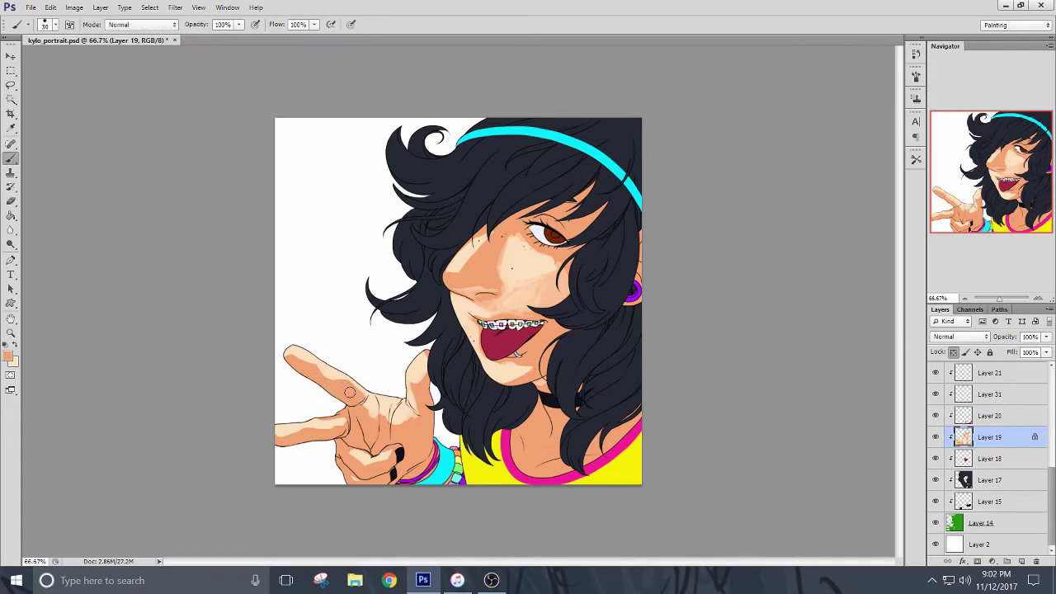
drag(350, 392, 361, 398)
key(e)
mouse_move(312, 361)
mouse_down()
mouse_move(289, 355)
mouse_move(343, 369)
mouse_move(346, 383)
mouse_up()
key(b)
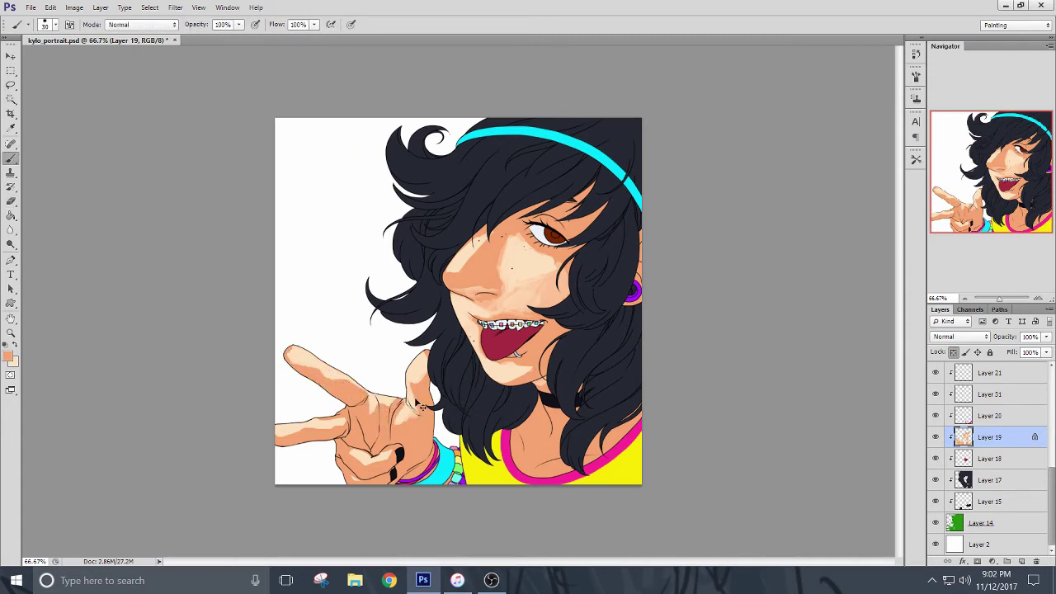
key(e)
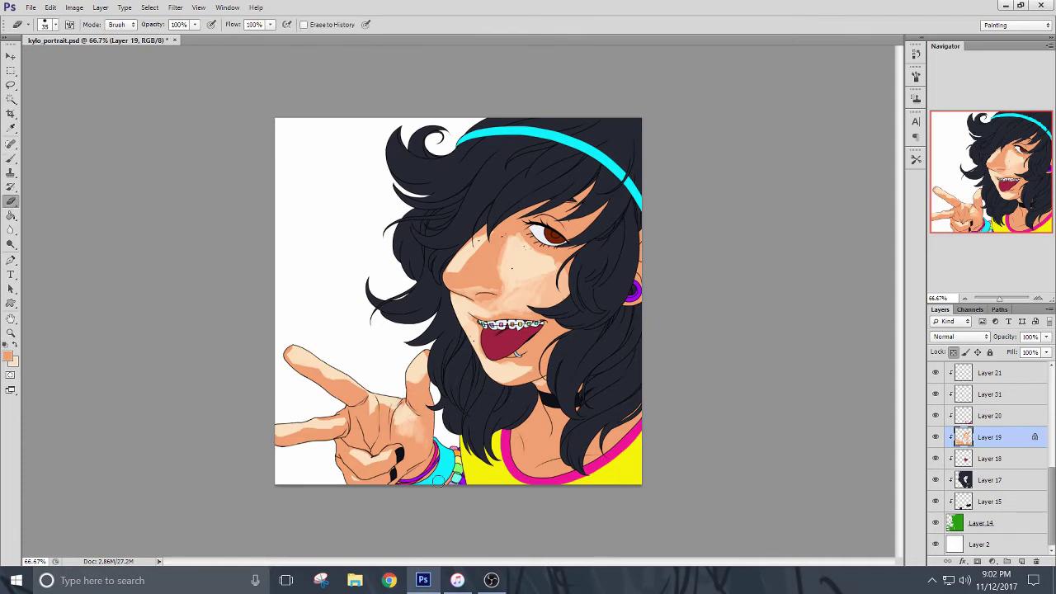
key(b)
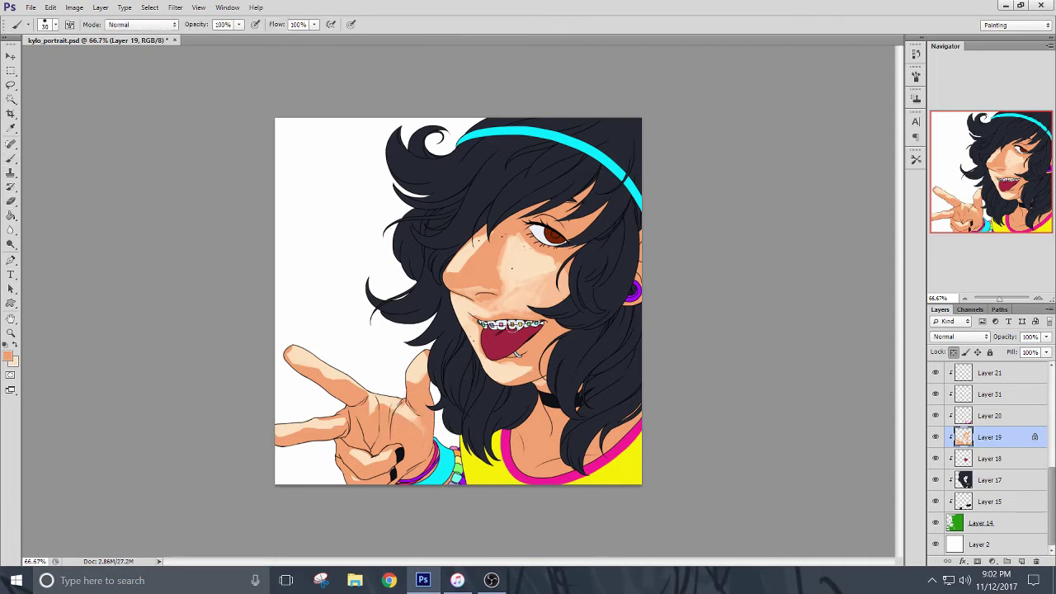
Blend lighter tones into the neck and chest shadow and add midtone strokes across the nose.
key(e)
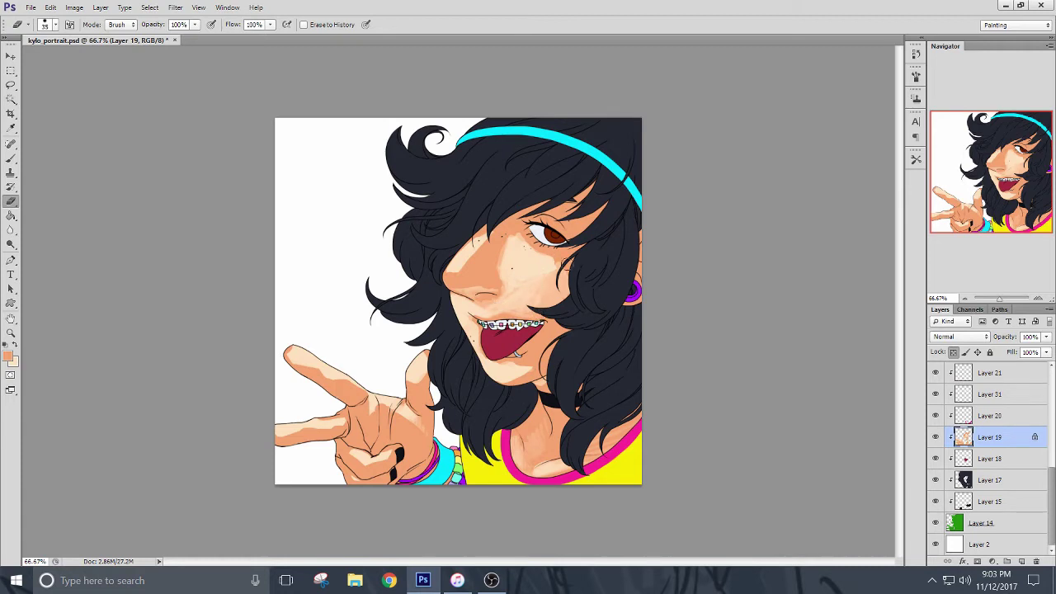
key(b)
mouse_move(456, 264)
mouse_down()
mouse_move(478, 237)
mouse_move(460, 262)
mouse_move(508, 235)
mouse_move(485, 273)
mouse_up()
key(e)
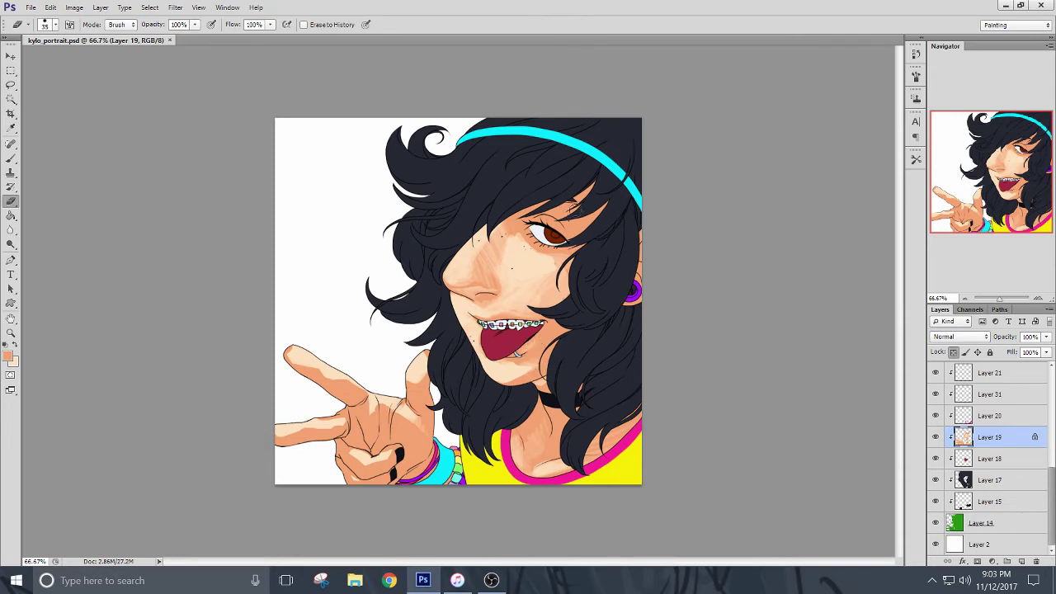
Lighten the forehead between the hair strands and refine the nose, eye and mouth shading with a size 6 brush.
mouse_move(573, 209)
mouse_down()
mouse_move(603, 245)
mouse_move(532, 255)
mouse_move(521, 234)
mouse_move(569, 232)
mouse_up()
key(b)
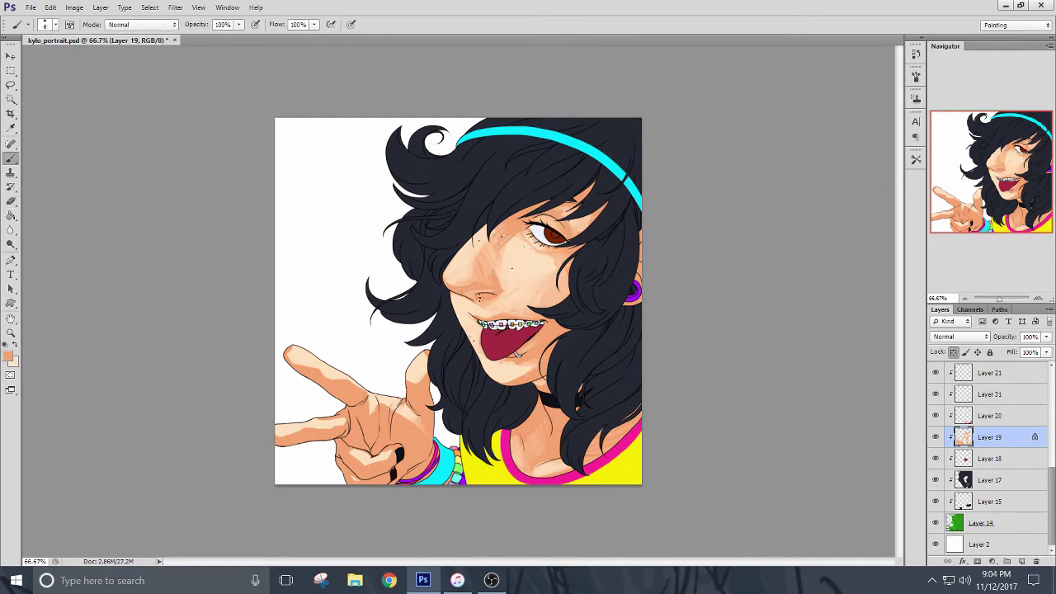
key(e)
key(b)
key(e)
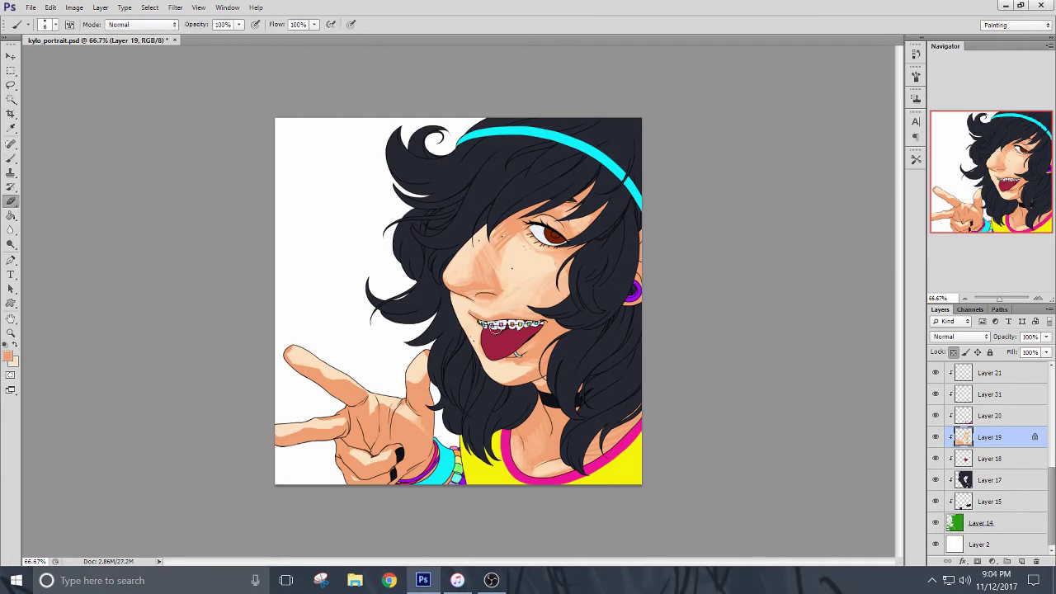
key(b)
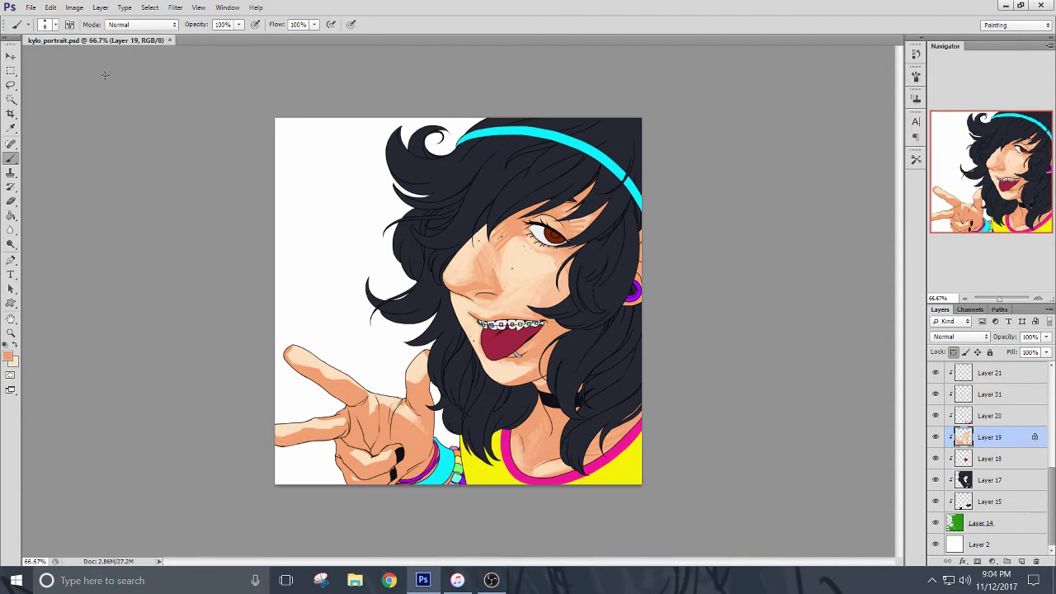
Save the portrait as kylo_portrait_copy.psd, replacing the existing file and accepting the Photoshop format options.
click(30, 7)
click(50, 175)
scroll(440, 285, down, 2)
click(437, 277)
click(707, 331)
click(506, 219)
click(655, 170)
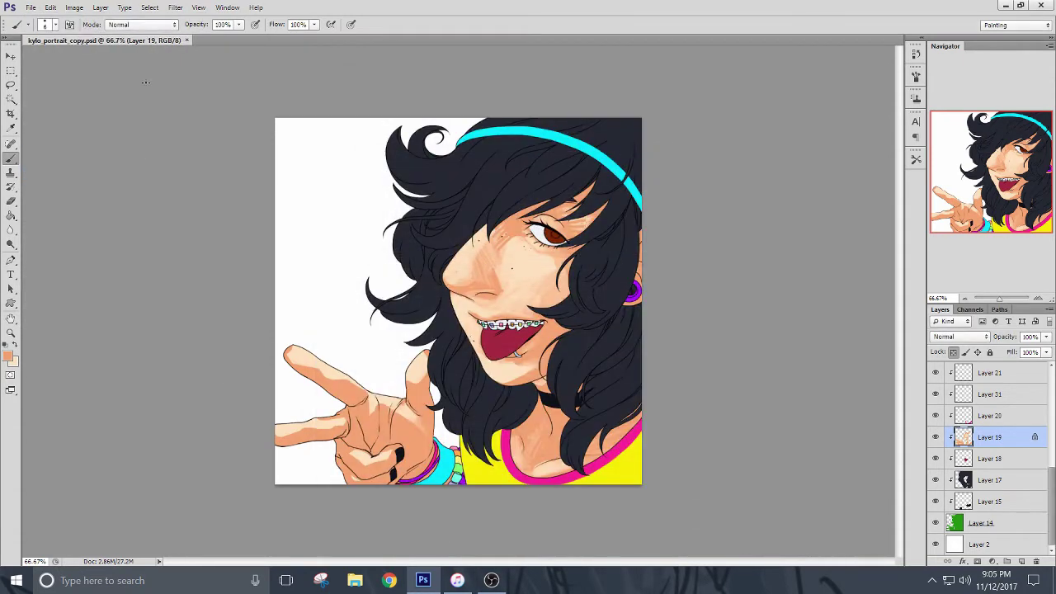
Save the document again as kylo_portrait.psd, overwriting the existing file with Maximize Compatibility enabled.
click(30, 7)
click(51, 172)
drag(734, 226, 733, 273)
click(449, 263)
click(707, 330)
click(507, 219)
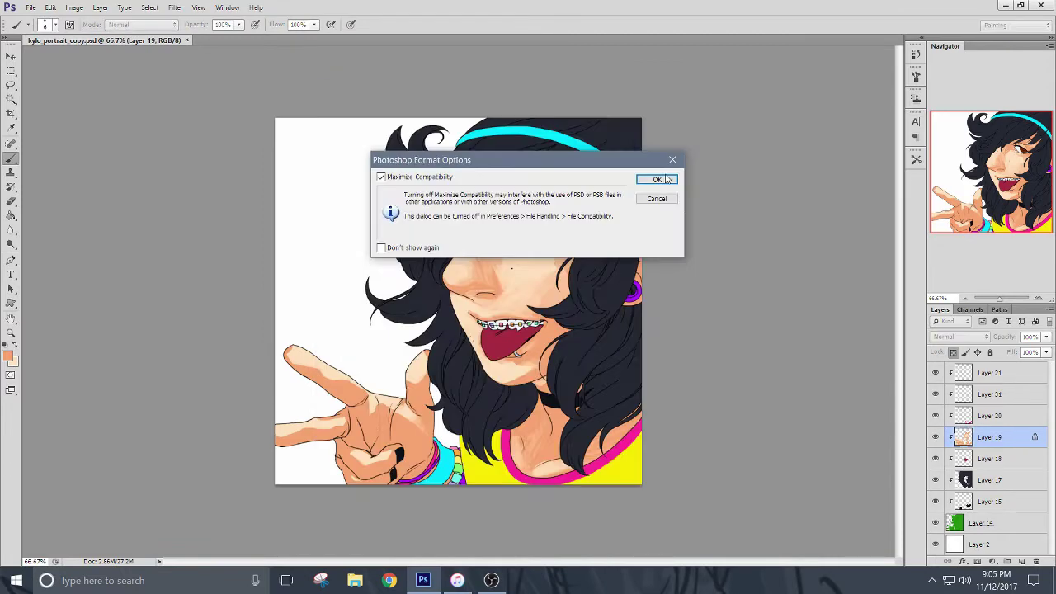
click(656, 180)
Refine the fine skin shading at the nose bridge, above the lip and along the face edge beside the mouth.
key(e)
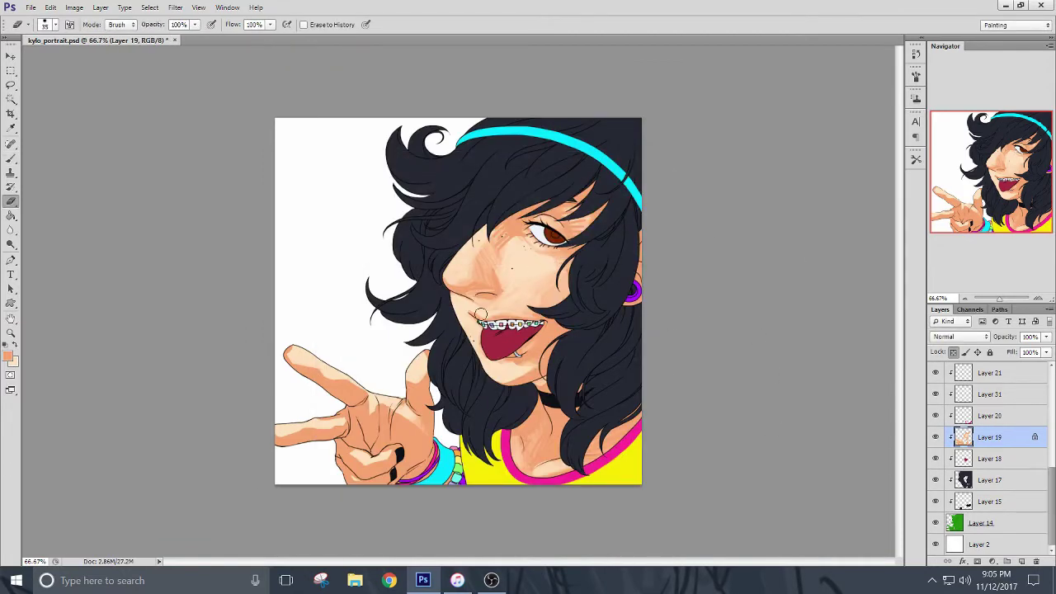
key(b)
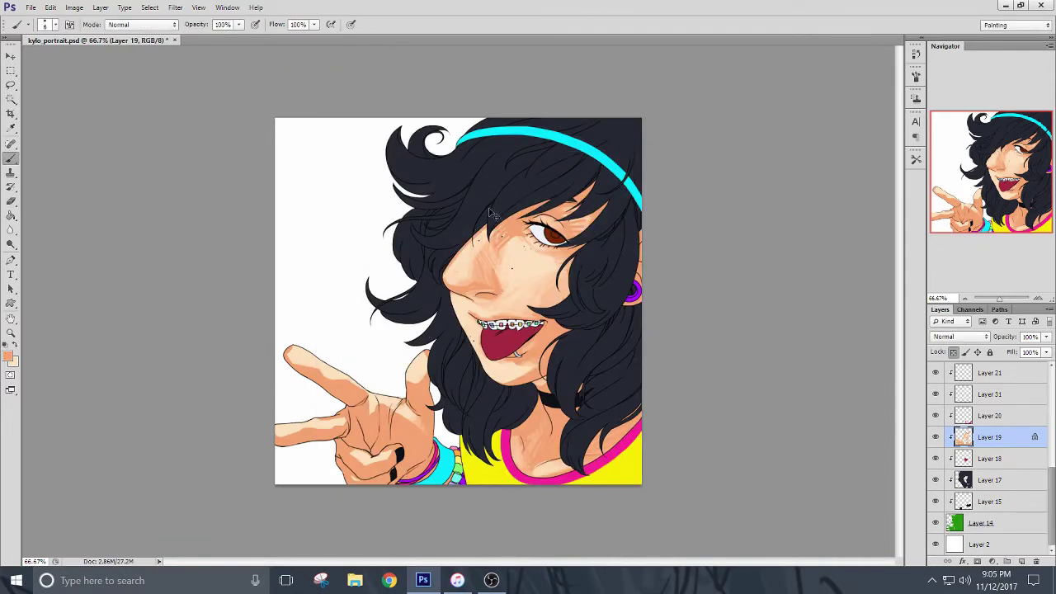
key(e)
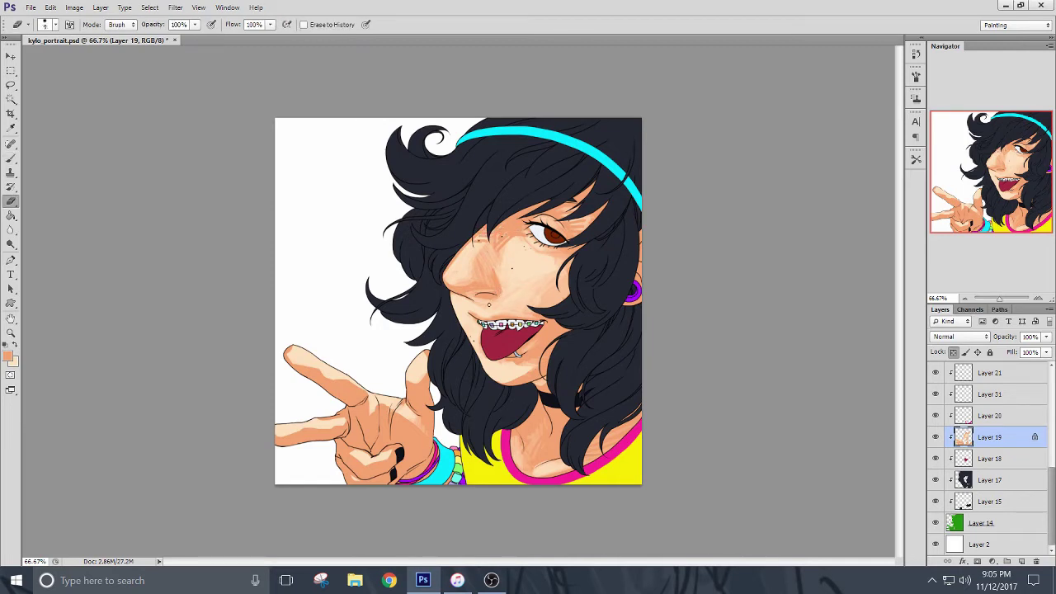
key(b)
drag(455, 299, 462, 323)
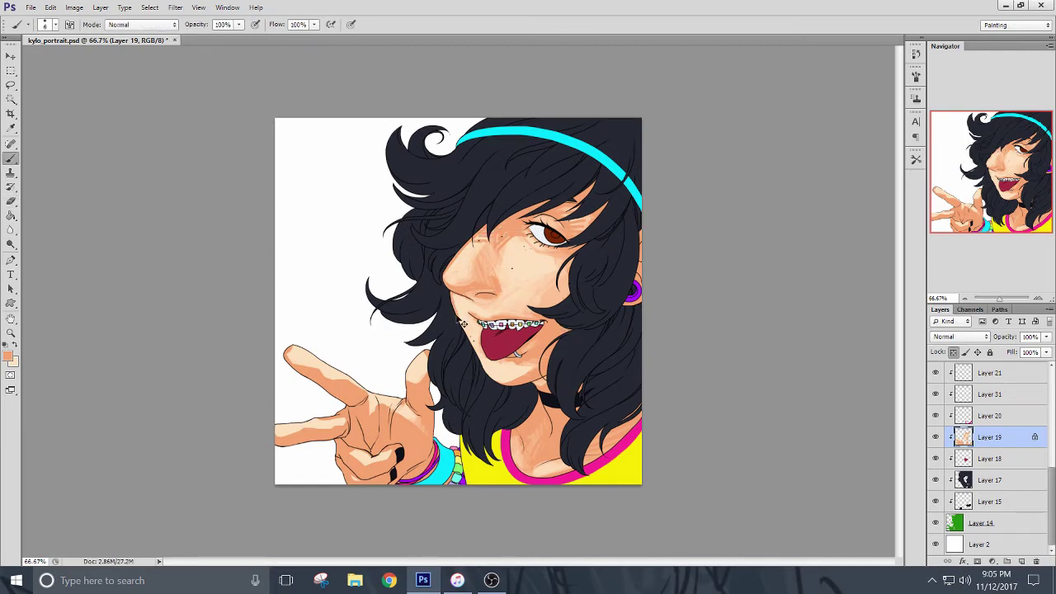
Sample the skin tone on the chin and adjust the foreground colour to the pale beige e8d4c1.
key(e)
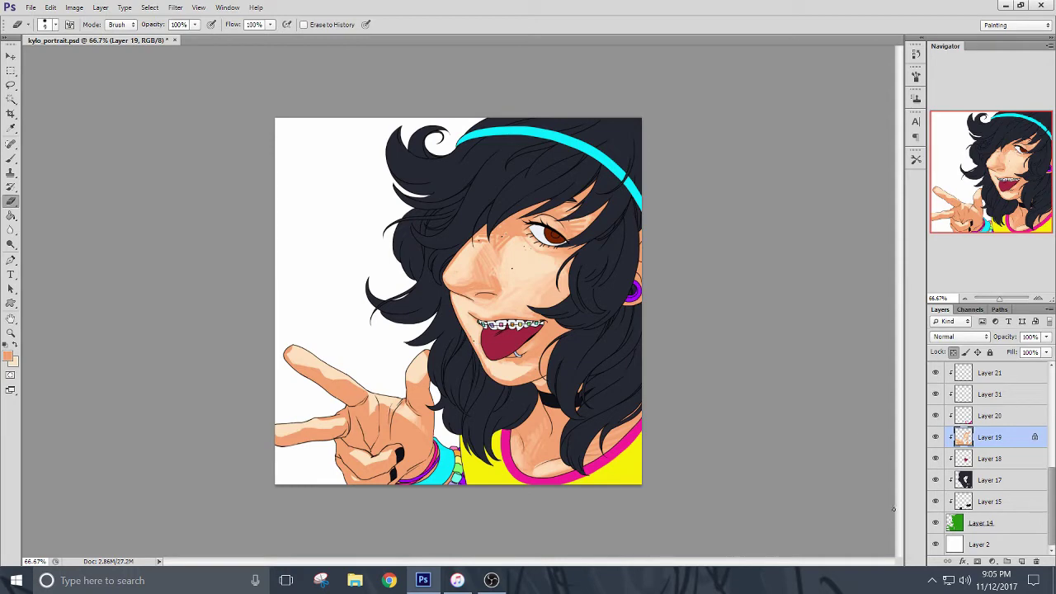
key(i)
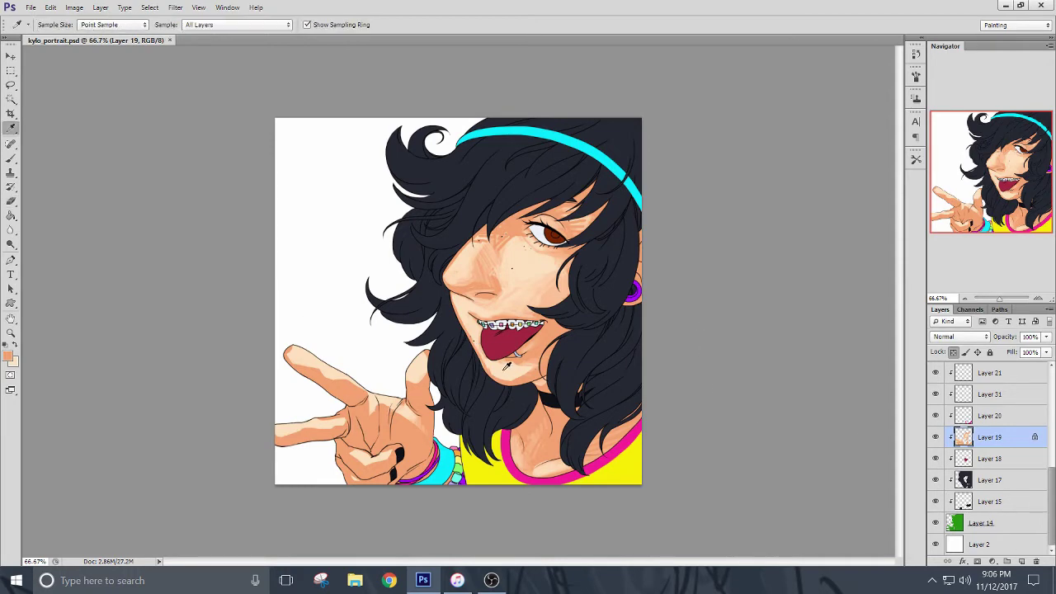
click(505, 369)
click(8, 356)
click(805, 189)
click(8, 356)
drag(573, 204, 567, 207)
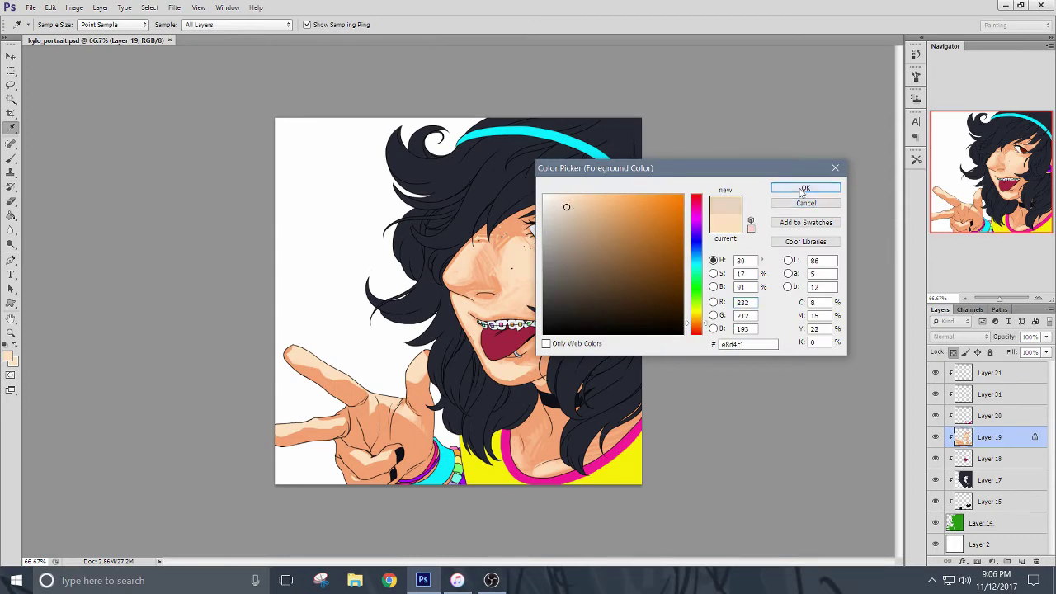
click(801, 192)
Choose a round brush preset of size 45 and paint the pale beige tone across the chin.
key(b)
click(56, 25)
drag(257, 115, 254, 261)
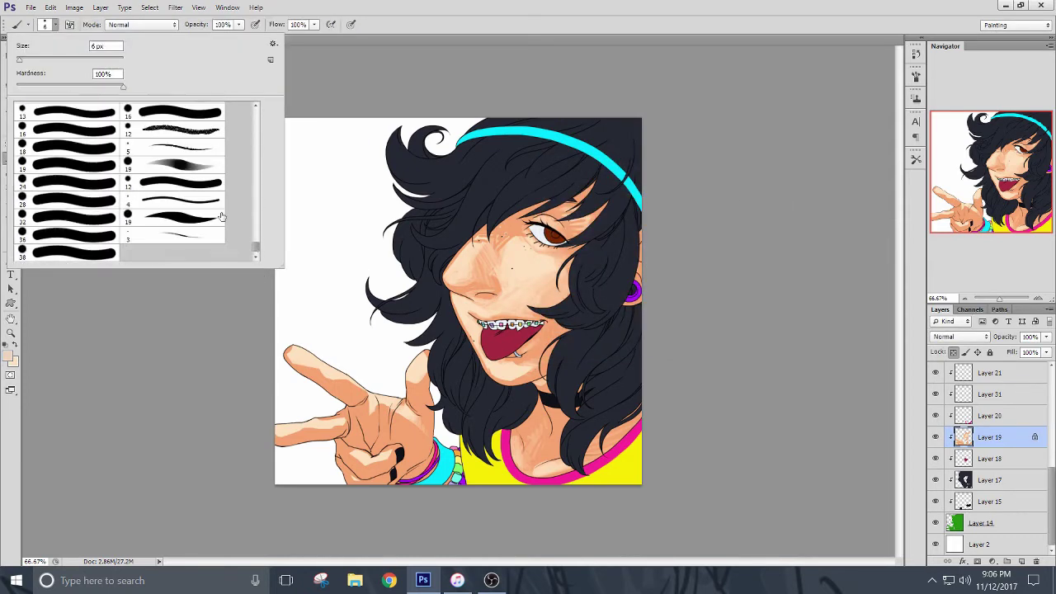
double_click(75, 252)
mouse_move(508, 369)
mouse_down()
mouse_move(528, 367)
mouse_move(510, 380)
mouse_up()
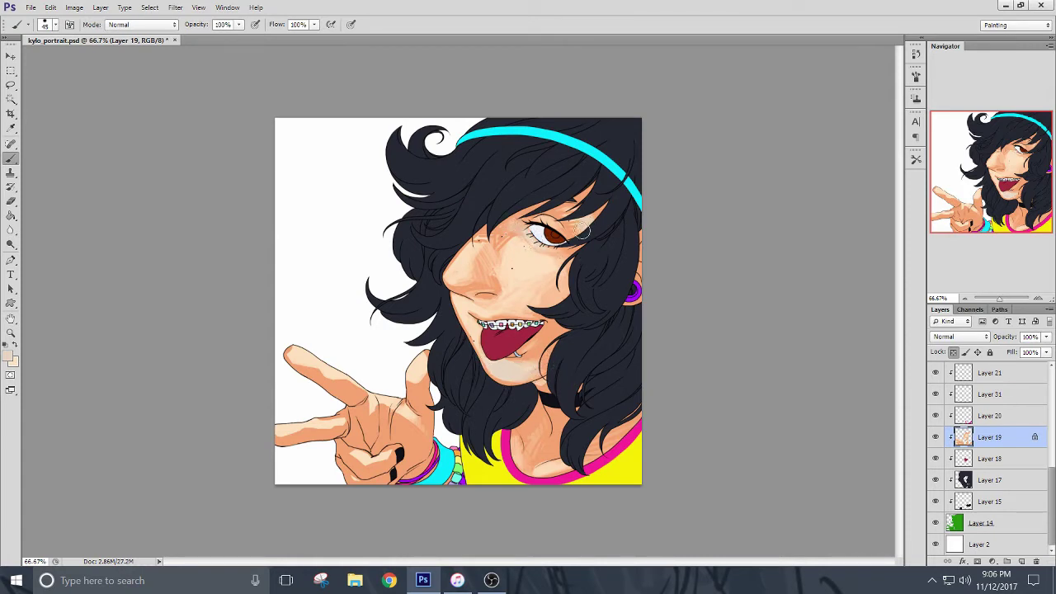
Save the document and shade the skin beside the eye and along the jaw in a darker greyish beige.
click(8, 356)
click(566, 230)
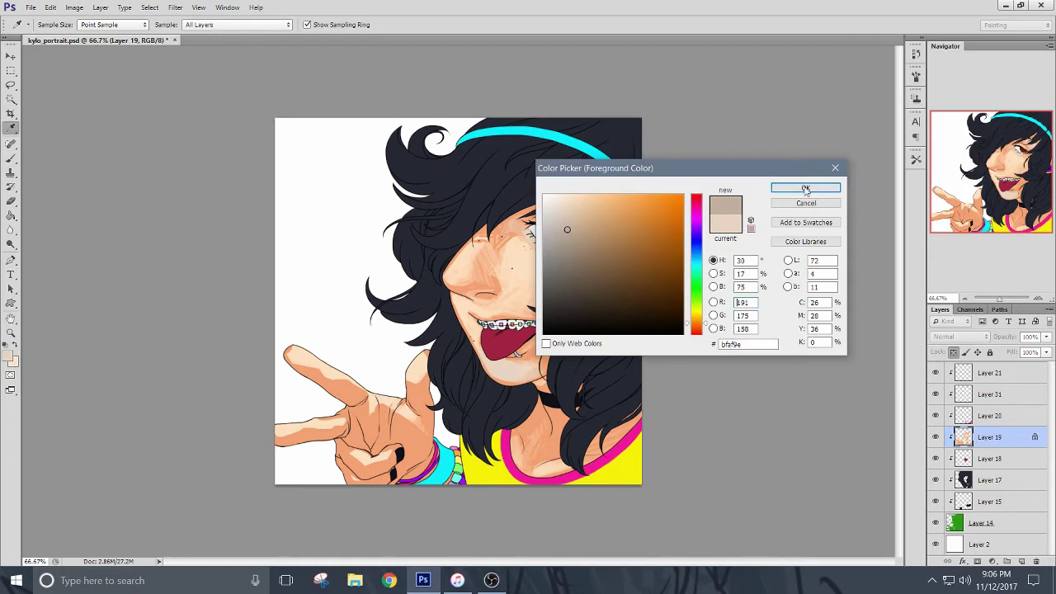
click(695, 325)
click(806, 189)
key(ctrl+s)
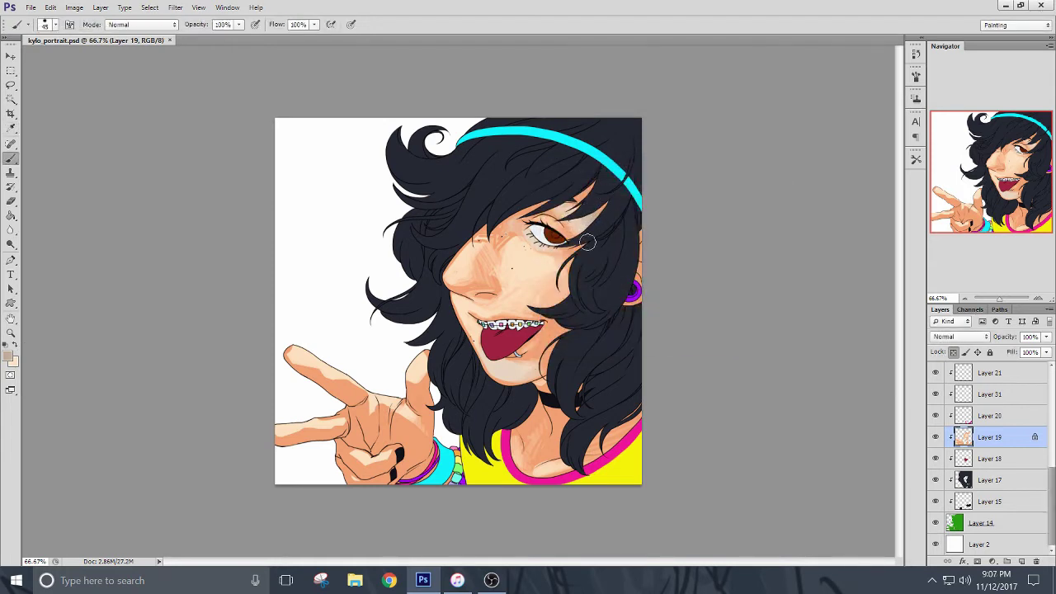
drag(583, 235, 569, 219)
mouse_move(533, 361)
mouse_down()
mouse_move(535, 369)
mouse_move(554, 353)
mouse_up()
Blend the chin and jaw shading around the lower lip using skin tones sampled from nearby.
alt+click(540, 349)
alt+click(485, 367)
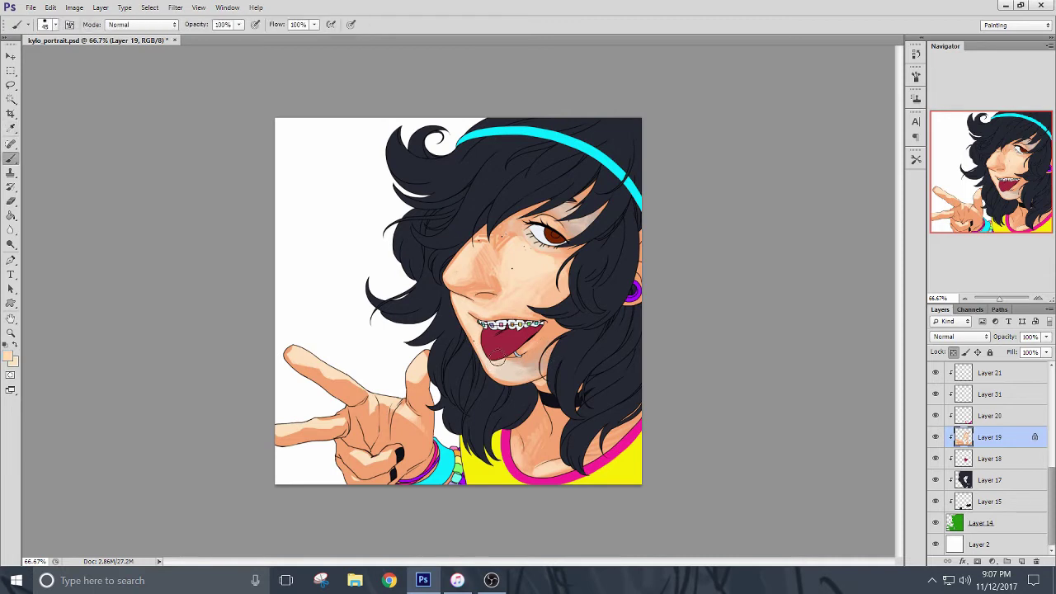
alt+click(517, 358)
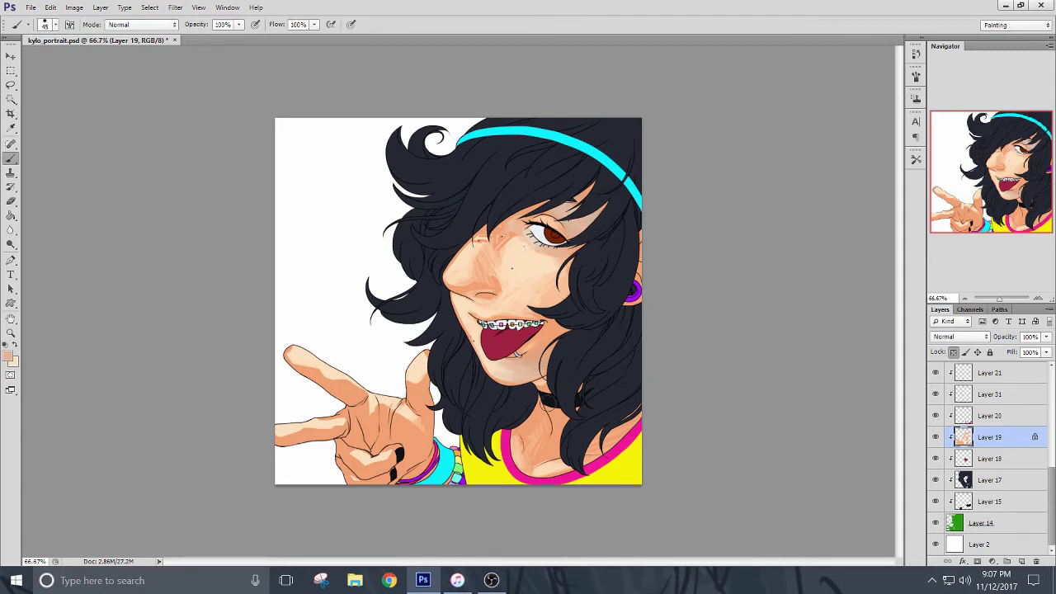
alt+click(545, 386)
alt+click(560, 326)
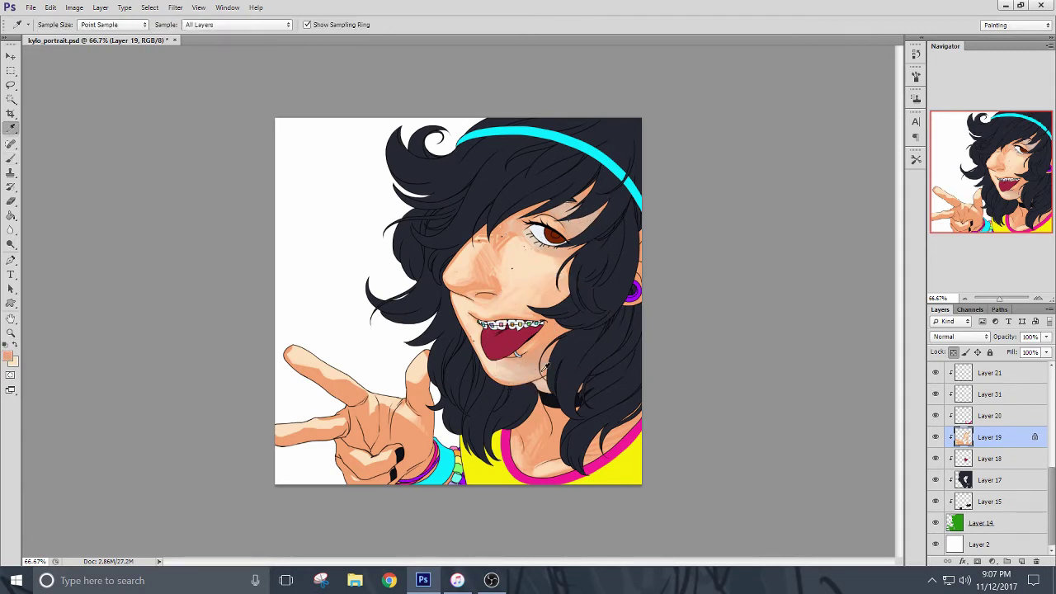
Mix a pinkish peach foreground colour and paint it over the nose, the cheek below the eye and the face edge beside the mouth.
key(alt)
click(9, 354)
click(696, 326)
drag(592, 208, 605, 195)
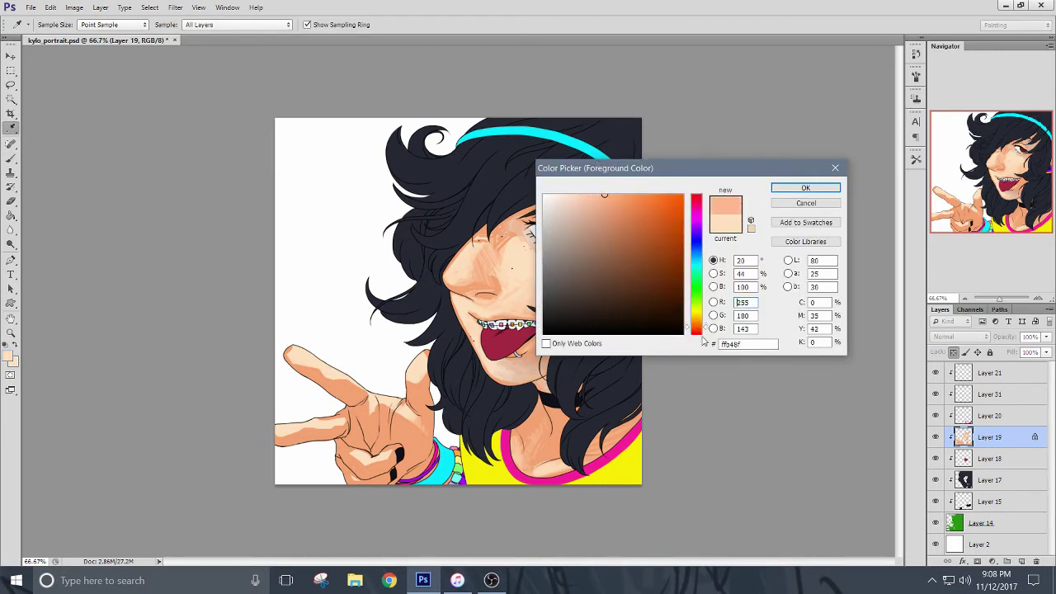
click(695, 328)
click(592, 203)
key(Return)
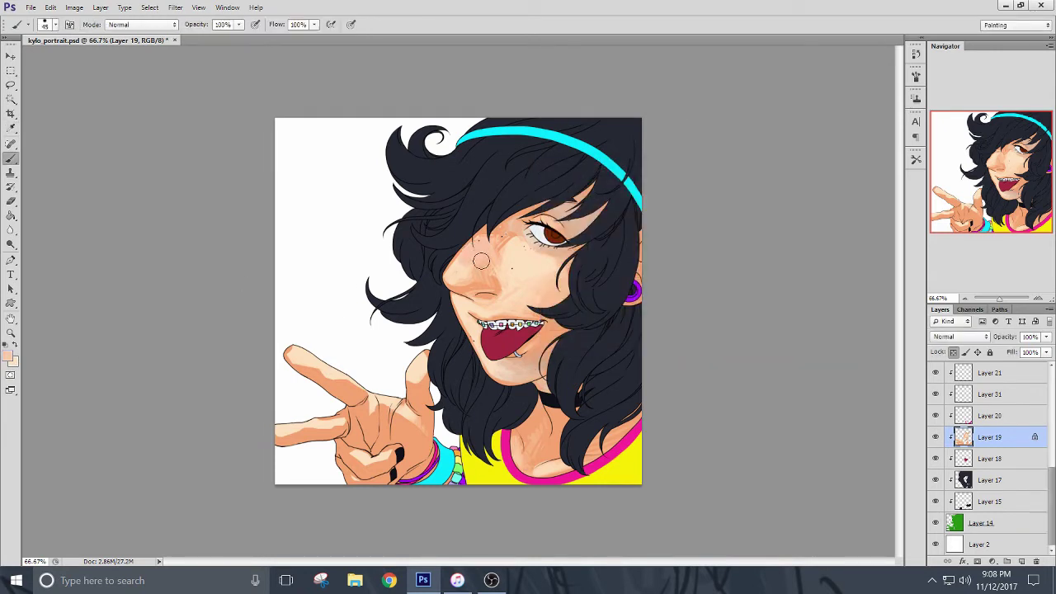
drag(469, 254, 465, 277)
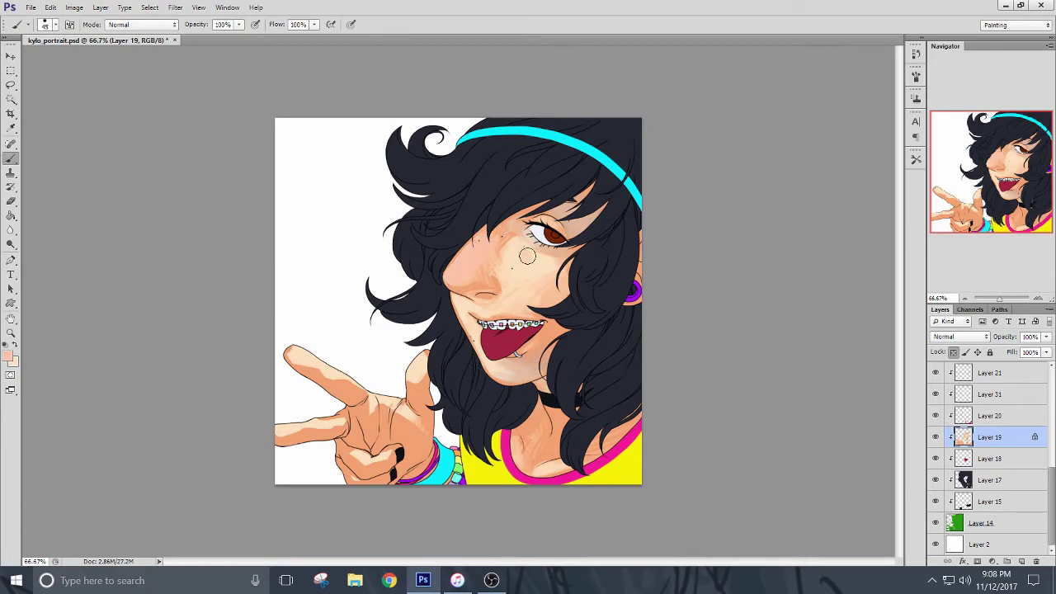
mouse_move(527, 256)
mouse_down()
mouse_move(559, 280)
mouse_move(507, 262)
mouse_move(537, 296)
mouse_move(554, 284)
mouse_move(501, 301)
mouse_move(519, 240)
mouse_up()
drag(467, 324, 485, 357)
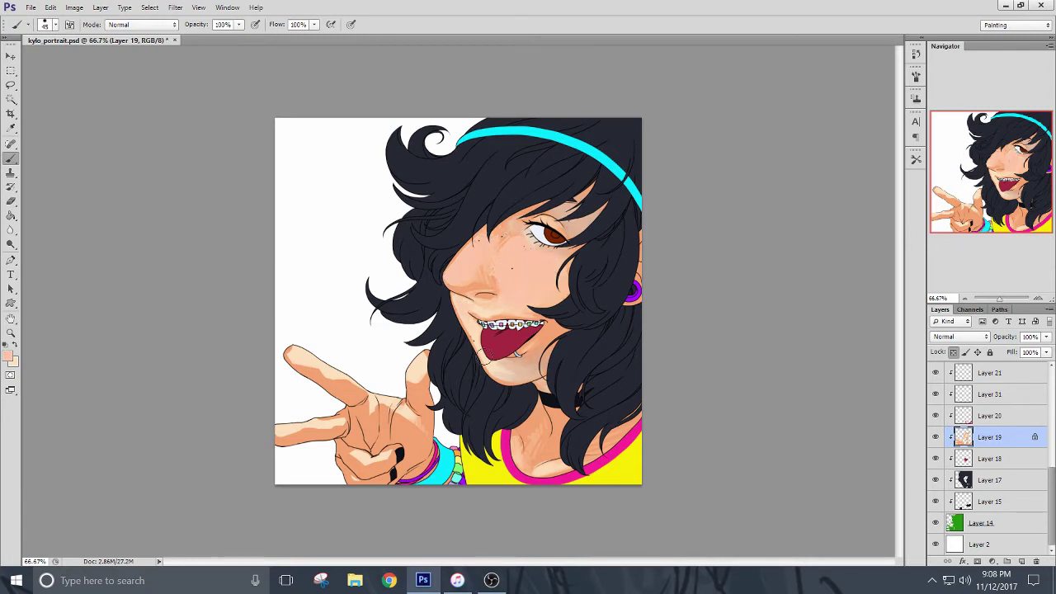
Smooth the shading on the raised fingers and palm with the peach tone and lighter tones sampled from the hand.
mouse_move(319, 360)
mouse_down()
mouse_move(307, 359)
mouse_move(350, 383)
mouse_up()
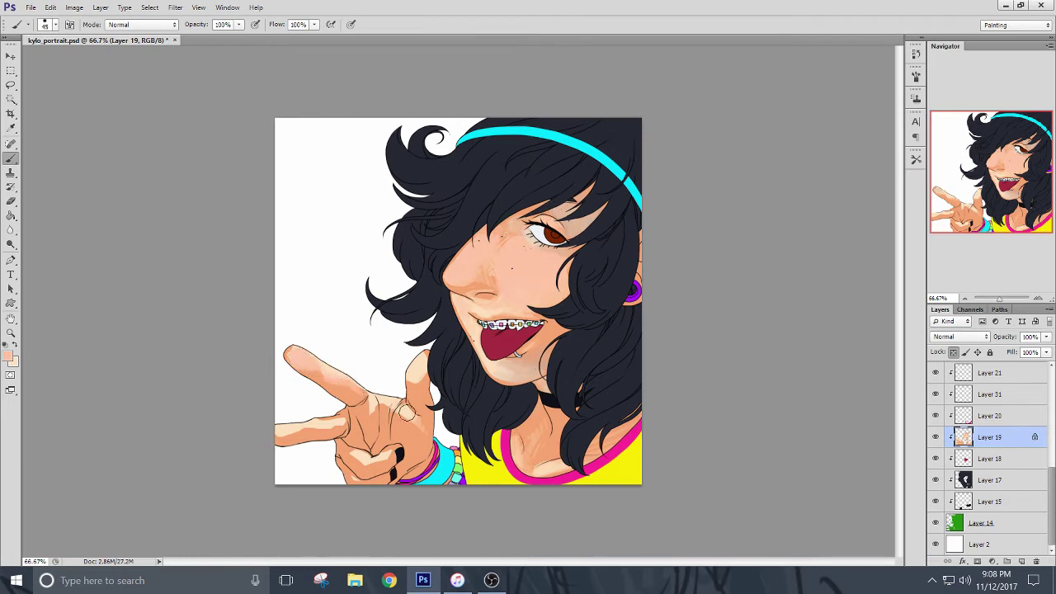
mouse_move(406, 413)
mouse_down()
mouse_move(421, 369)
mouse_move(396, 412)
mouse_up()
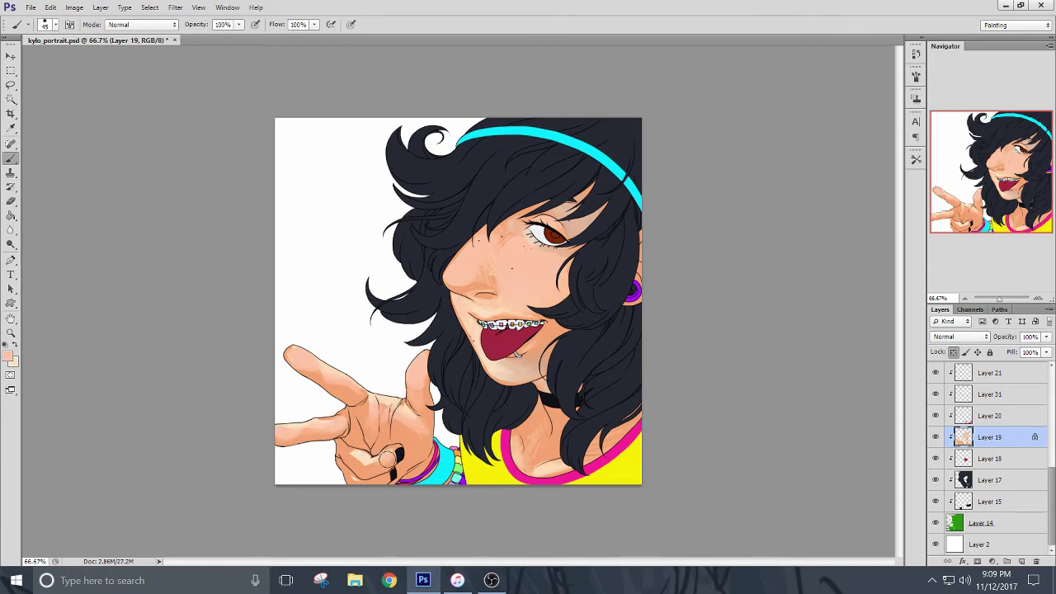
alt+click(372, 397)
drag(302, 358, 314, 363)
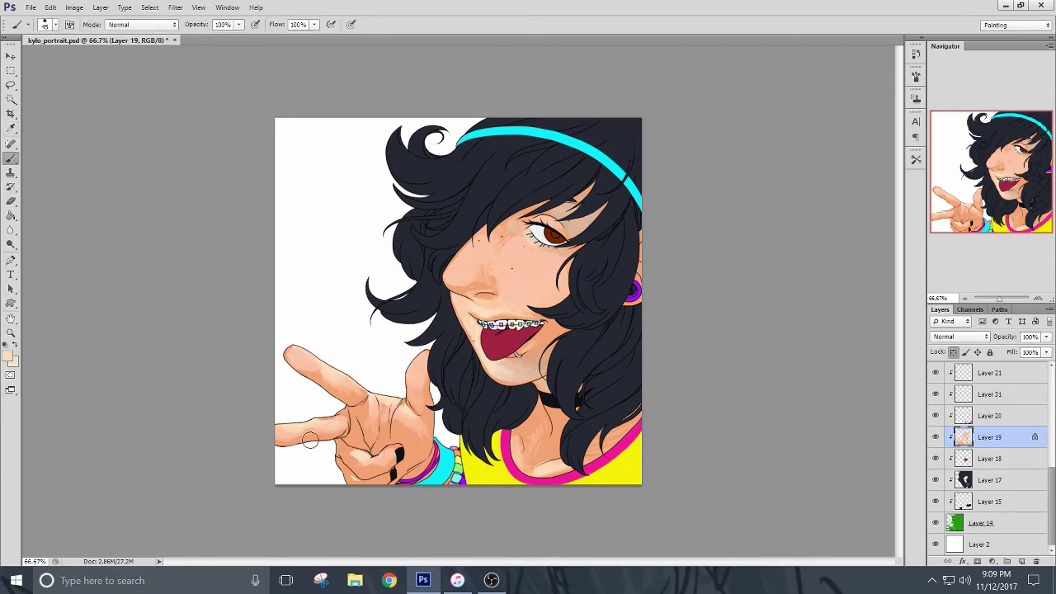
alt+click(417, 405)
alt+click(406, 410)
Sample the cheek tone, lighten it in the colour picker and paint a soft highlight on the cheek below the eye.
click(11, 129)
click(529, 264)
click(7, 355)
click(579, 198)
click(806, 188)
key(b)
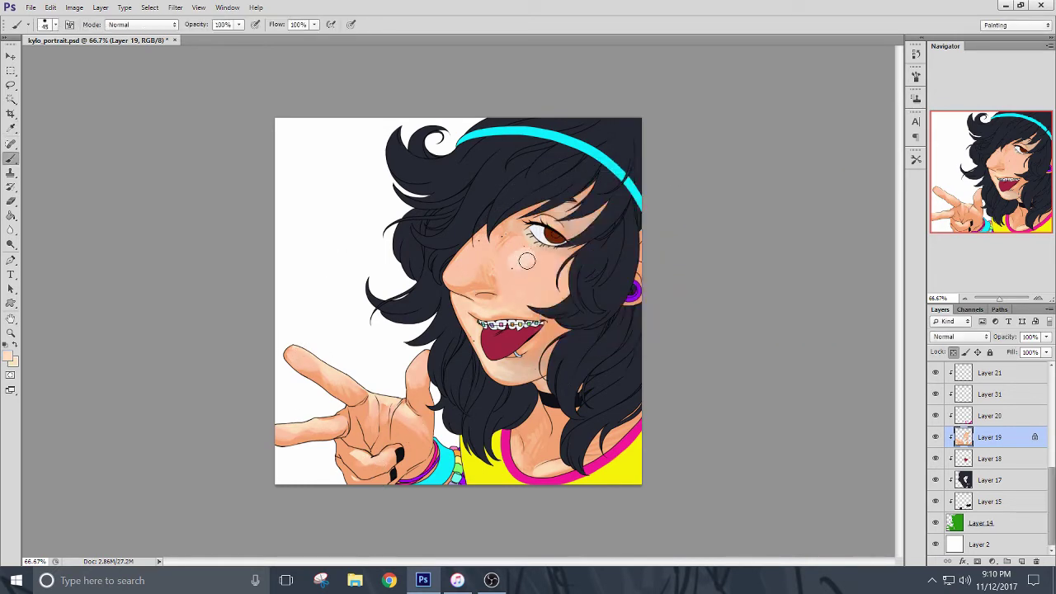
drag(533, 269, 549, 272)
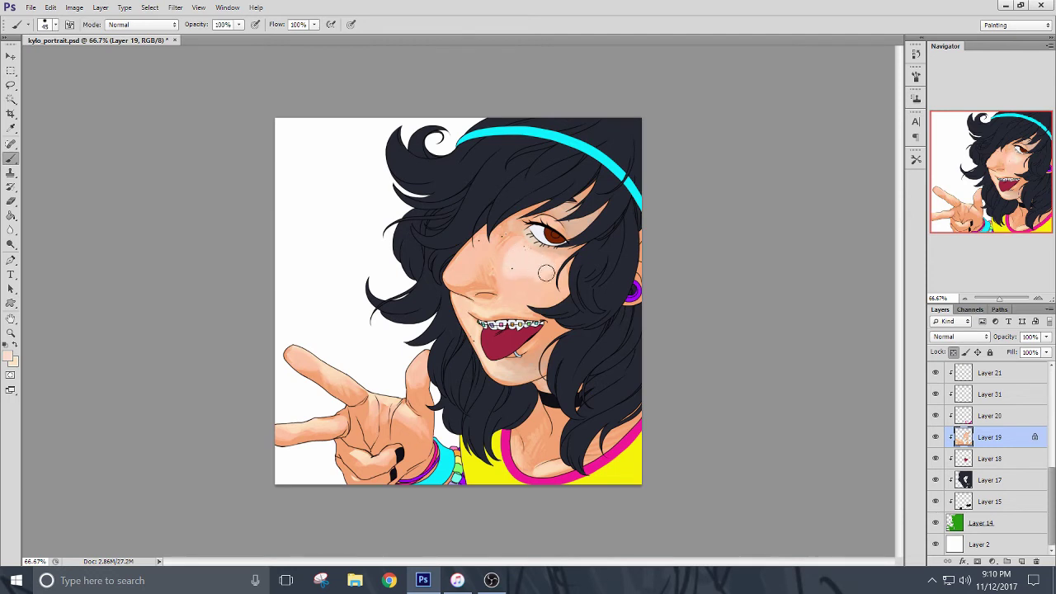
Enlarge the brush to size 70 and blend the cheek highlight towards the nose with sampled skin tones.
key(bracketright)
key(bracketright)
key(bracketright)
alt+click(515, 293)
alt+click(503, 287)
drag(518, 243, 525, 260)
alt+click(537, 263)
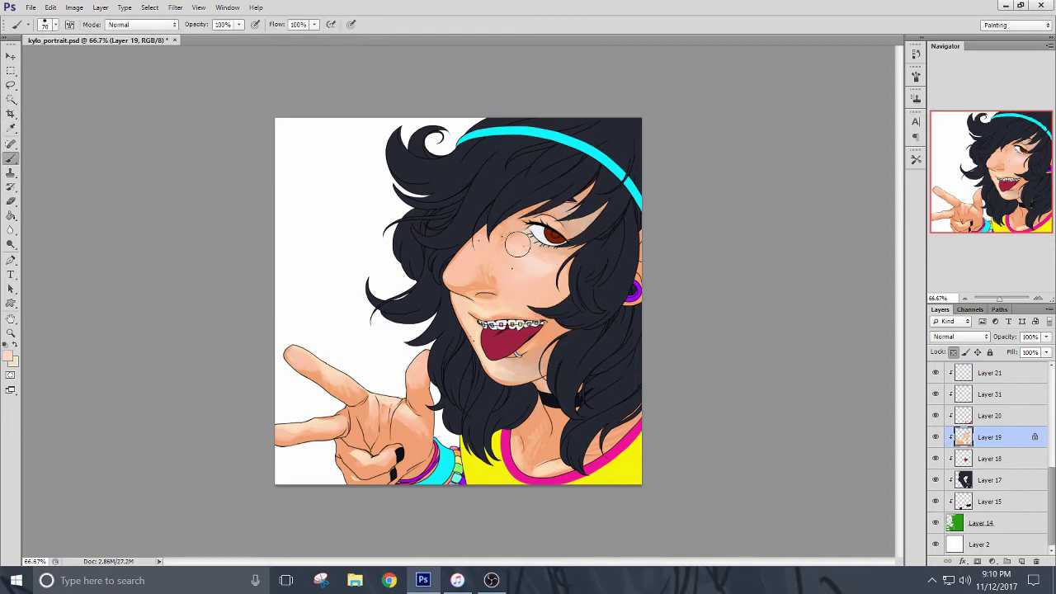
Reduce the brush to size 35 and blend the chin, nose and cheek with skin tones sampled from the face.
key(bracketleft)
key(bracketleft)
key(bracketleft)
key(bracketleft)
key(bracketleft)
key(bracketleft)
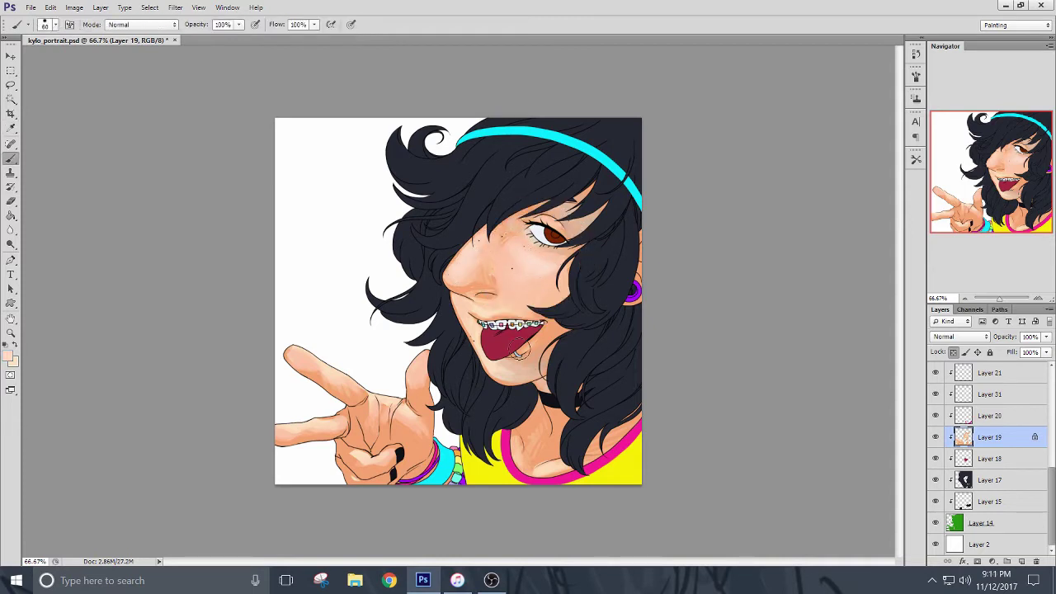
alt+click(492, 367)
alt+click(479, 286)
alt+click(527, 288)
click(8, 355)
click(805, 188)
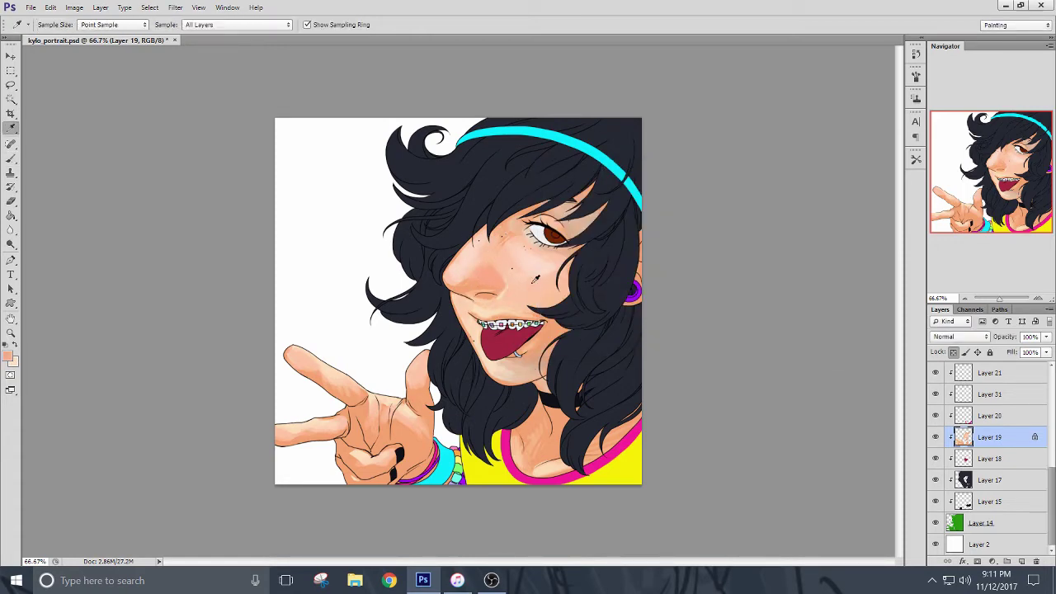
Smooth the skin beside the nose bridge and above the upper lip with sampled tones.
alt+click(505, 243)
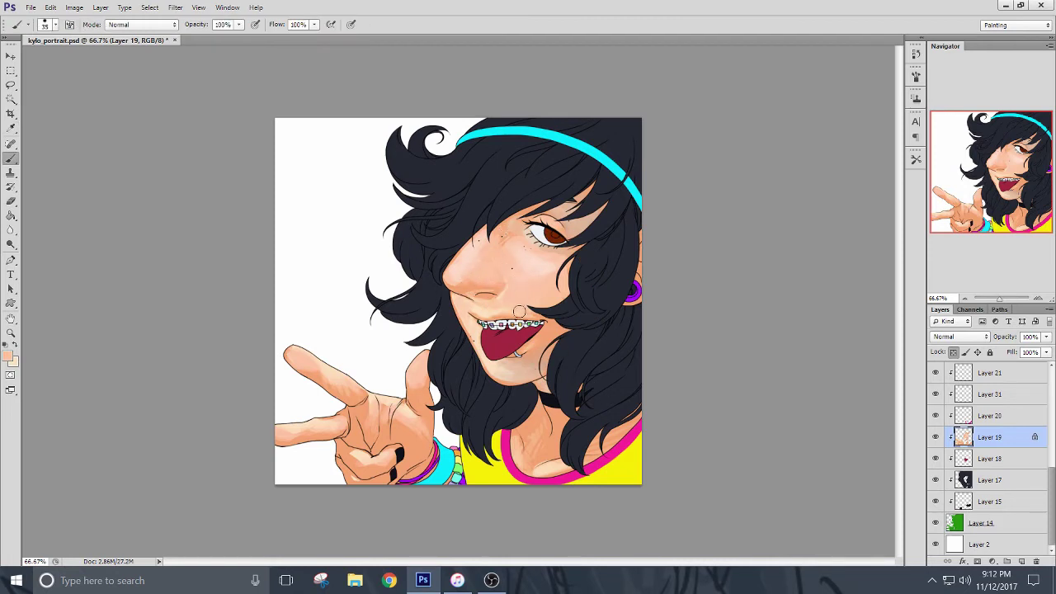
alt+click(489, 309)
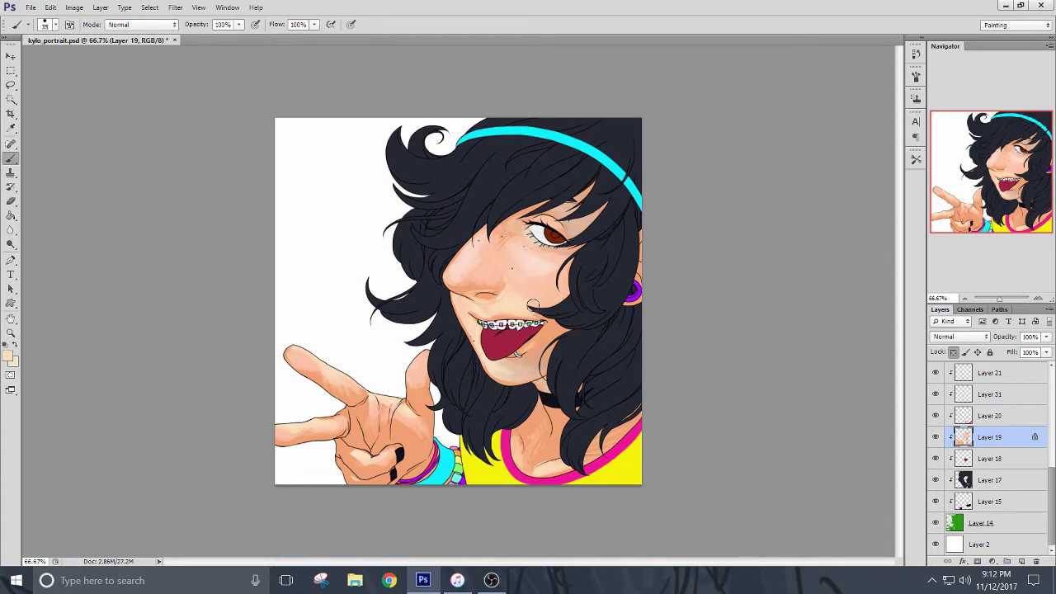
alt+click(528, 283)
Repaint the chin and jaw below the tongue in warmer sampled skin tones.
drag(510, 360, 554, 347)
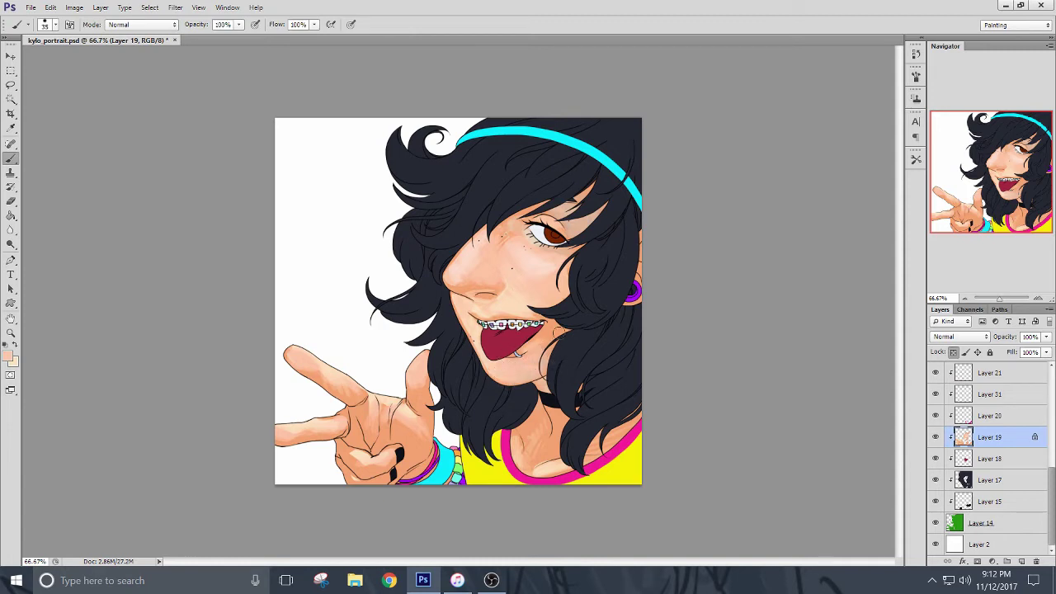
alt+click(585, 223)
alt+click(548, 334)
drag(506, 380, 546, 356)
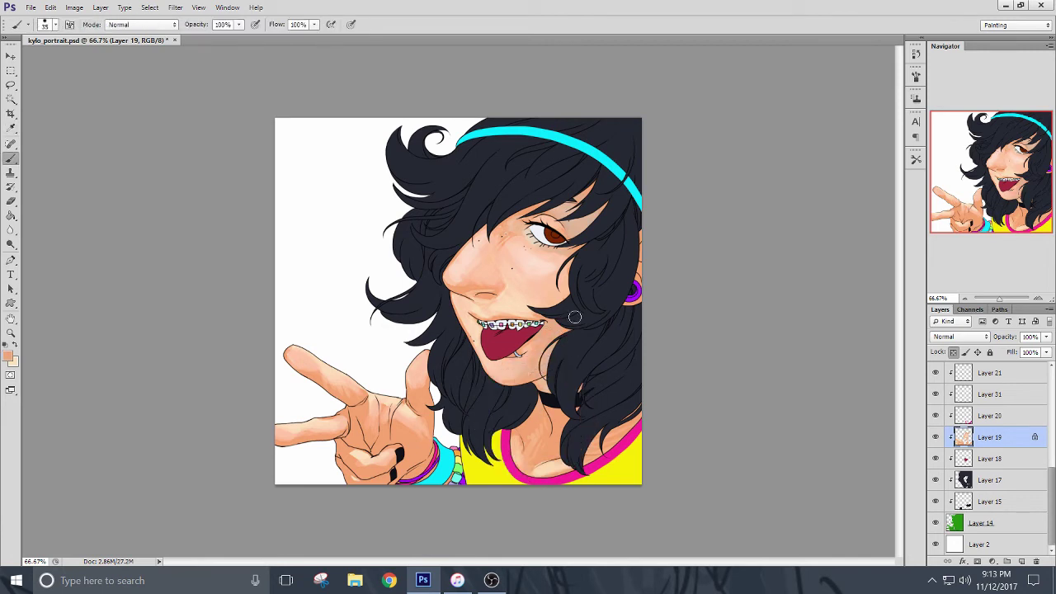
Blend the palm with the greyish tone sampled beside the eye and save the document.
alt+click(585, 222)
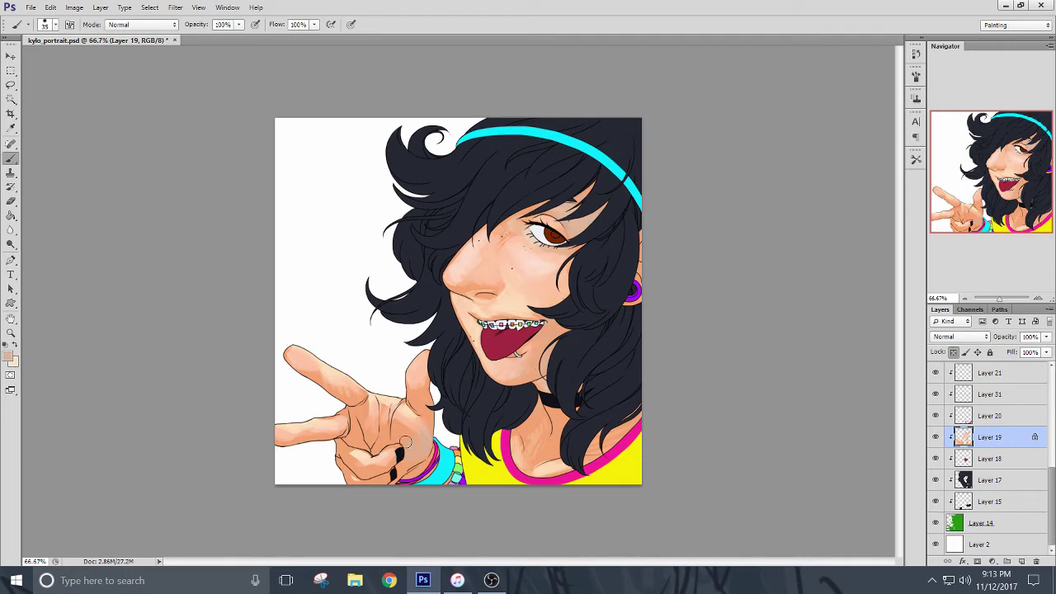
alt+click(381, 441)
key(ctrl+s)
Mix a saturated reddish orange and shade beneath the nose, down the neck and around the inner eye.
click(9, 355)
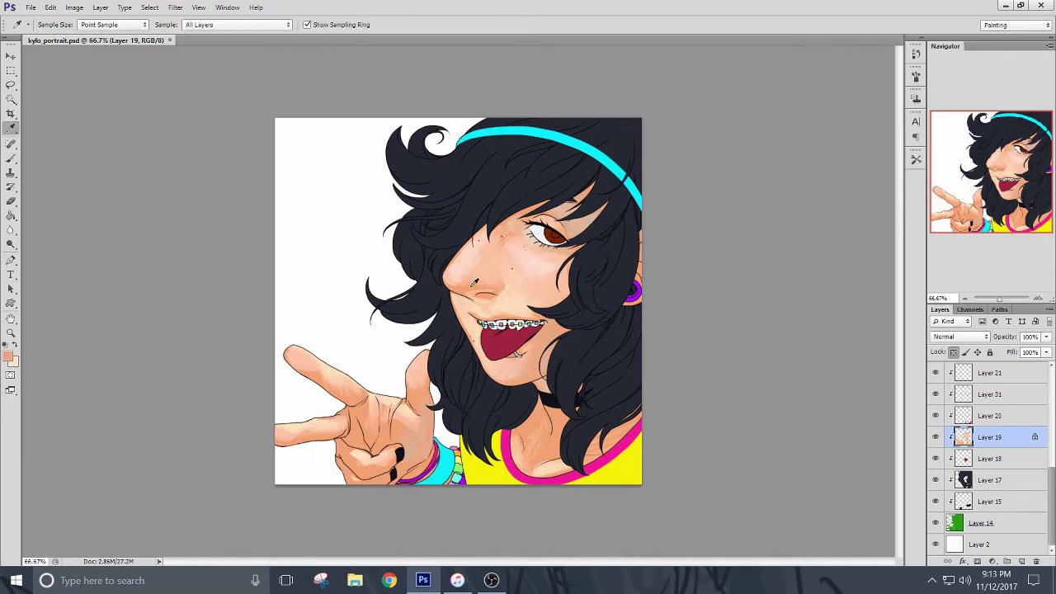
click(648, 215)
click(697, 333)
click(805, 188)
key(b)
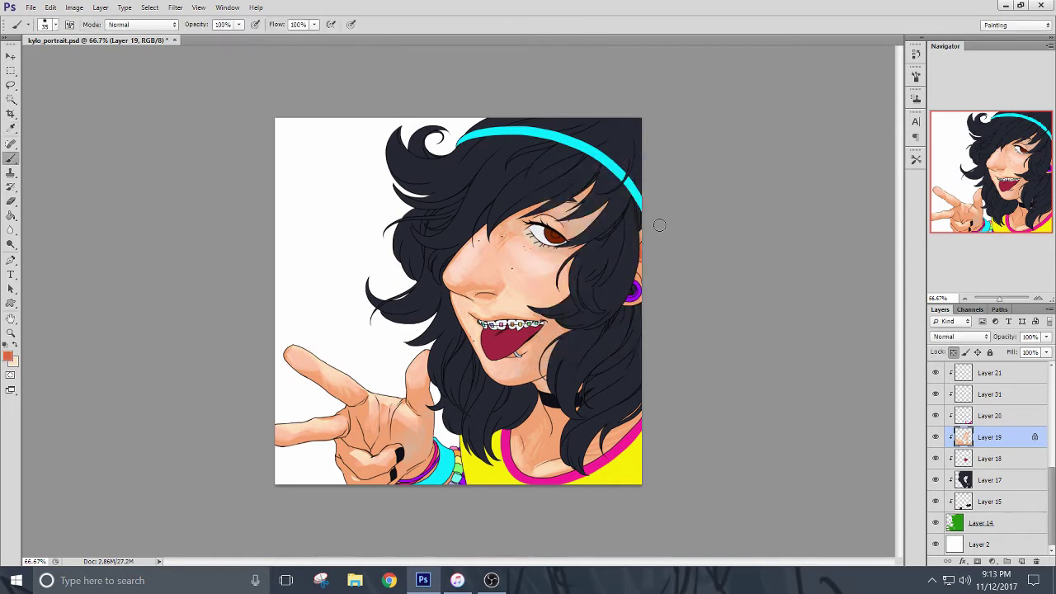
mouse_move(454, 287)
mouse_down()
mouse_move(501, 293)
mouse_move(470, 300)
mouse_move(477, 307)
mouse_up()
mouse_move(538, 380)
mouse_down()
mouse_move(556, 434)
mouse_move(562, 417)
mouse_move(529, 407)
mouse_move(532, 444)
mouse_up()
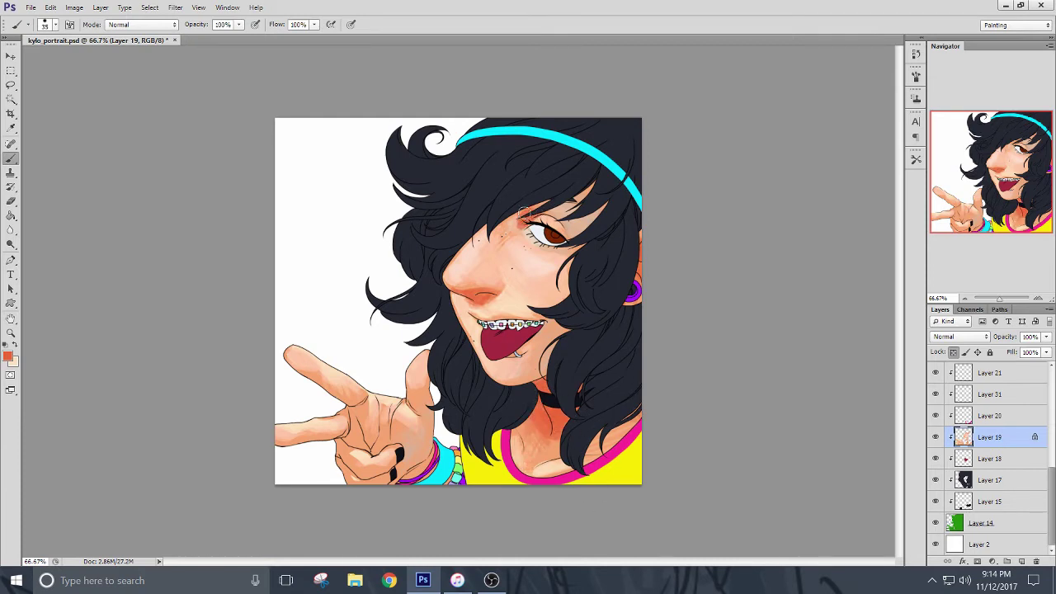
mouse_move(525, 212)
mouse_down()
mouse_move(570, 232)
mouse_move(573, 277)
mouse_move(501, 288)
mouse_move(514, 245)
mouse_move(511, 277)
mouse_move(561, 253)
mouse_move(544, 257)
mouse_move(508, 228)
mouse_up()
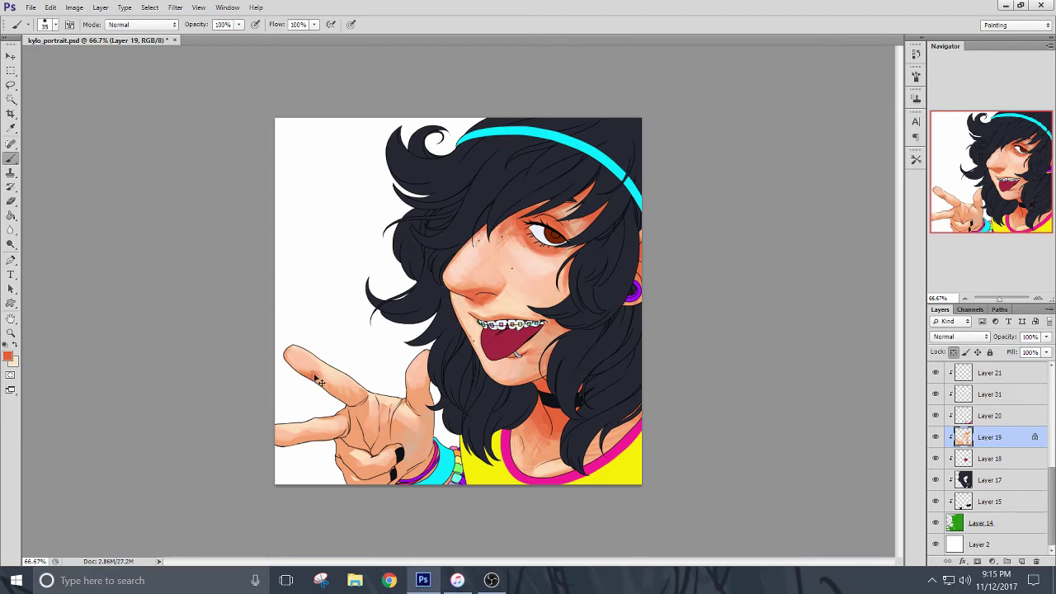
Add reddish orange shadows to the palm creases, the folded fingers, the wrist edge and the thumb base.
drag(357, 433, 344, 461)
mouse_move(386, 433)
mouse_down()
mouse_move(377, 447)
mouse_move(391, 412)
mouse_up()
mouse_move(410, 453)
mouse_down()
mouse_move(396, 477)
mouse_move(388, 460)
mouse_move(385, 481)
mouse_up()
mouse_move(386, 481)
mouse_down()
mouse_move(352, 482)
mouse_move(431, 457)
mouse_up()
mouse_move(412, 391)
mouse_down()
mouse_move(425, 403)
mouse_move(413, 404)
mouse_up()
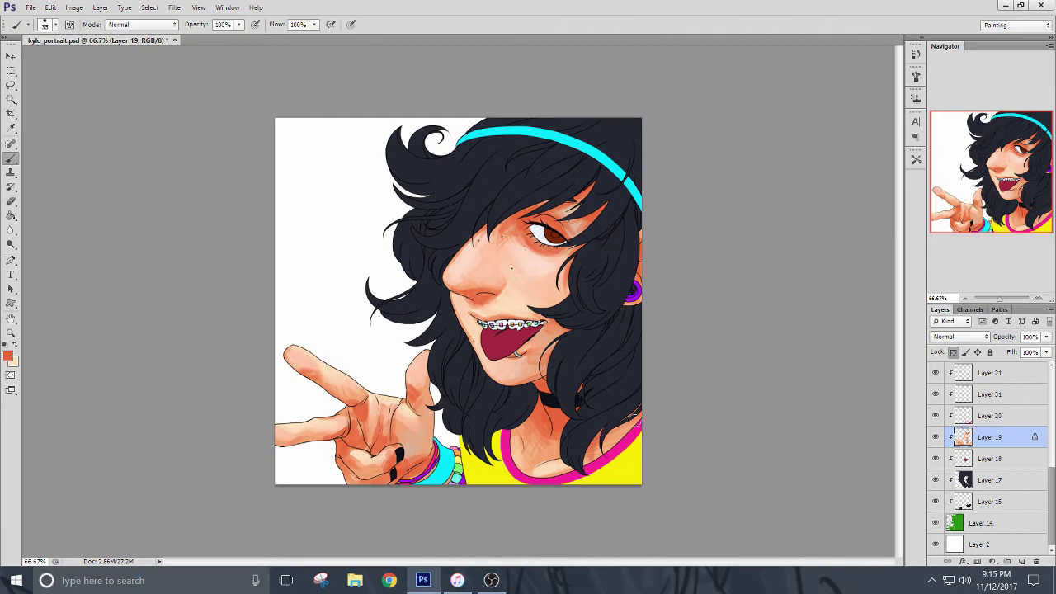
Deepen the reddish orange shading along the jawline, the nose edge and the thumb side of the palm.
drag(497, 383, 540, 377)
drag(485, 236, 453, 268)
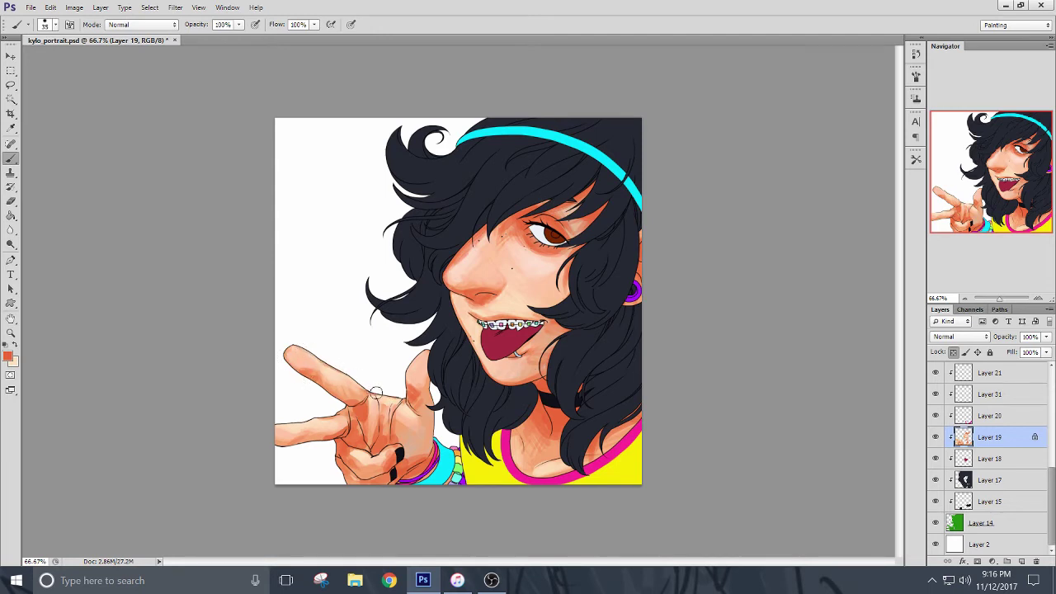
drag(405, 402, 418, 413)
drag(435, 412, 425, 459)
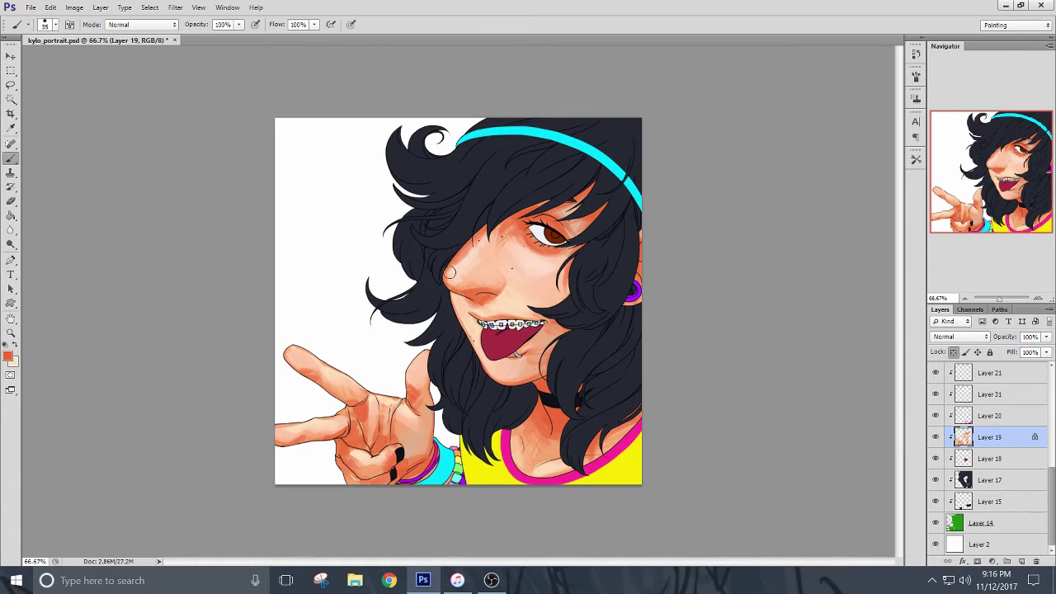
Soften the red shading under the eye with a lighter peach tone sampled from the nose.
alt+click(464, 253)
drag(531, 239, 544, 248)
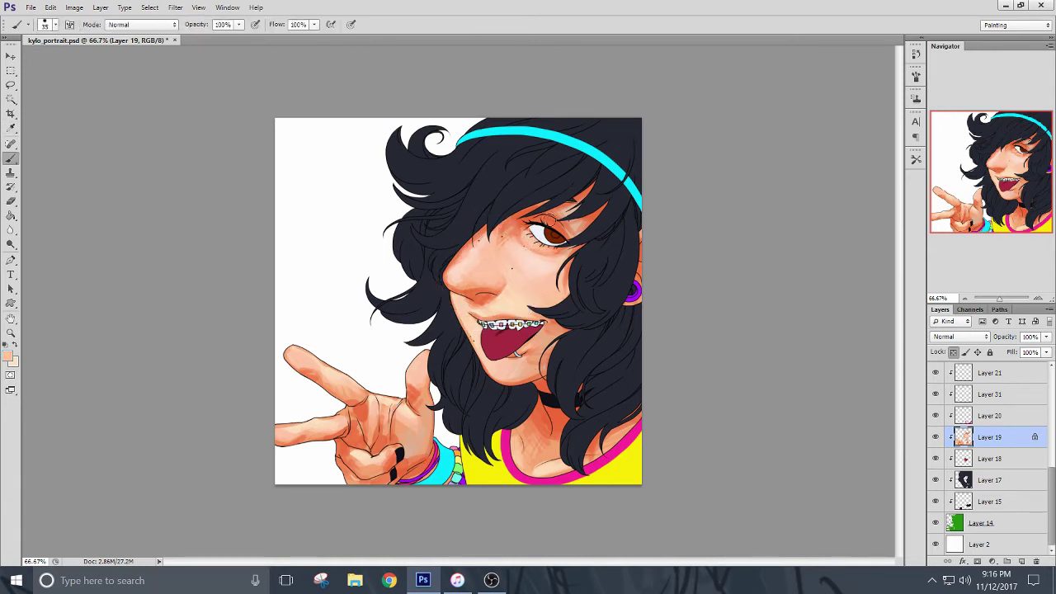
Blend the skin beneath the eye and across the side of the nose with sampled peach tones.
alt+click(558, 252)
alt+click(527, 249)
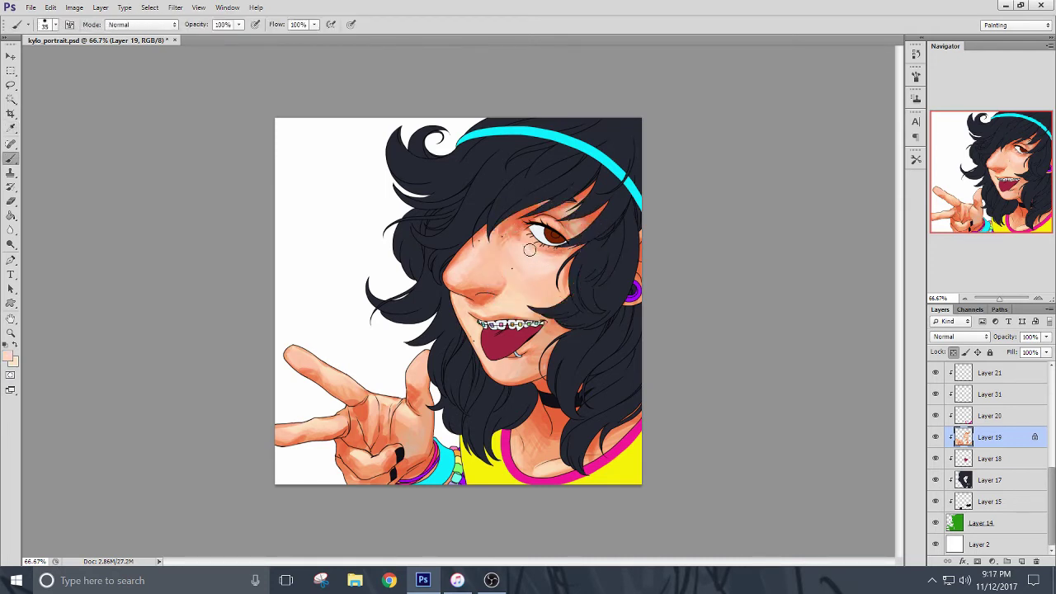
key(ctrl+z)
drag(495, 279, 463, 271)
alt+click(478, 284)
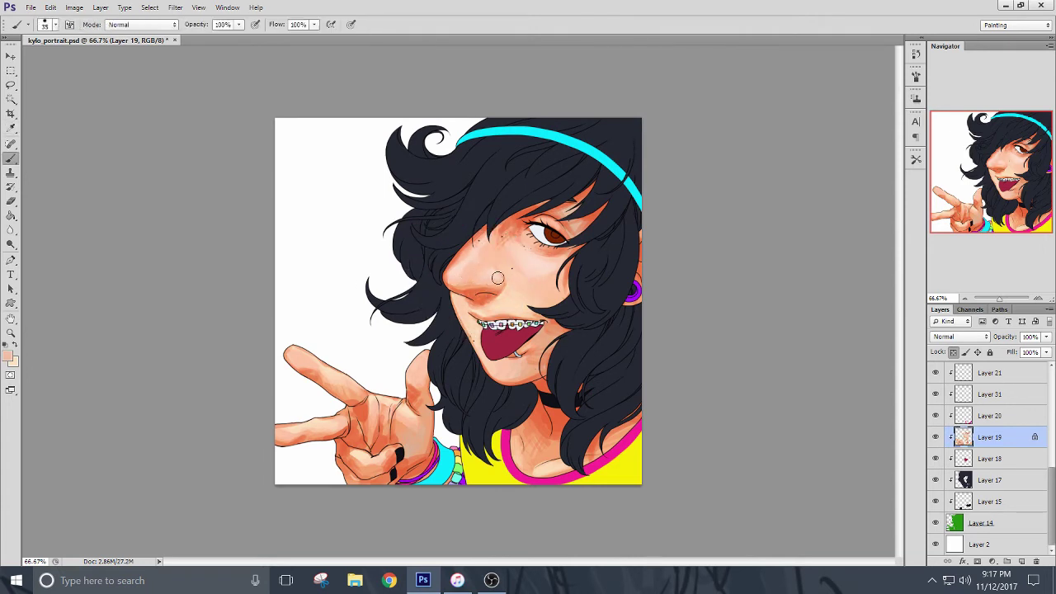
drag(497, 278, 487, 282)
Mix a paler peach from the nose highlight, try fine highlights with a 10 px brush and undo the last stroke.
alt+click(552, 255)
alt+click(457, 266)
click(7, 356)
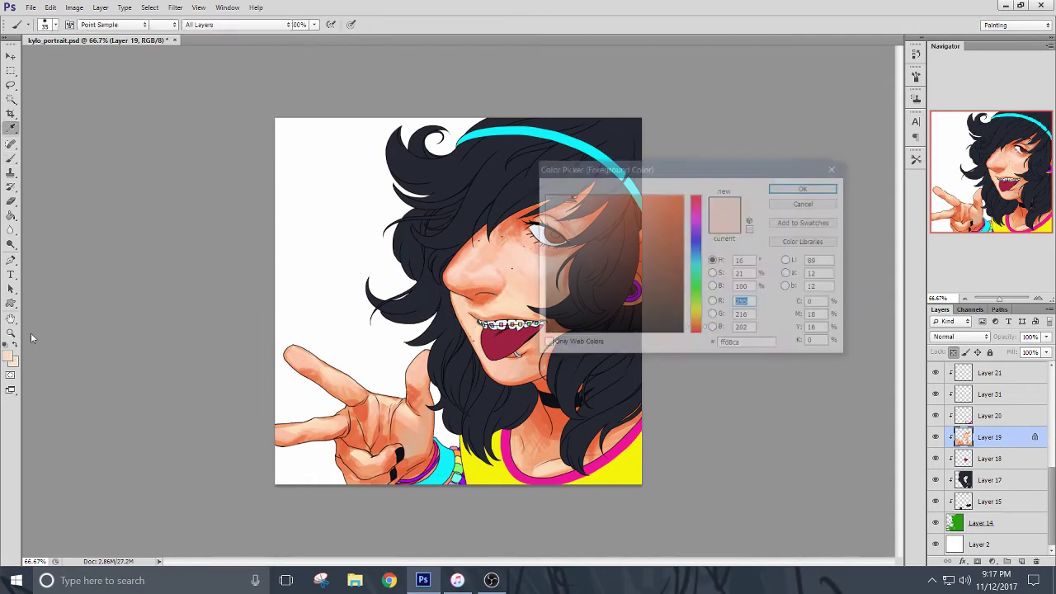
click(561, 198)
click(803, 189)
key(bracketleft)
key(bracketleft)
key(bracketleft)
key(bracketleft)
key(bracketleft)
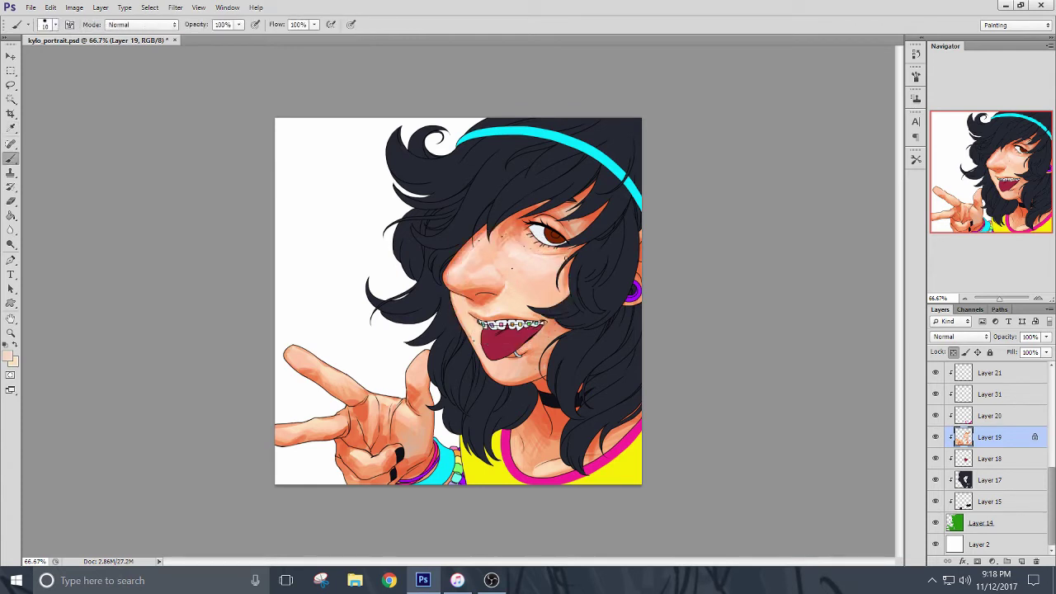
key(ctrl+z)
Blend the cheek and the under-eye area with sampled peach and red tones using a 40 px brush.
alt+click(518, 304)
alt+click(521, 288)
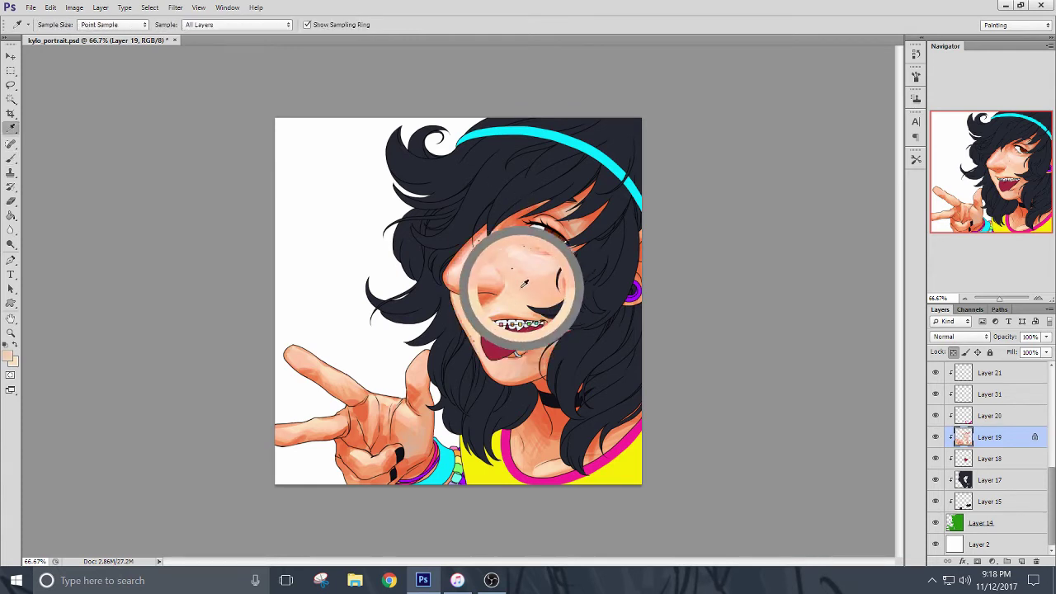
key(bracketright)
key(bracketright)
key(bracketright)
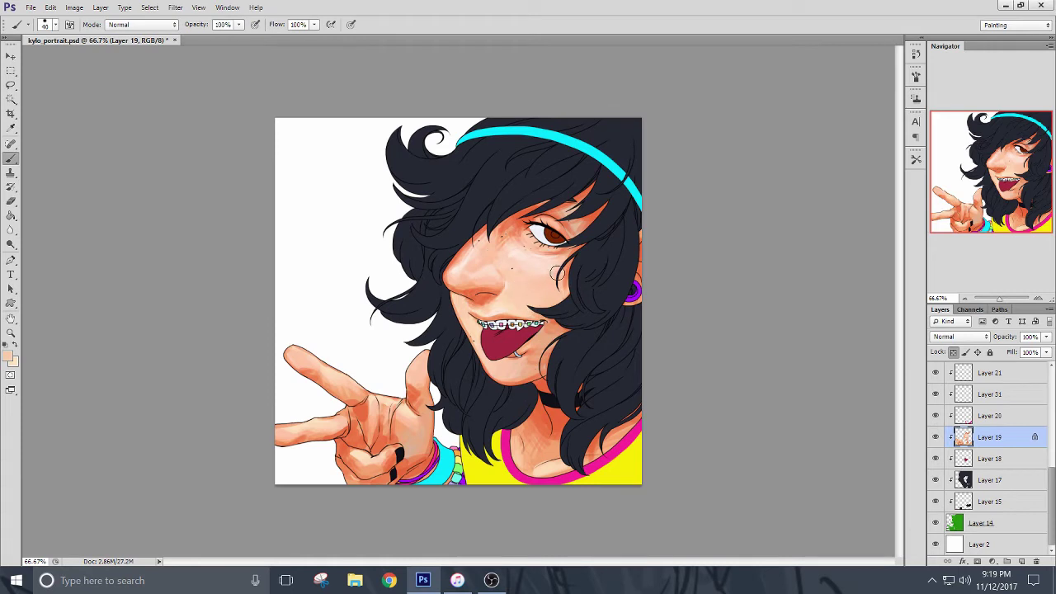
alt+click(522, 212)
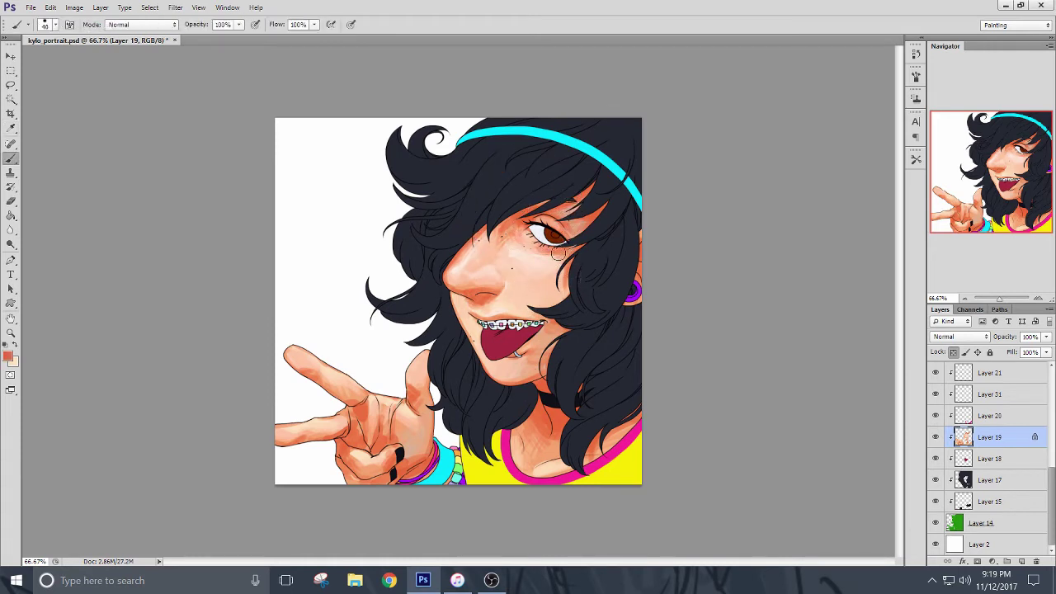
Smooth the nose tip and the bridge beside the inner eye with a sampled light peach.
alt+click(540, 343)
alt+click(474, 275)
mouse_move(473, 262)
mouse_down()
mouse_move(488, 220)
mouse_move(491, 241)
mouse_move(459, 260)
mouse_up()
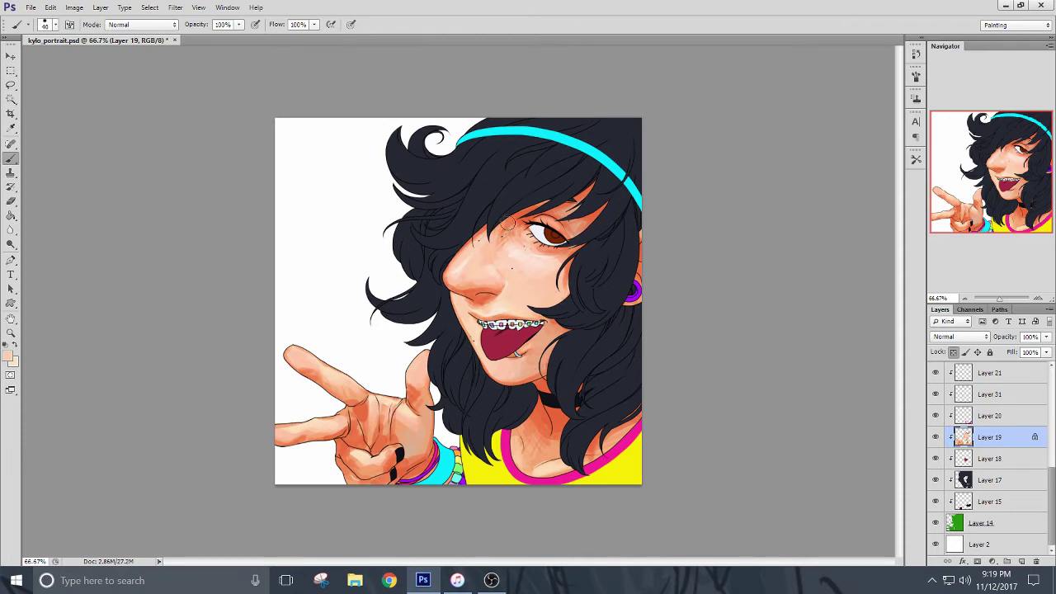
drag(508, 224, 512, 235)
Blend the skin above the upper lip and along the side of the nose with sampled skin tones.
alt+click(510, 314)
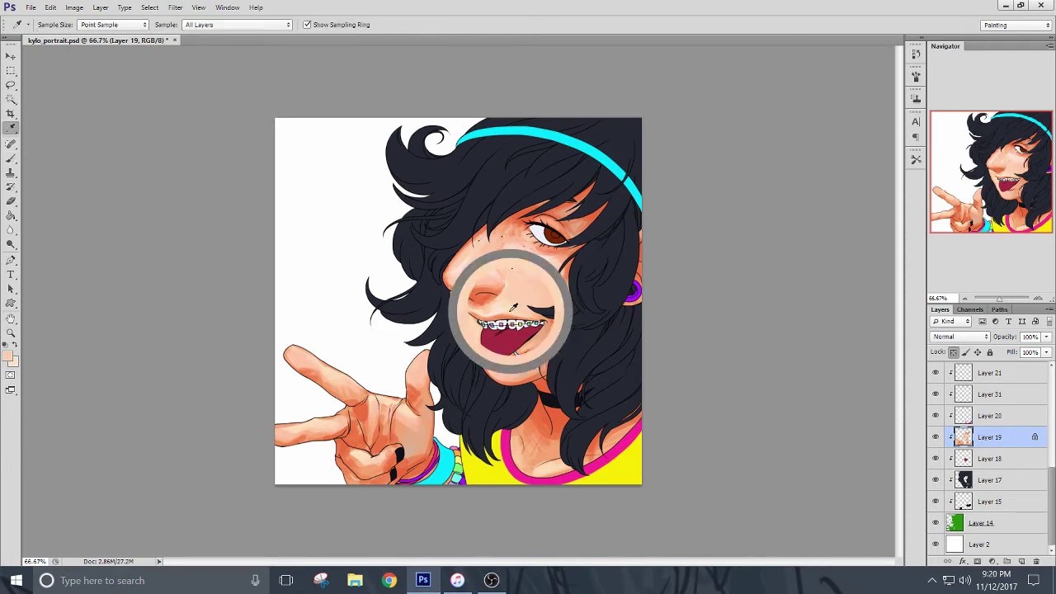
drag(495, 317, 482, 316)
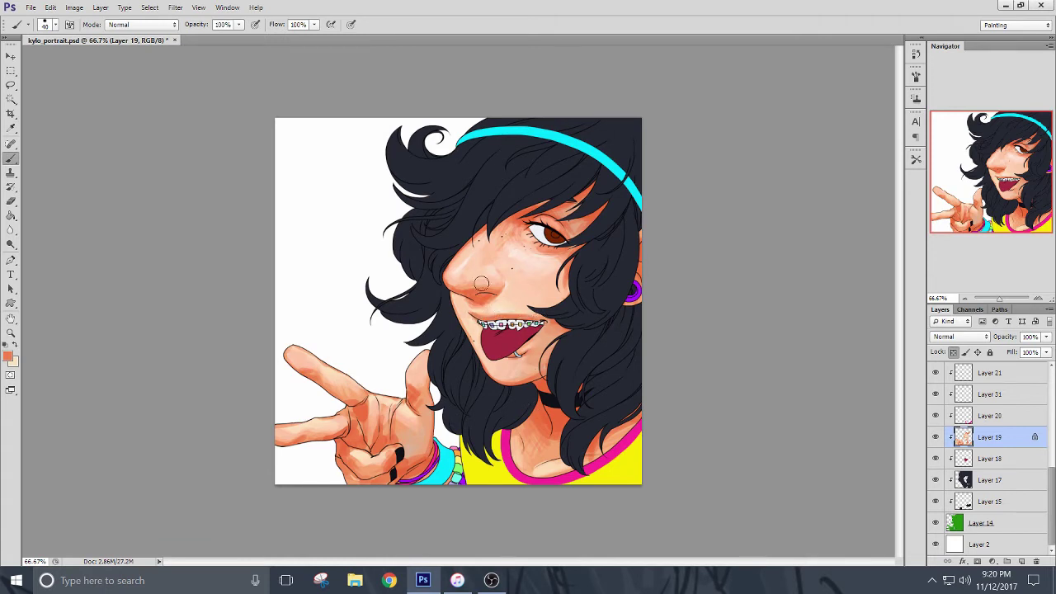
alt+click(508, 314)
alt+click(490, 236)
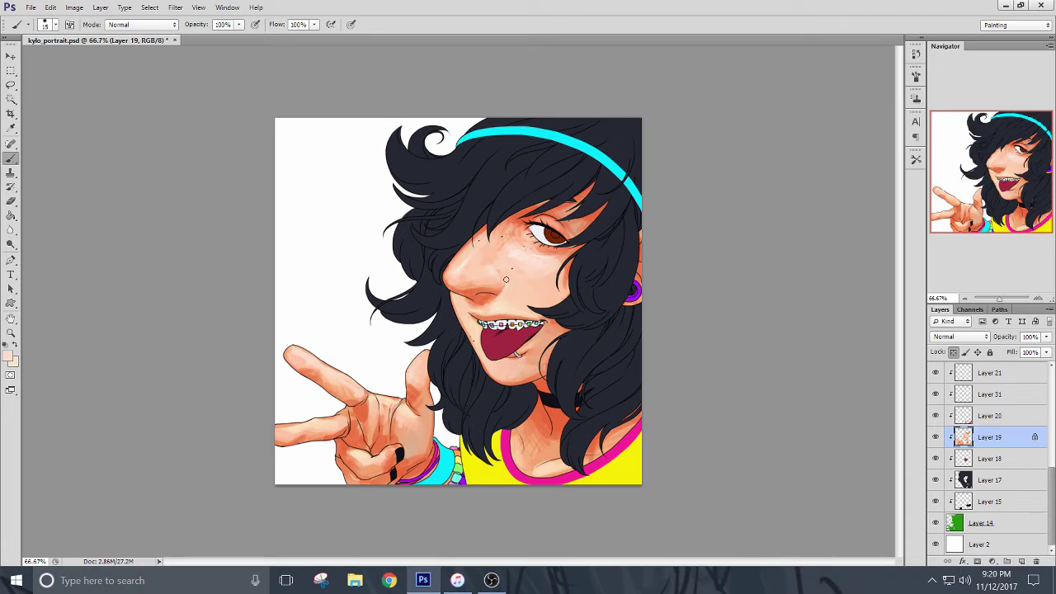
Enlarge the brush to 45 px and smooth the cheek beside the nose with a sampled skin tone.
key(bracketright)
key(bracketright)
key(bracketright)
key(bracketright)
key(bracketright)
key(bracketright)
alt+click(510, 271)
Mix a pinkish skin tone, tint the nose and cheek with it, and blend the shading around the nostril.
key(i)
alt+click(462, 276)
click(8, 355)
click(806, 189)
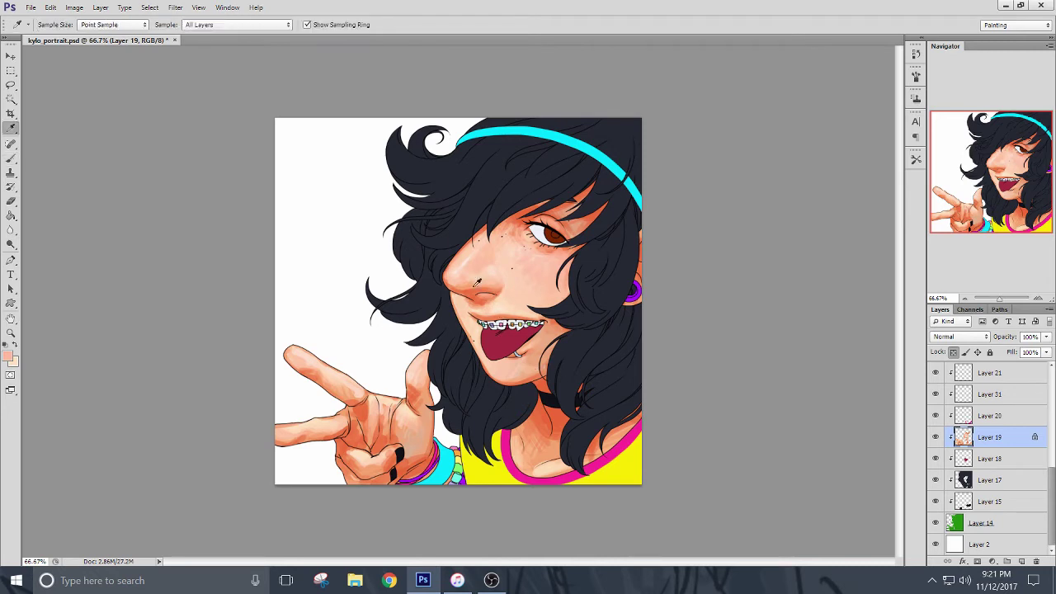
alt+click(485, 295)
alt+click(487, 295)
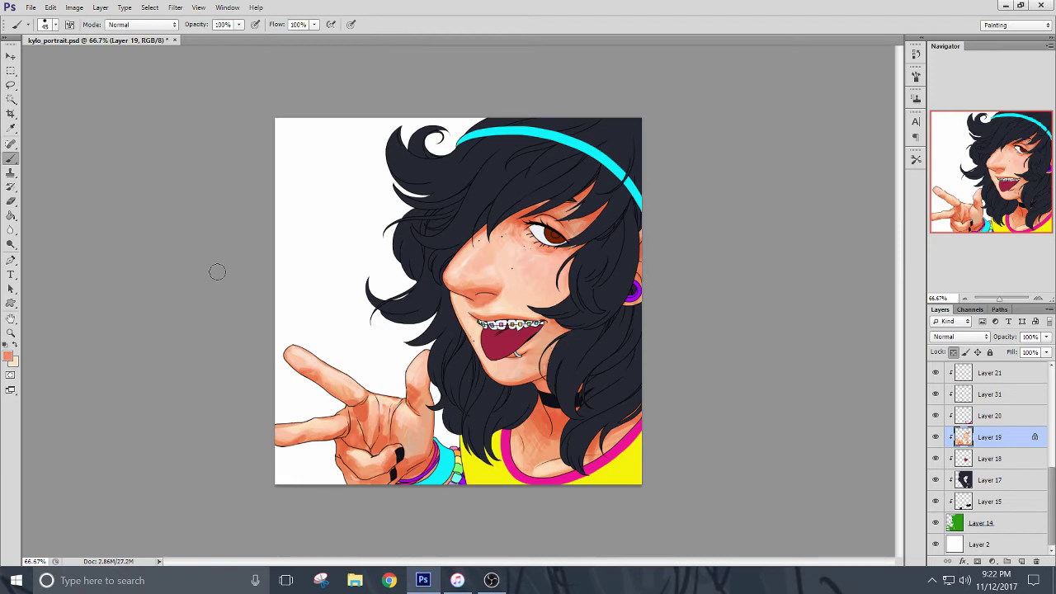
Mix a light peach from the nose highlight and blend lighter patches over the thumb base and palm.
alt+click(461, 283)
key(i)
key(b)
click(7, 356)
click(804, 187)
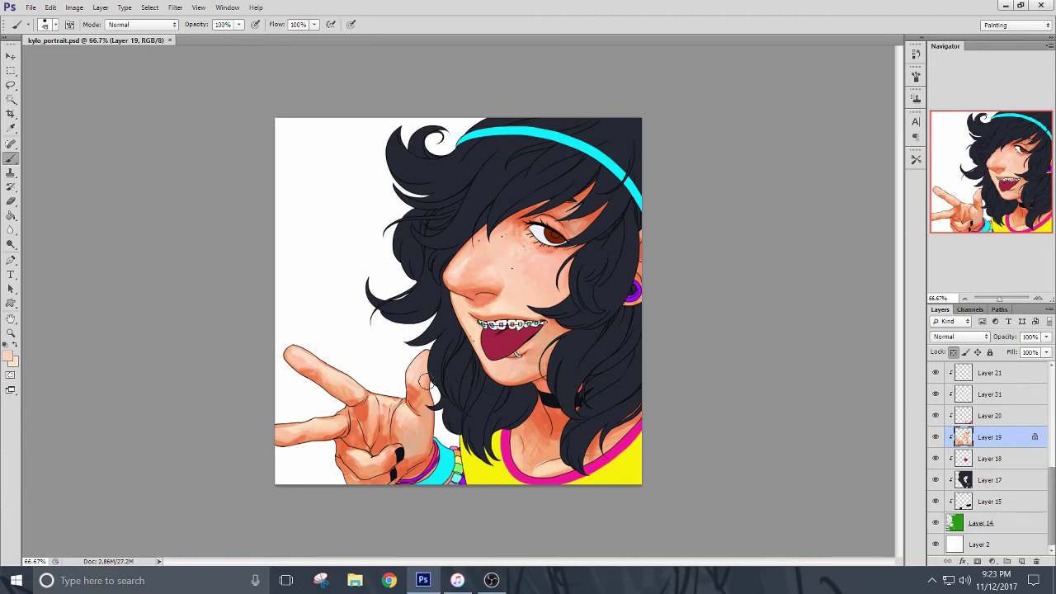
drag(415, 428, 427, 441)
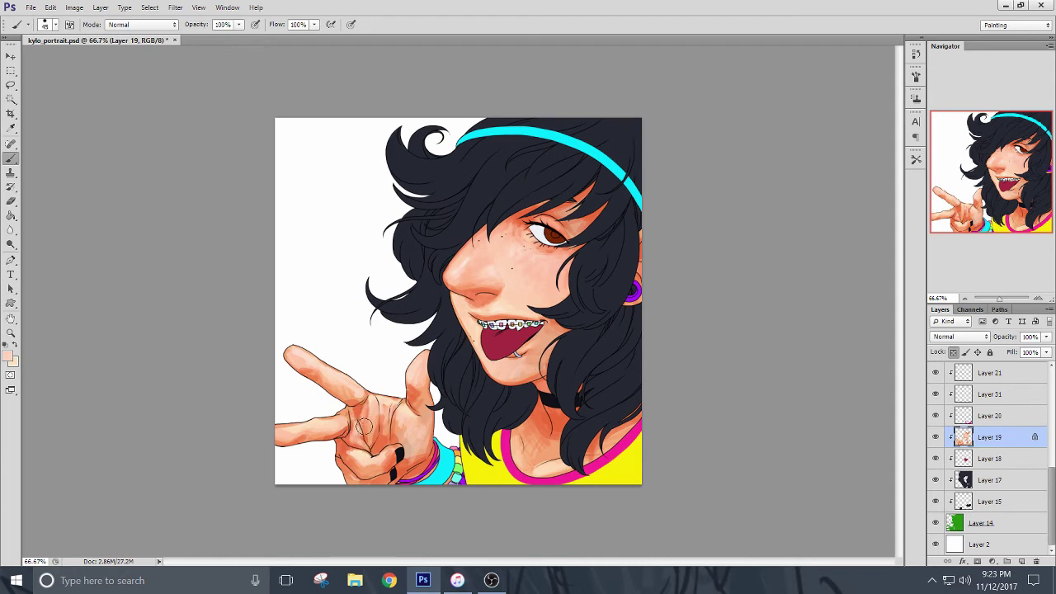
alt+click(368, 414)
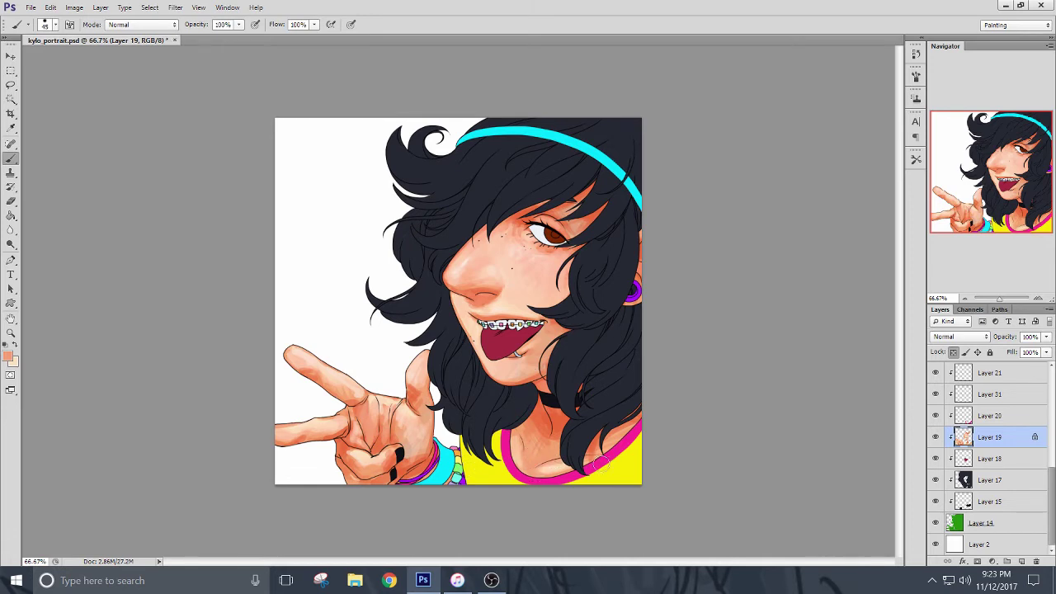
Save the document, then briefly hide and restore an upper layer to check the artwork.
key(ctrl+s)
scroll(1026, 432, up, 5)
click(935, 371)
click(935, 371)
scroll(990, 445, down, 5)
Shade beside the mouth and below the tongue with orange tones sampled from the jaw and neck.
drag(464, 307, 475, 332)
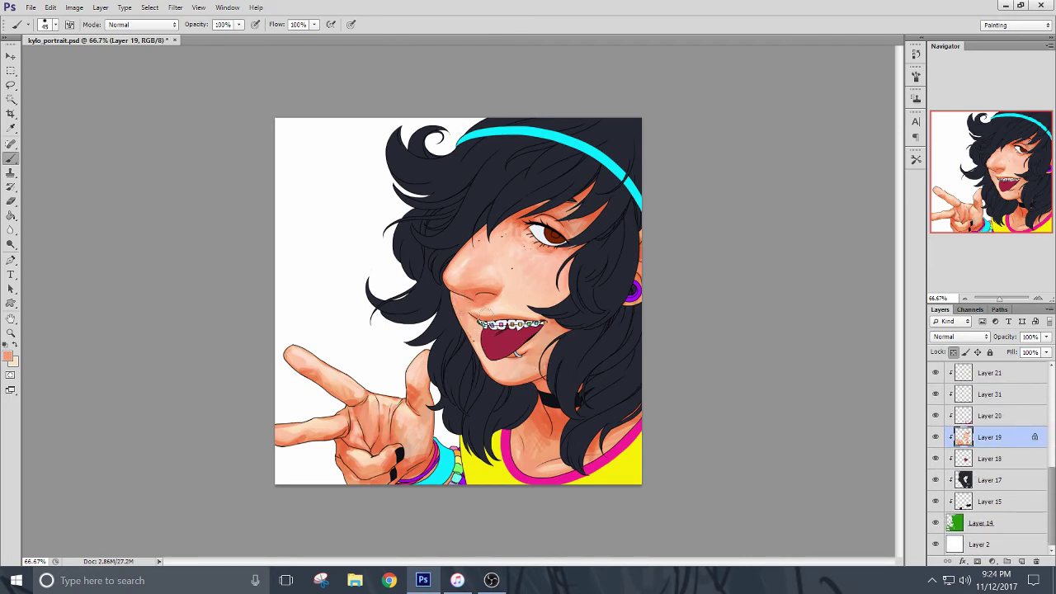
alt+click(491, 370)
alt+click(558, 419)
drag(515, 366, 524, 363)
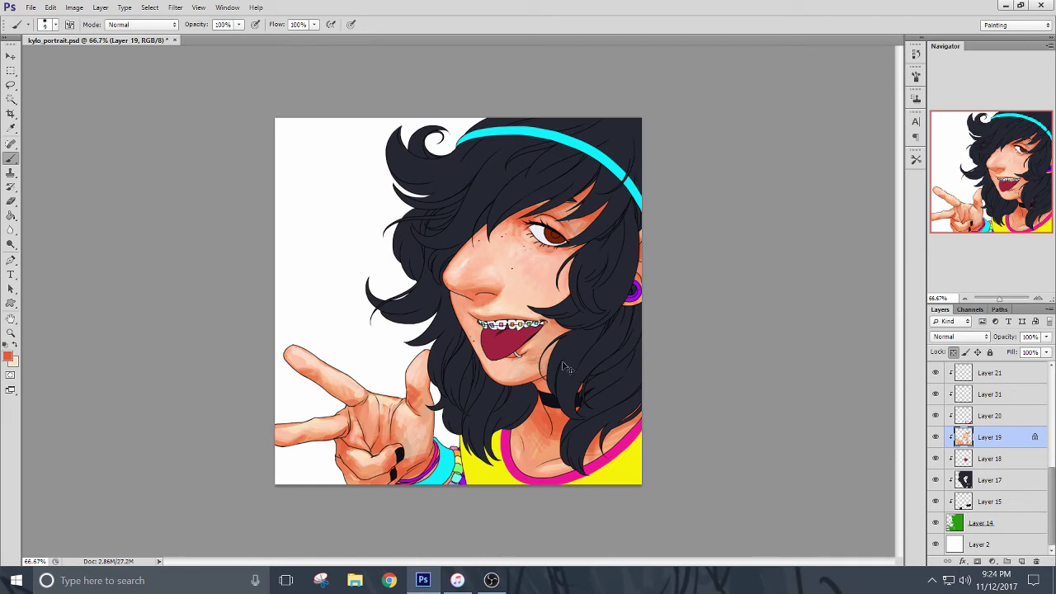
Mix a muted reddish brown and shade the upper eyelid, the brow area and the inner eye corner.
click(8, 357)
click(615, 264)
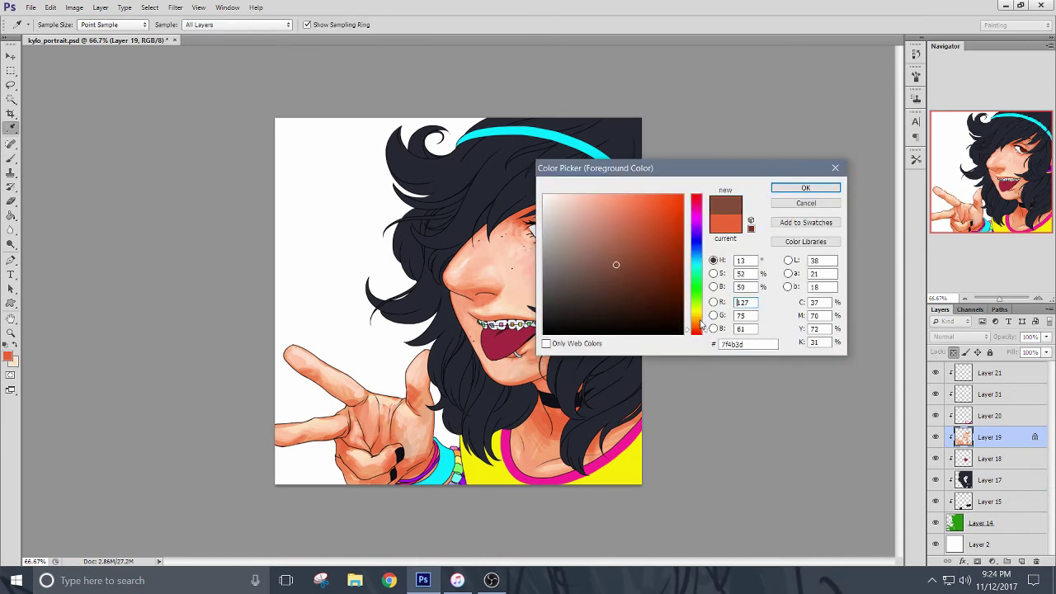
drag(699, 326, 698, 339)
click(588, 259)
click(790, 188)
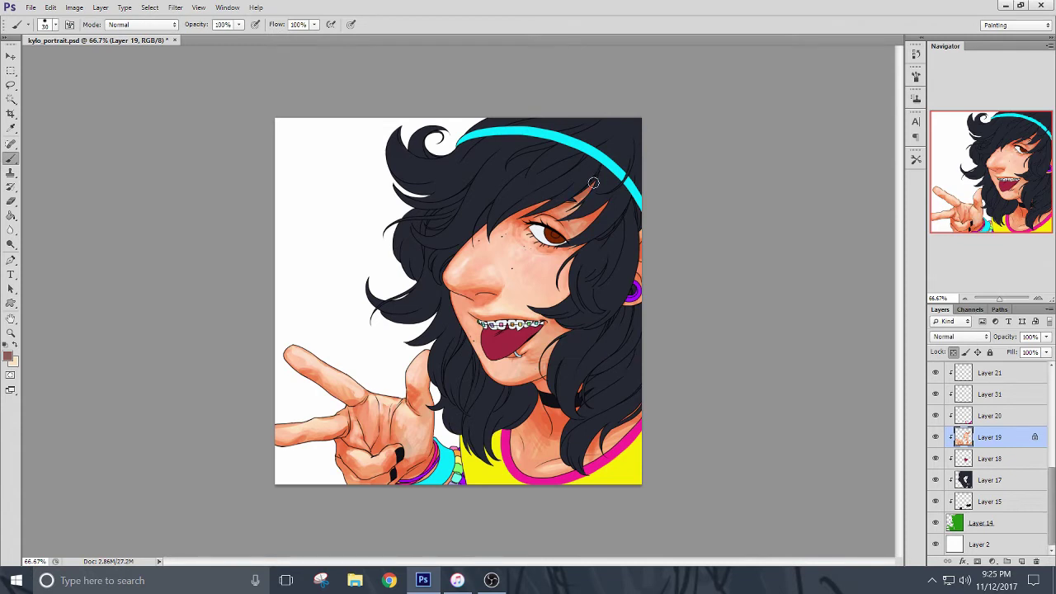
drag(535, 213, 504, 225)
click(541, 226)
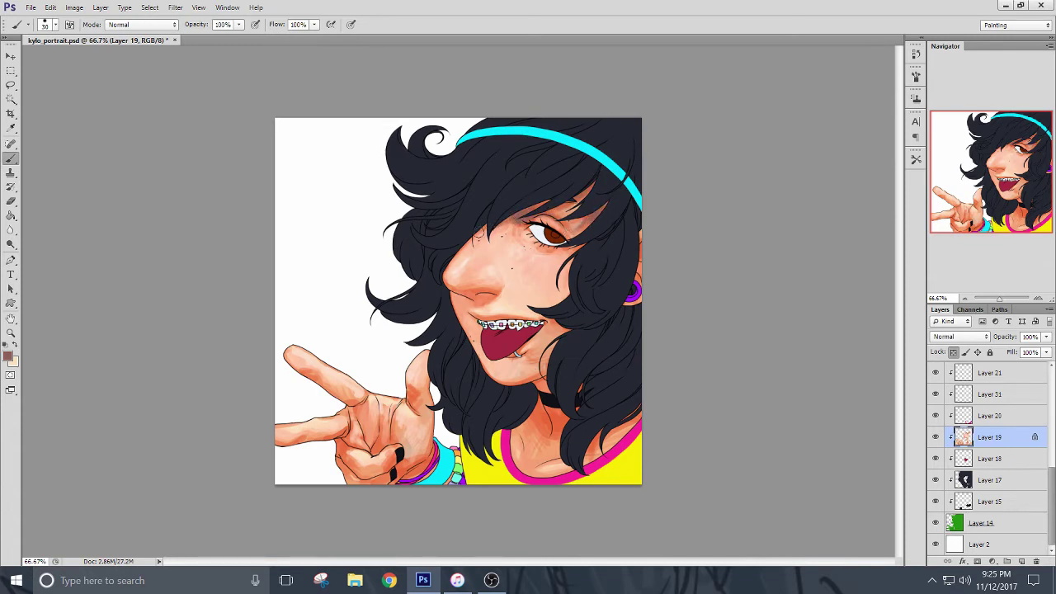
Add muted brown shadows beneath the nose, under the chin and down the neck, below the eye and in the palm.
drag(478, 289, 490, 293)
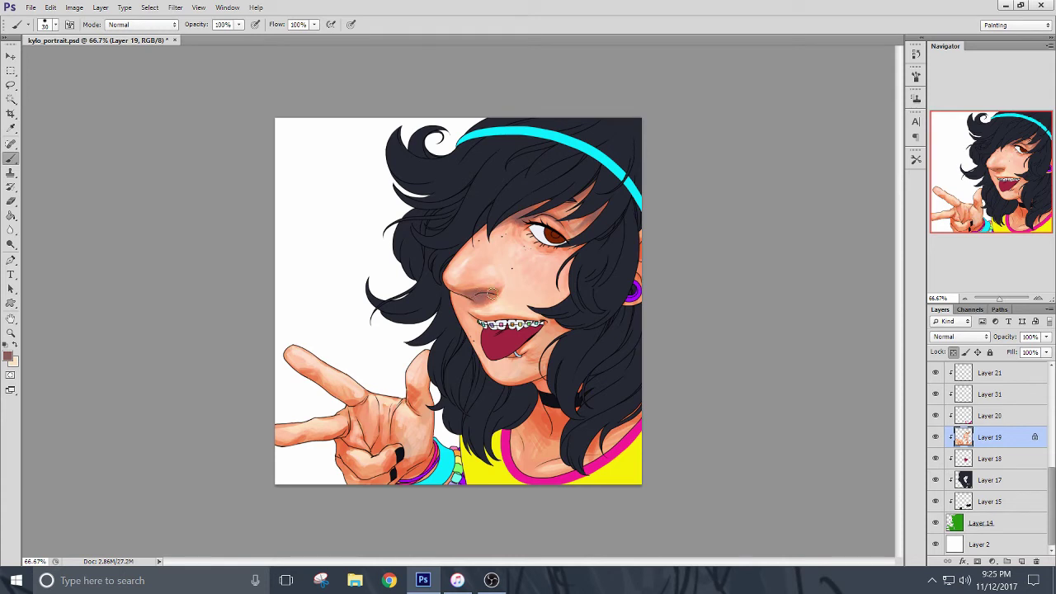
mouse_move(533, 384)
mouse_down()
mouse_move(580, 403)
mouse_move(548, 452)
mouse_up()
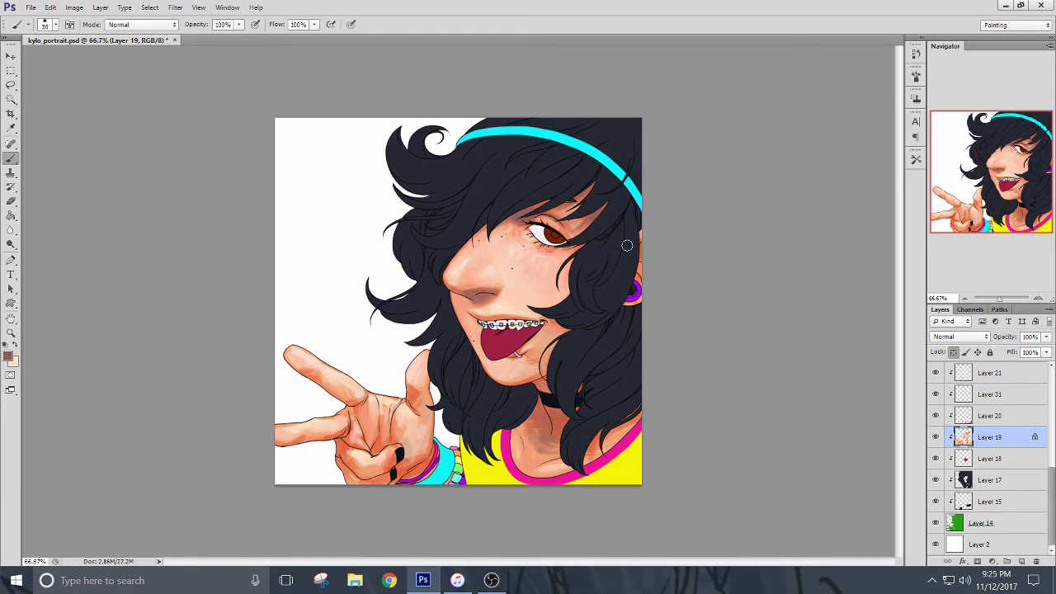
drag(529, 243, 558, 247)
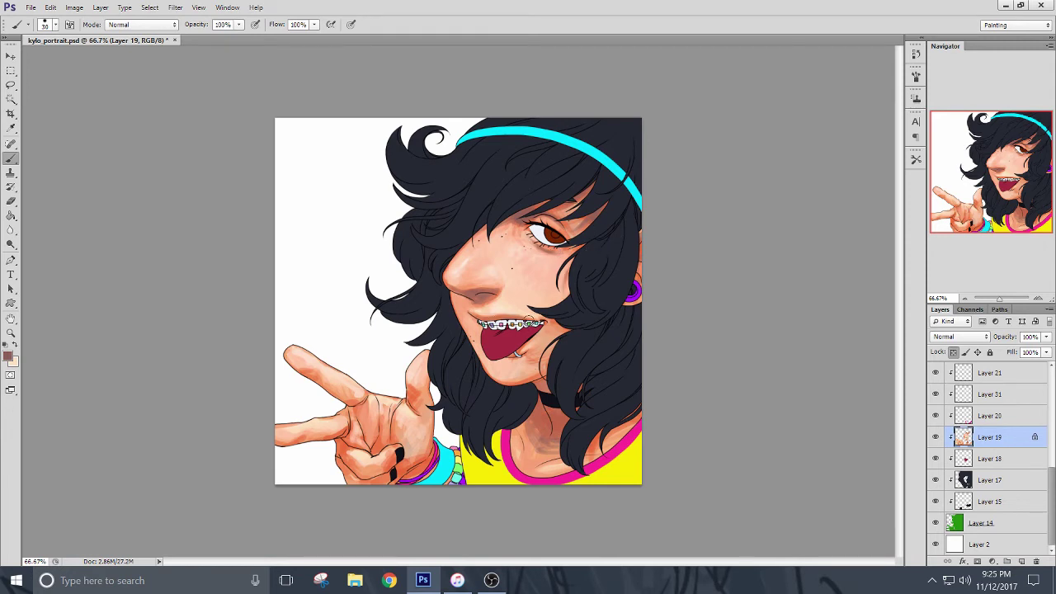
drag(375, 452, 379, 448)
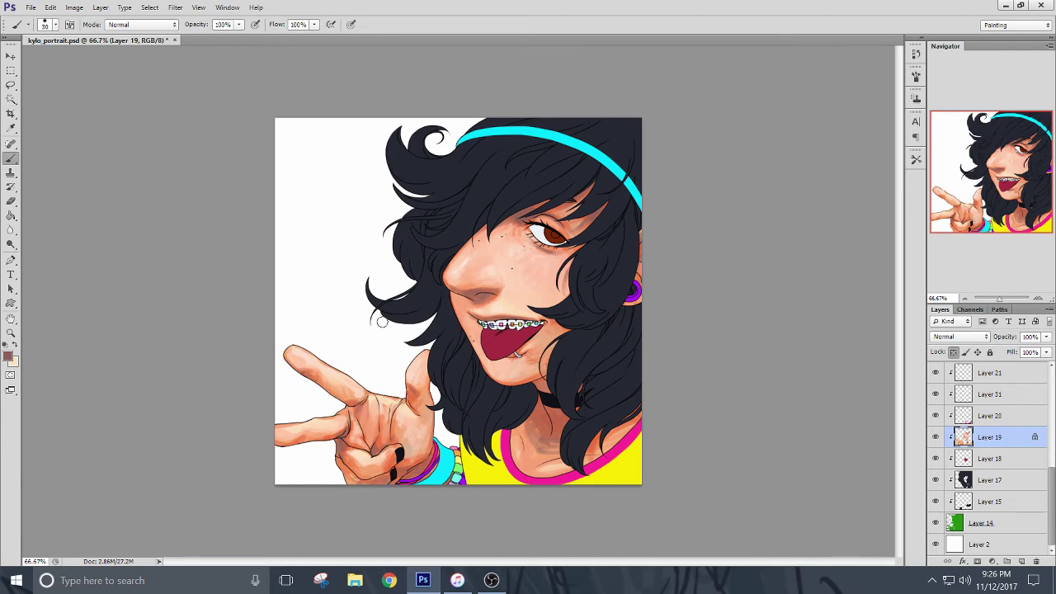
Mix a redder brown from the finger shadow and blend the eyelid and eye corners with sampled tones.
alt+click(297, 438)
click(7, 357)
click(697, 330)
click(798, 188)
alt+click(534, 230)
alt+click(515, 227)
alt+click(523, 224)
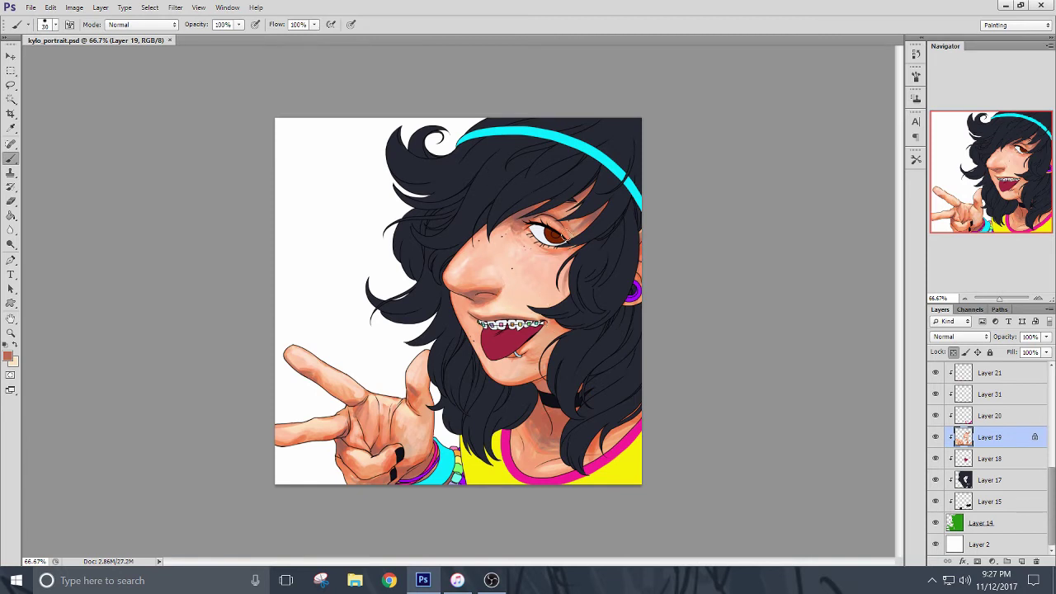
drag(566, 235, 543, 223)
Sample a dark reddish brown above the eye, save the document and enlarge the brush to 60 px.
alt+click(526, 210)
key(ctrl+s)
key(bracketright)
key(bracketright)
key(bracketright)
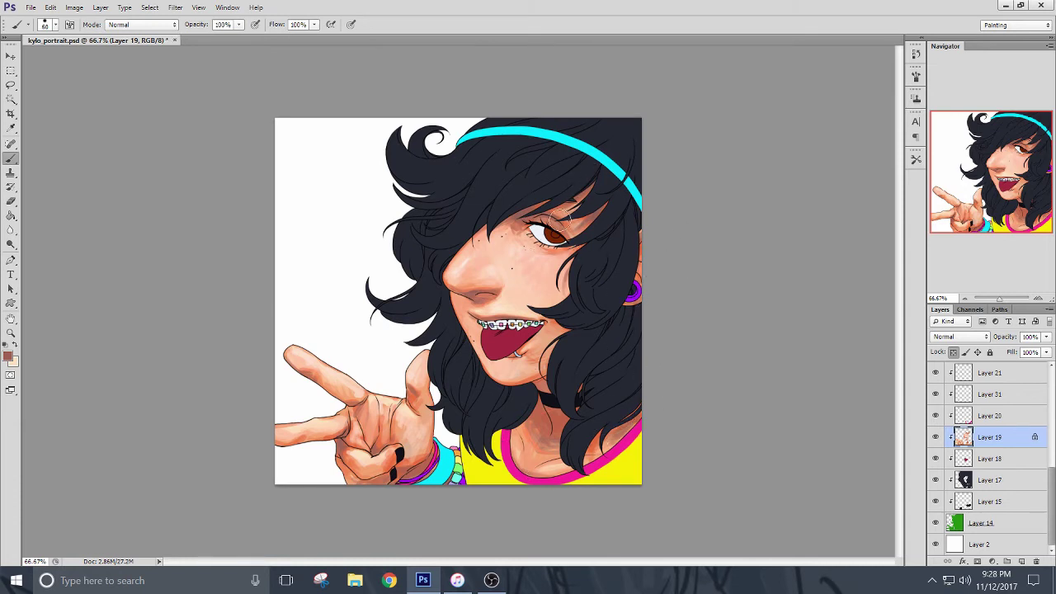
Mix a rosier pink from the under-eye tone and blend a soft blush into the cheek.
alt+click(511, 311)
alt+click(557, 257)
click(7, 357)
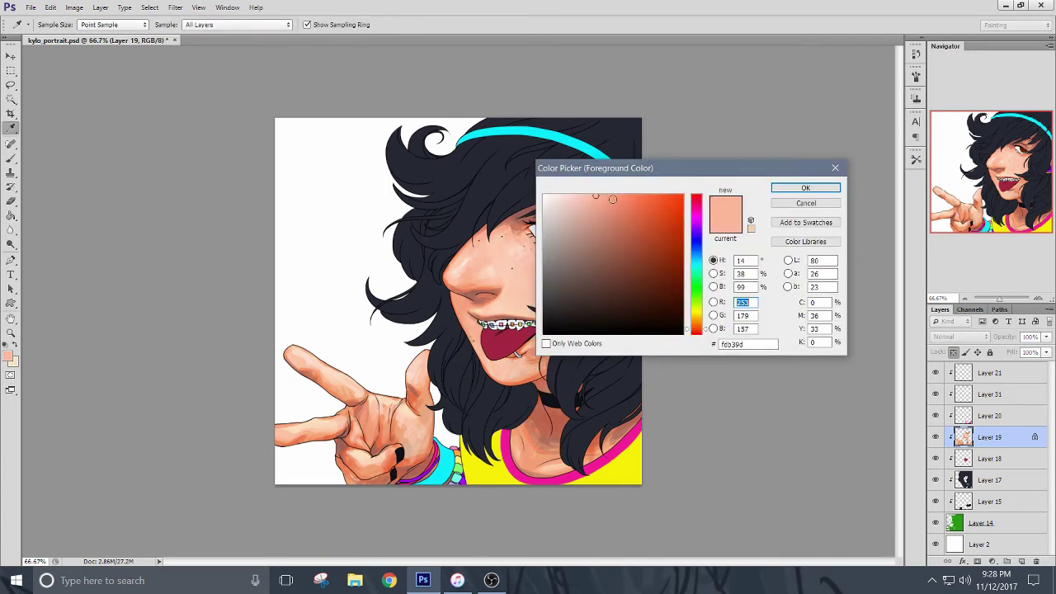
click(616, 196)
click(697, 333)
click(785, 187)
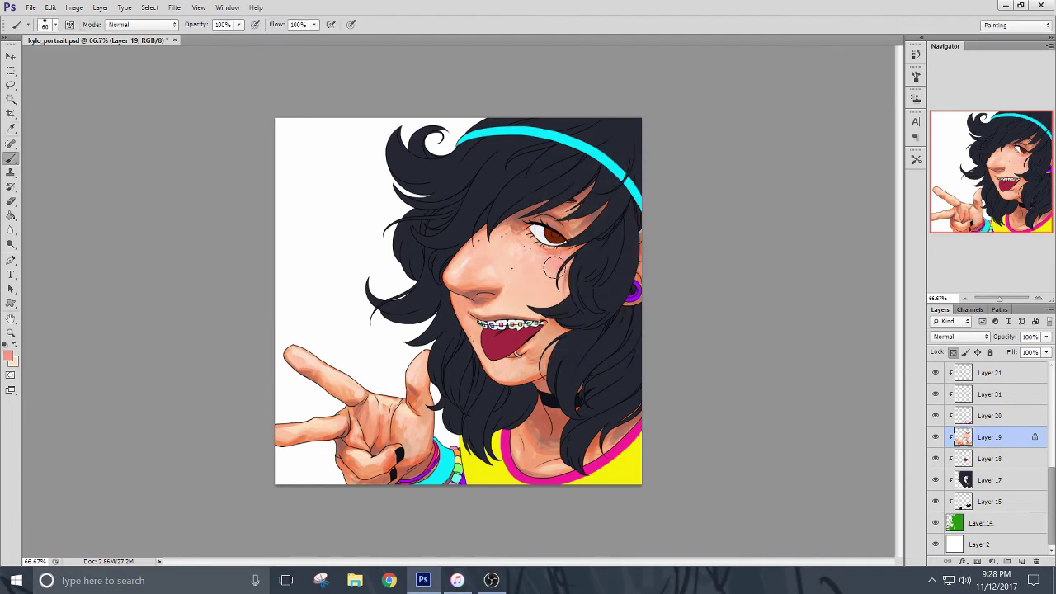
key(i)
click(534, 277)
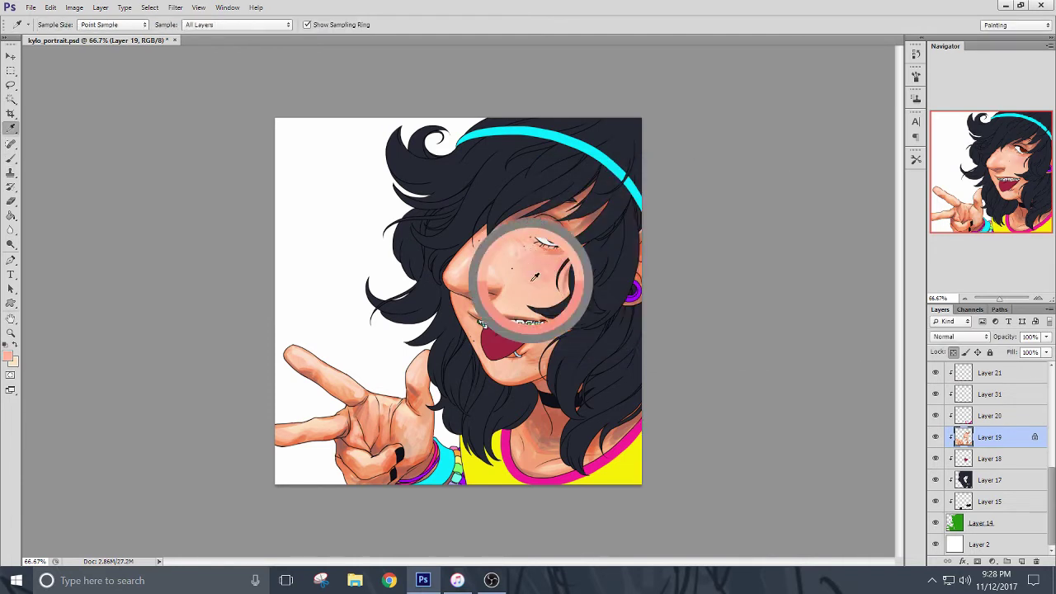
key(b)
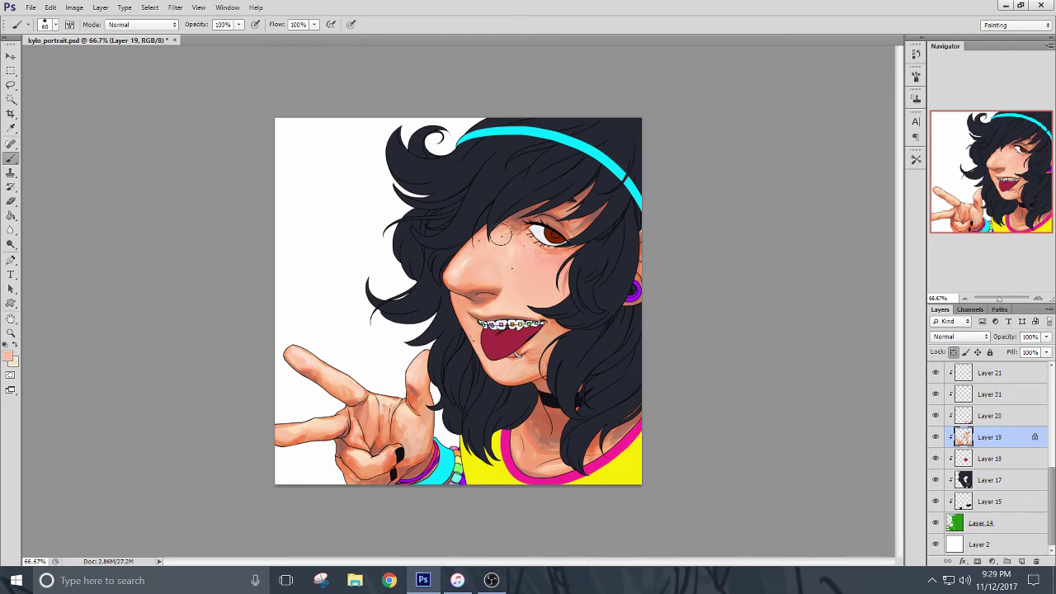
Deepen the inner eye corner with sampled reddish brown and blend the side of the nose with sampled skin tones.
alt+click(500, 230)
alt+click(538, 224)
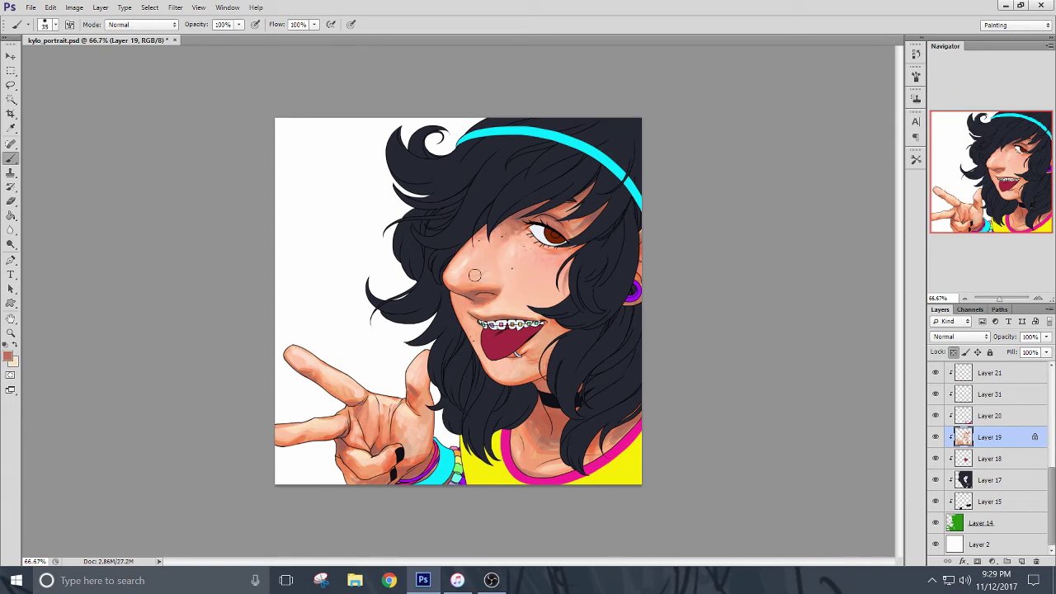
alt+click(475, 273)
alt+click(507, 277)
Brush a sampled pink blush across the upper cheek below the eye with a 60 px brush.
alt+click(524, 257)
key(bracketright)
key(bracketright)
key(bracketright)
key(bracketright)
mouse_move(506, 247)
mouse_down()
mouse_move(502, 259)
mouse_move(526, 264)
mouse_up()
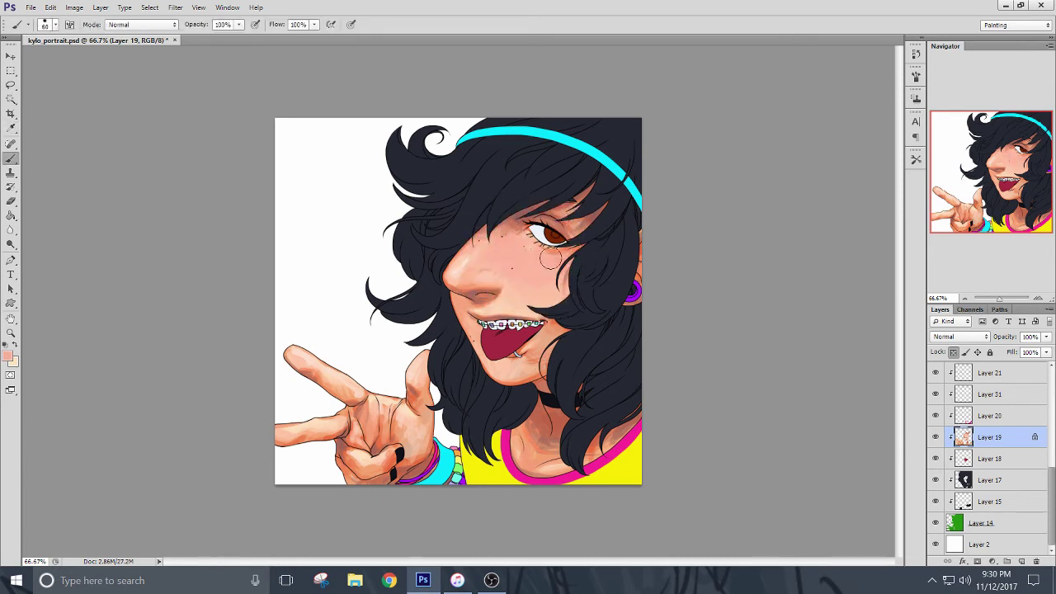
Blend the cheek blush and the inner eye corner with sampled skin tones, reducing the brush to 35 px.
alt+click(532, 278)
mouse_move(518, 288)
mouse_down()
mouse_move(501, 269)
mouse_move(538, 259)
mouse_up()
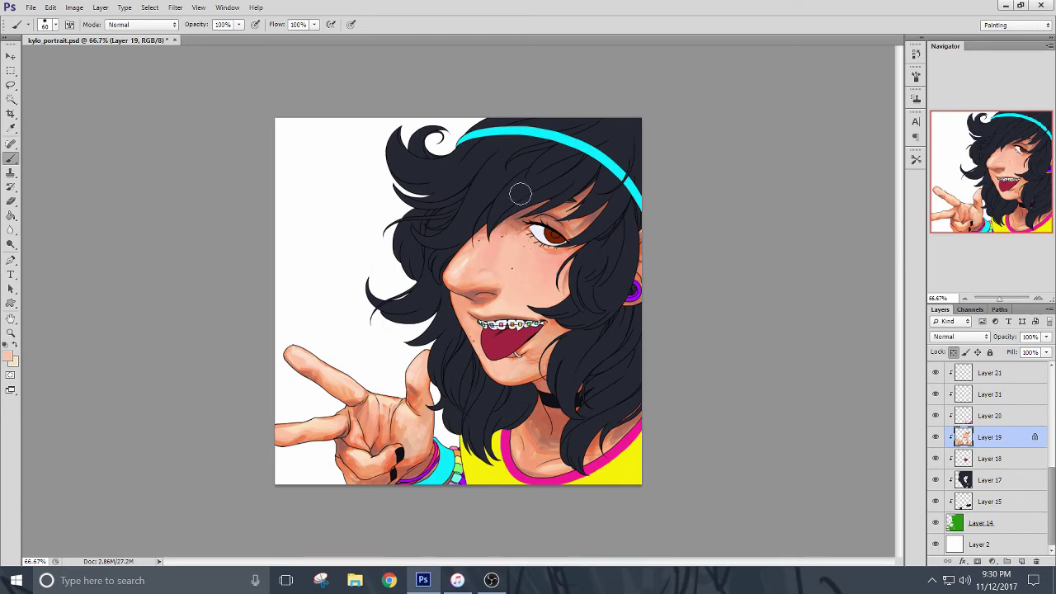
alt+click(527, 226)
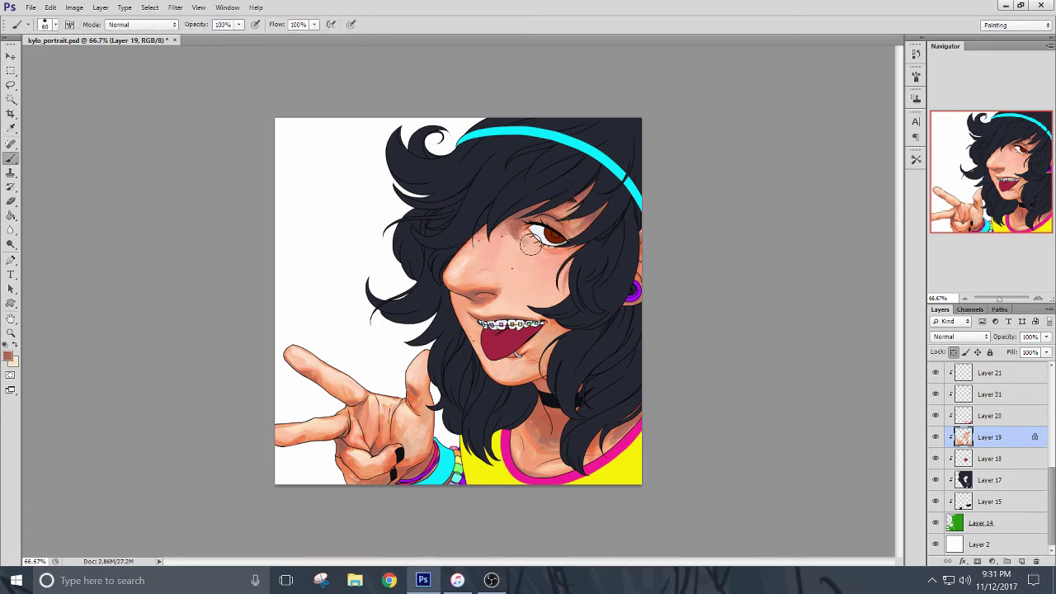
alt+click(569, 222)
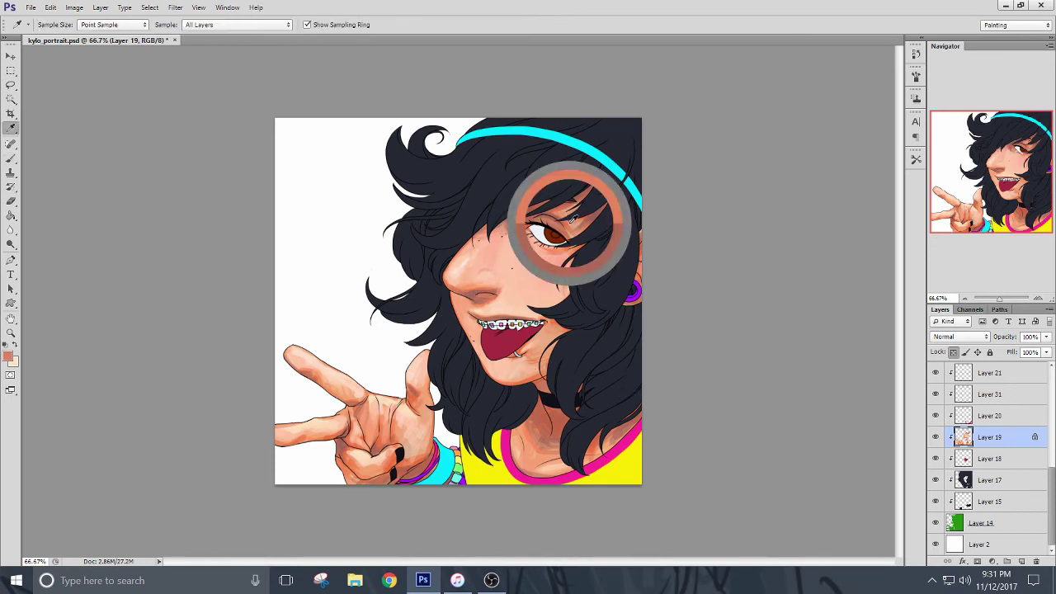
key(bracketleft)
key(bracketleft)
alt+click(507, 233)
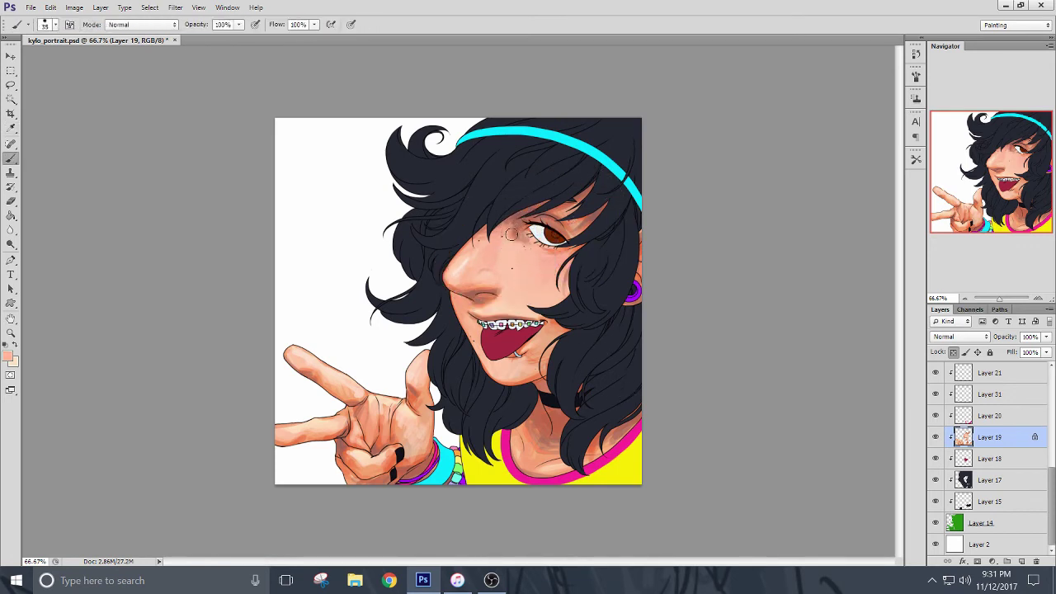
alt+click(520, 216)
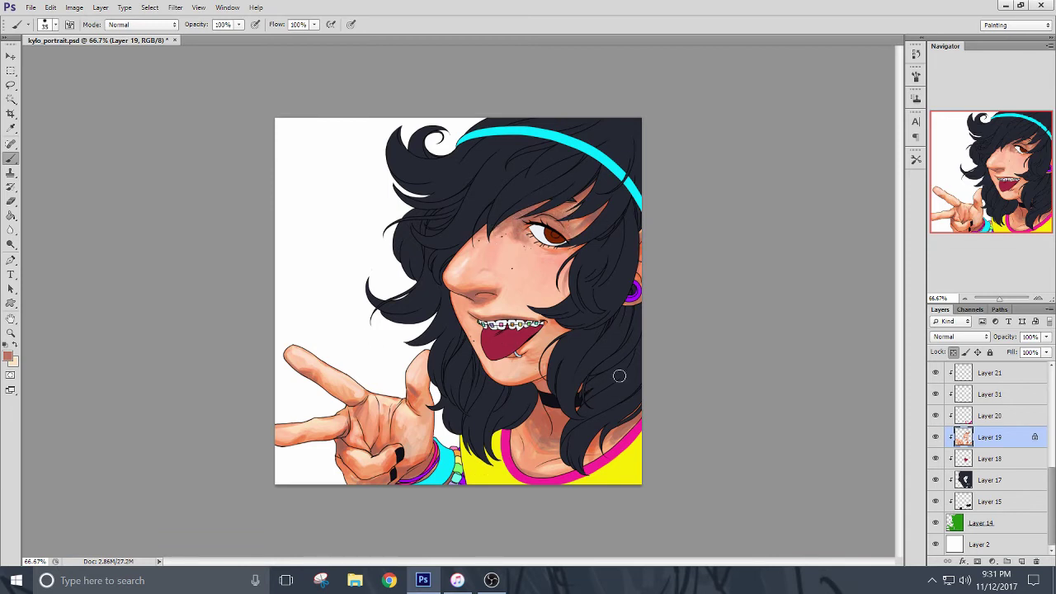
Sample a shadow tone on the neck beside the choker and mix it into dark red #9d2c2c.
alt+click(559, 388)
alt+click(561, 391)
click(8, 357)
click(696, 334)
drag(634, 253, 655, 242)
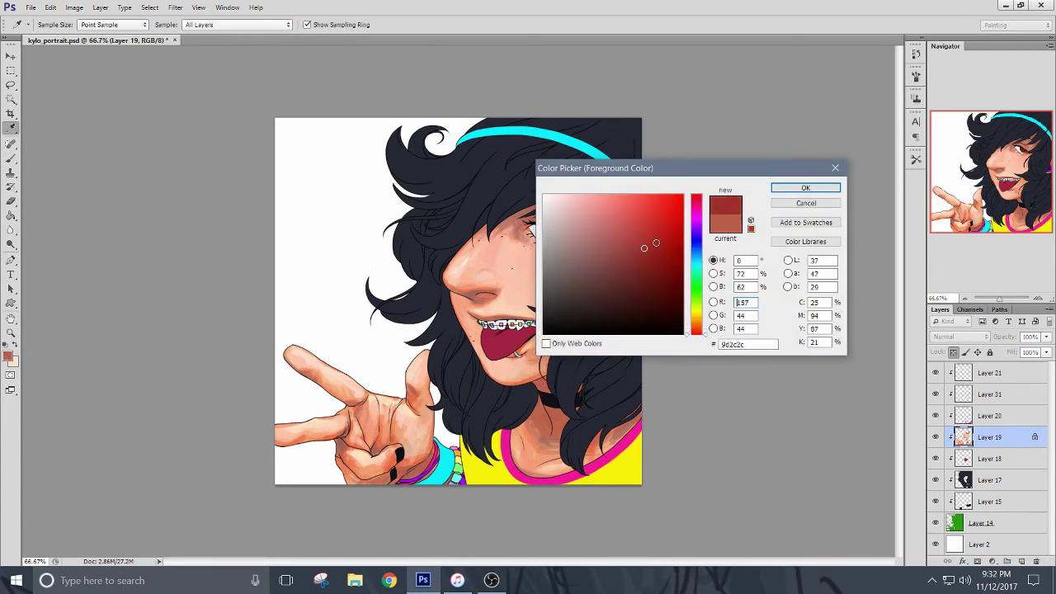
click(805, 188)
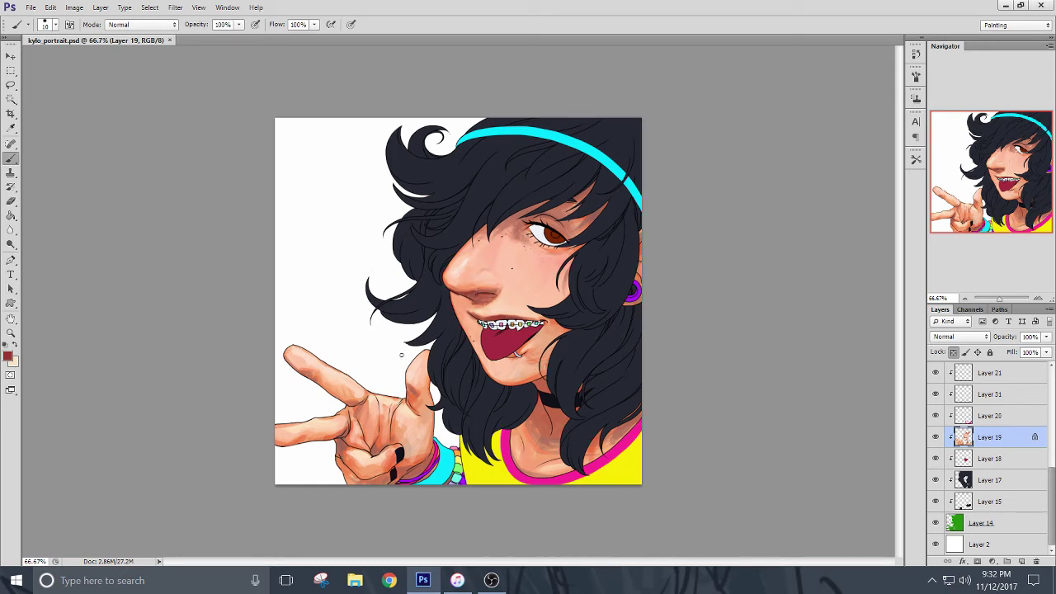
Shade the underside of the nose and nostril with brown tones sampled from the nose, inner eye corner and hand.
alt+click(471, 294)
alt+click(348, 445)
alt+click(489, 295)
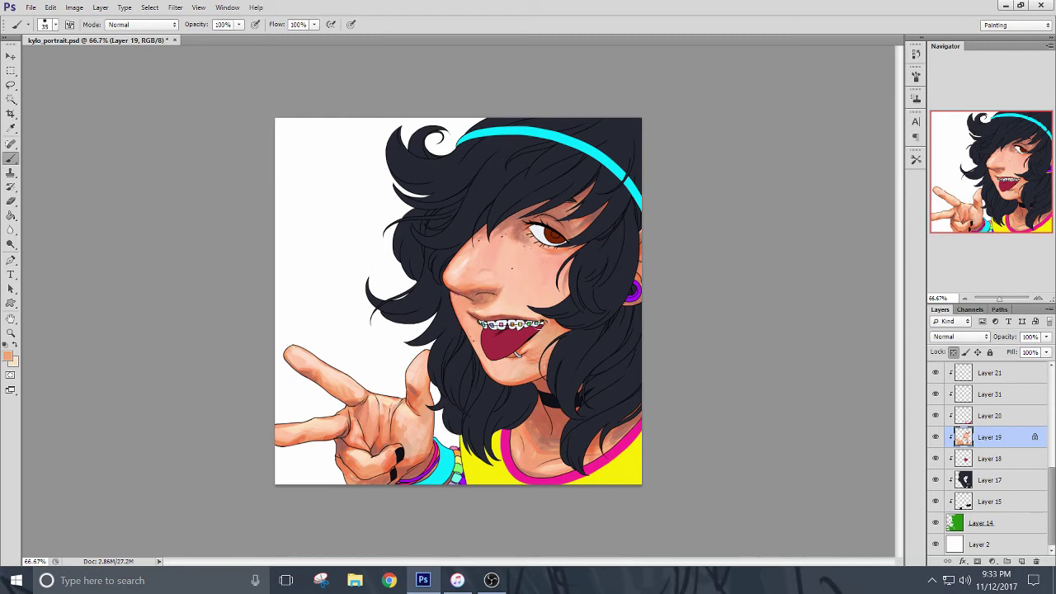
alt+click(514, 218)
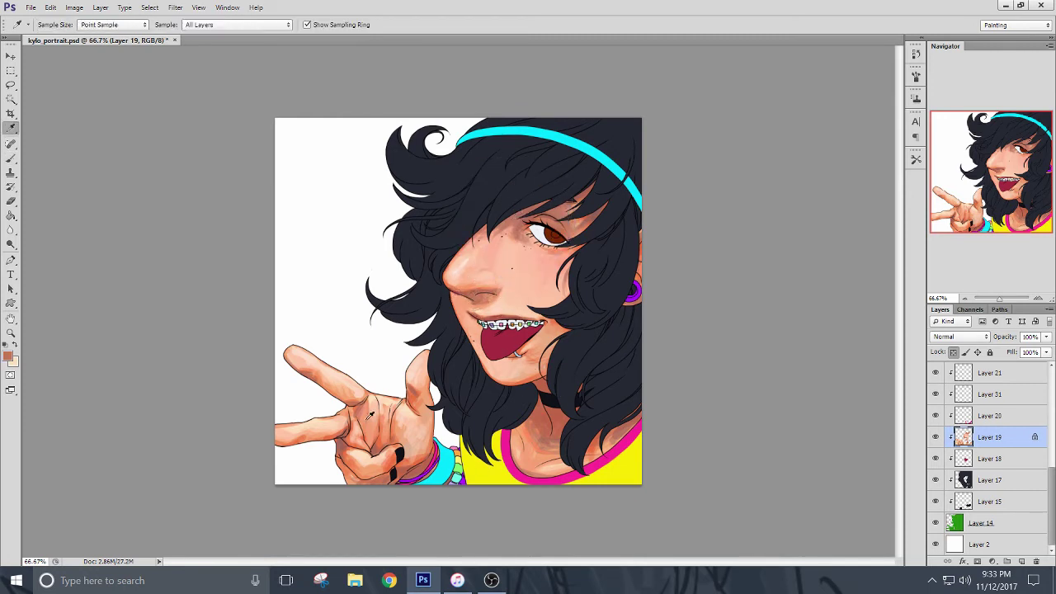
alt+click(341, 445)
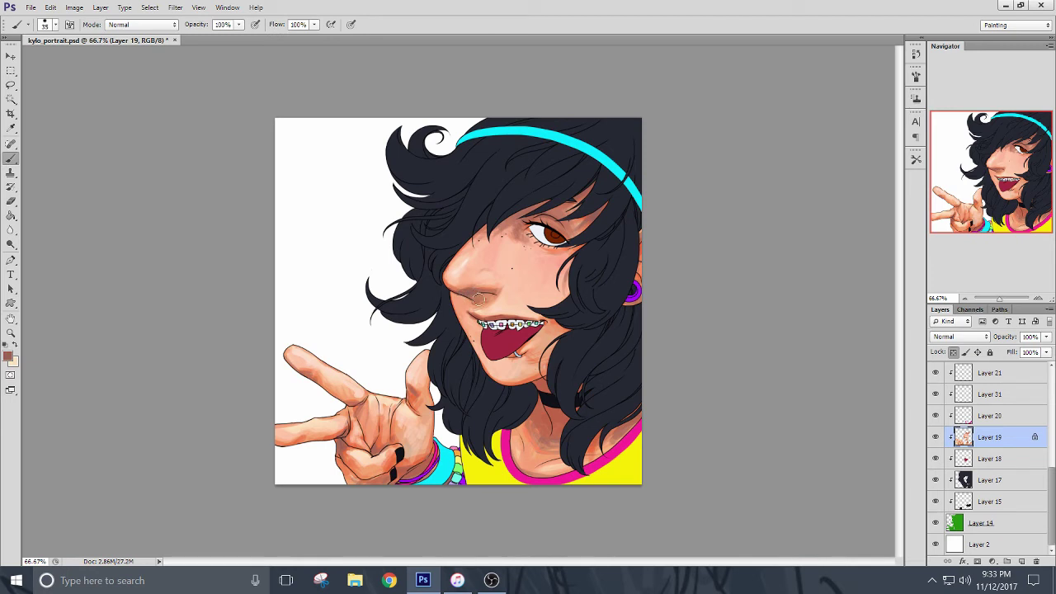
drag(479, 299, 488, 301)
Touch up the inner eye corner and blend the skin under the eye with pink sampled from the cheek.
click(13, 361)
click(806, 189)
mouse_move(534, 243)
mouse_down()
mouse_move(566, 247)
mouse_move(551, 251)
mouse_move(535, 234)
mouse_up()
alt+click(555, 273)
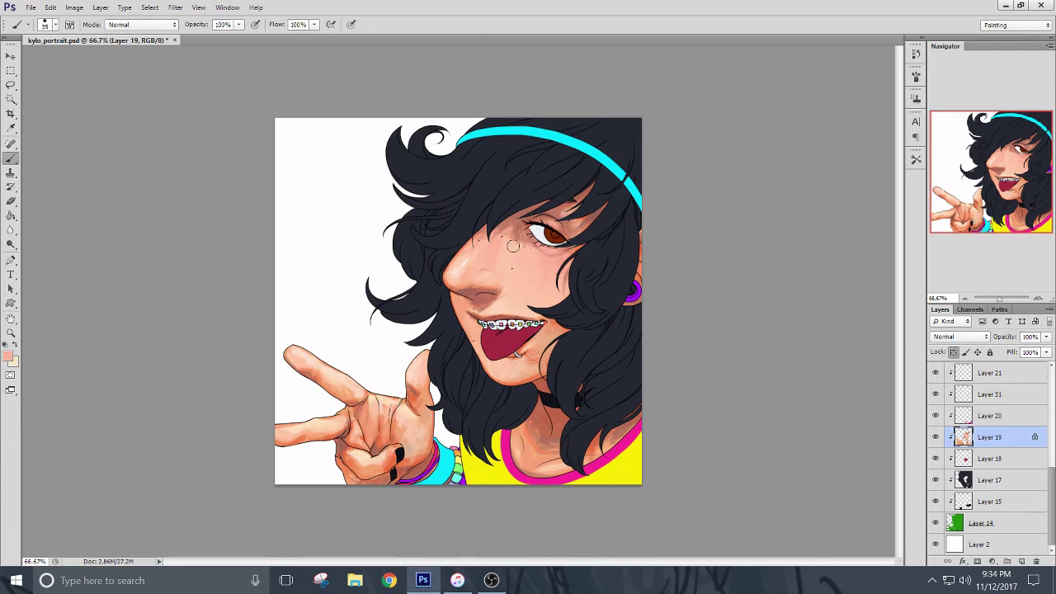
mouse_move(513, 246)
mouse_down()
mouse_move(527, 241)
mouse_move(514, 229)
mouse_move(516, 241)
mouse_move(528, 230)
mouse_move(552, 249)
mouse_up()
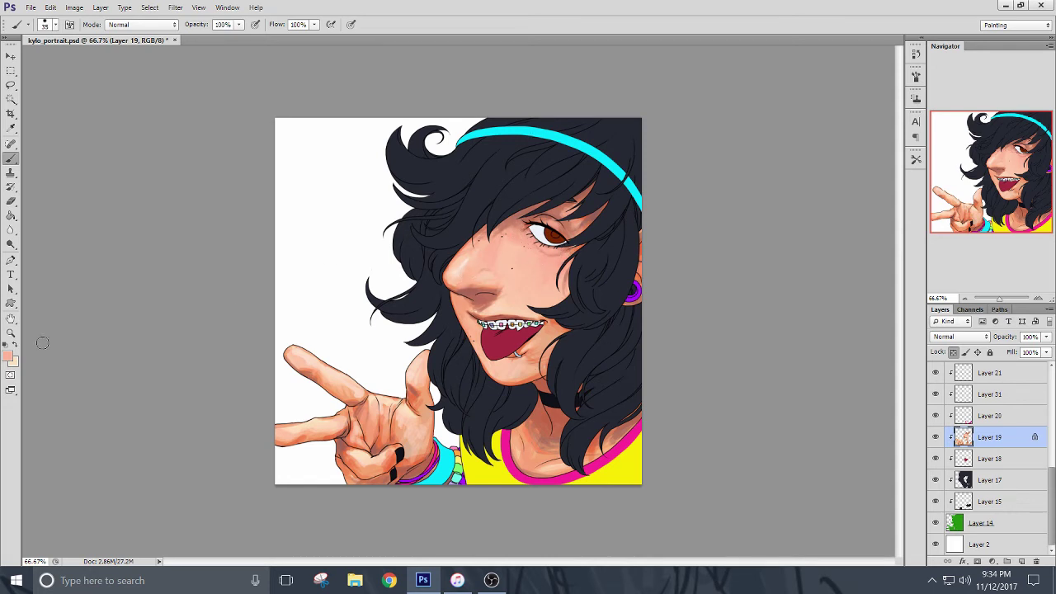
Mix a more saturated salmon pink and brush it across the side of the nose above the nostril.
click(9, 355)
click(618, 197)
click(805, 188)
drag(461, 283, 474, 282)
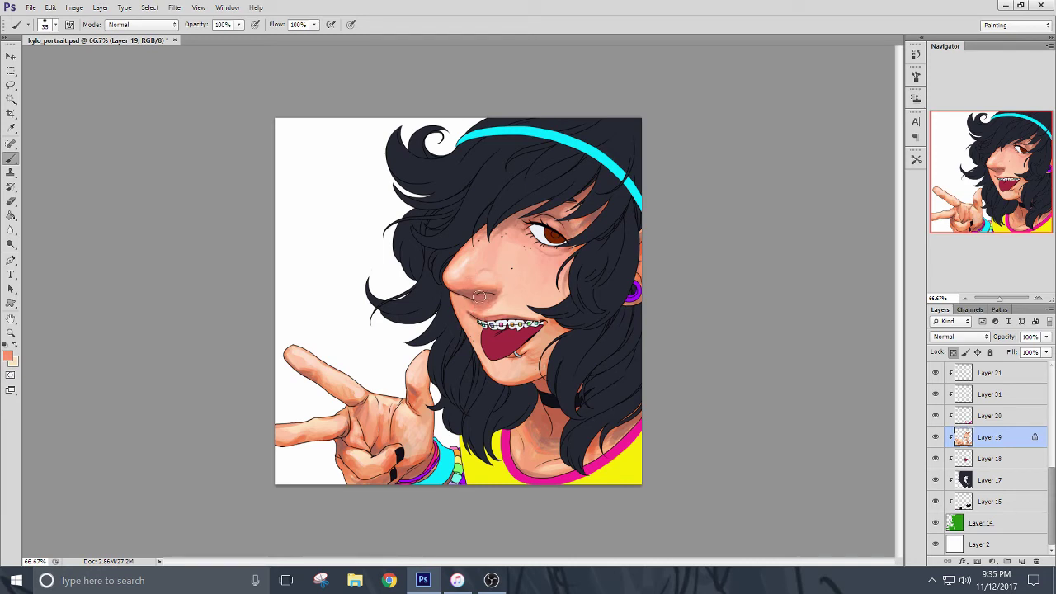
Blend the skin around the upper lip with sampled tones, then sample below the mouth and enlarge the brush to 125 px.
alt+click(493, 309)
alt+click(503, 279)
alt+click(519, 312)
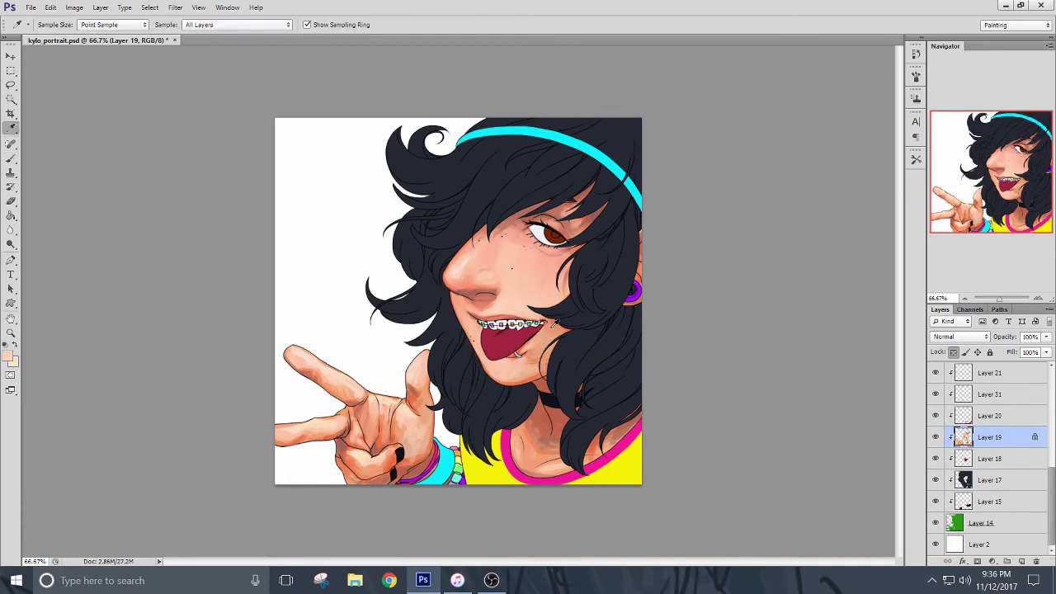
alt+click(512, 351)
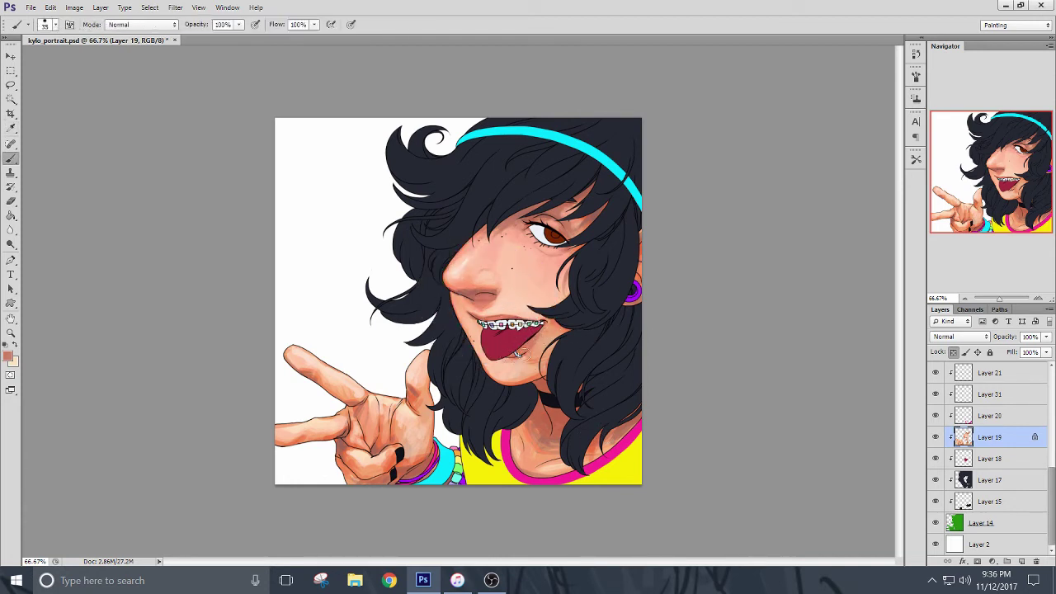
key(bracketright)
key(bracketright)
key(bracketright)
key(bracketright)
key(bracketright)
key(bracketright)
key(bracketright)
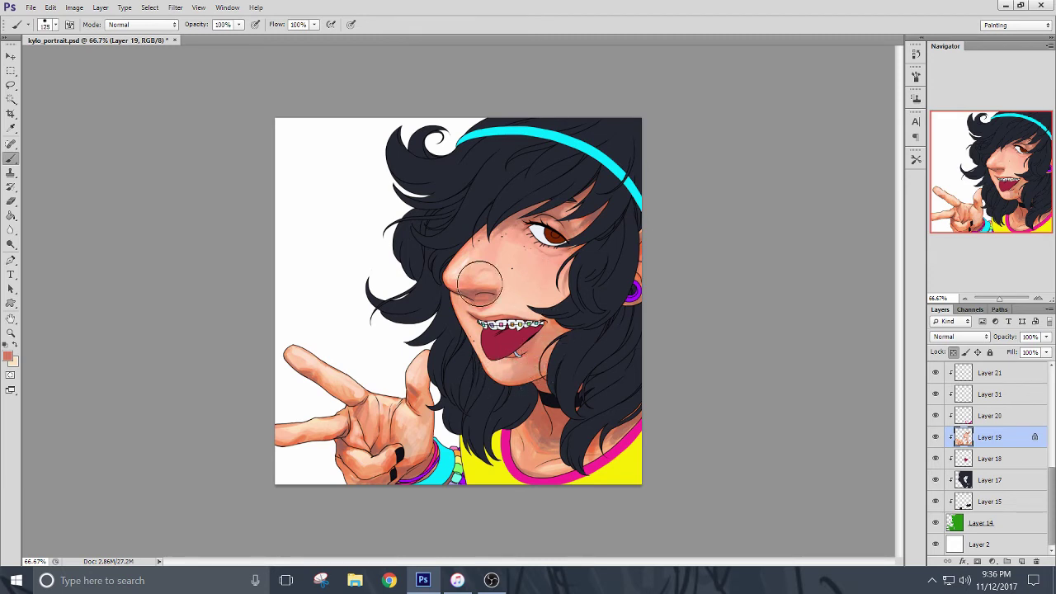
Blend the shading below the lower lip and on the chin with sampled skin tones using a 60 px brush.
alt+click(512, 367)
key(bracketleft)
key(bracketleft)
key(bracketleft)
key(bracketleft)
key(bracketleft)
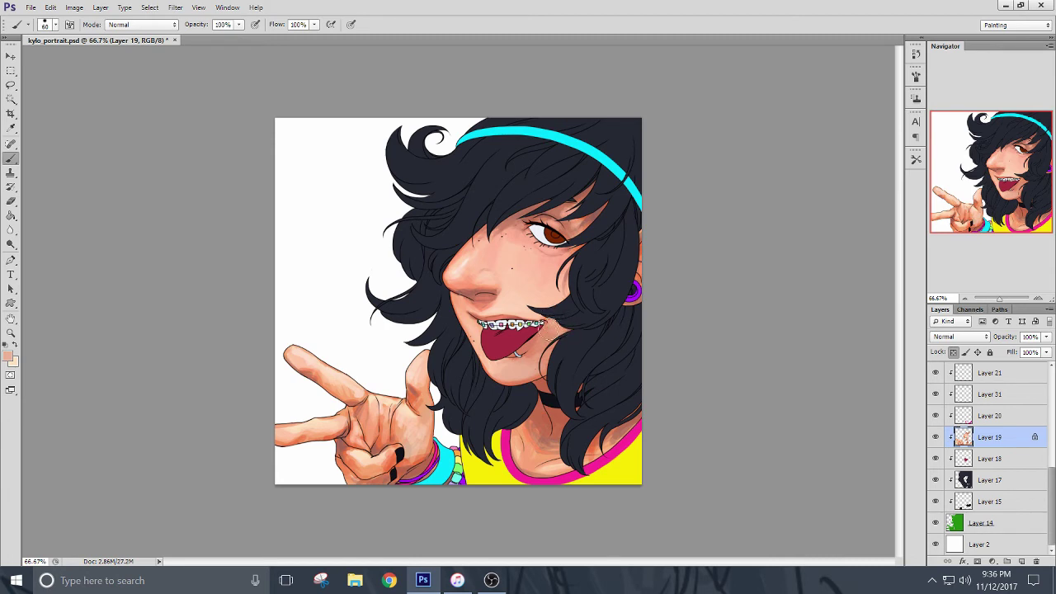
alt+click(534, 353)
mouse_move(517, 363)
mouse_down()
mouse_move(532, 374)
mouse_move(512, 371)
mouse_up()
alt+click(505, 375)
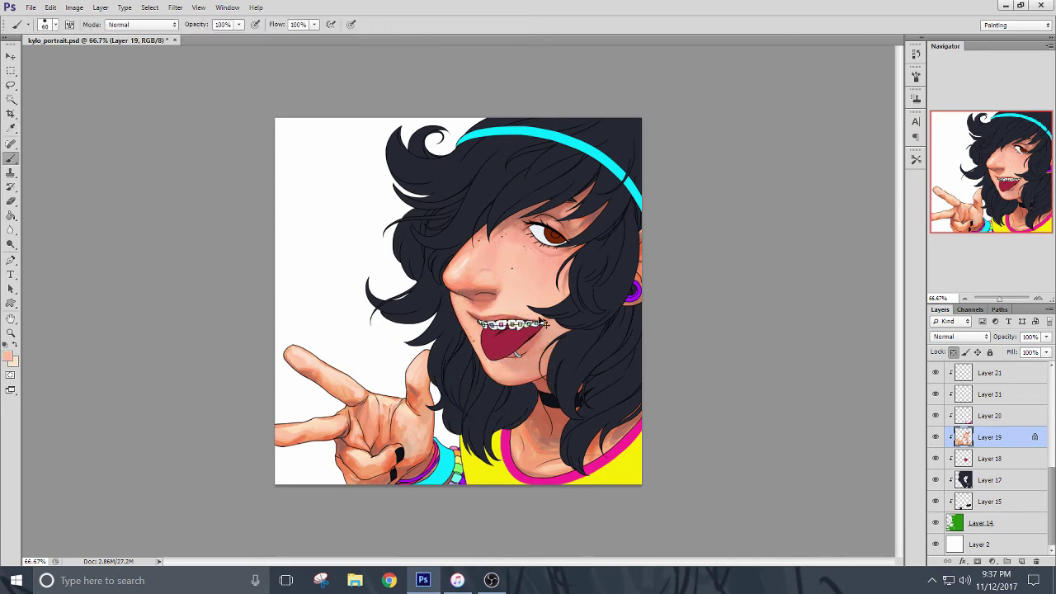
Save a backup of the document over the existing kylo_portrait_copy.psd file.
click(32, 7)
click(50, 174)
click(481, 278)
drag(735, 180, 732, 259)
click(706, 331)
click(558, 229)
click(655, 179)
Save the document again under its original file name, kylo_portrait.psd, replacing the existing file.
click(32, 7)
click(49, 174)
click(480, 264)
click(719, 331)
click(558, 228)
click(661, 179)
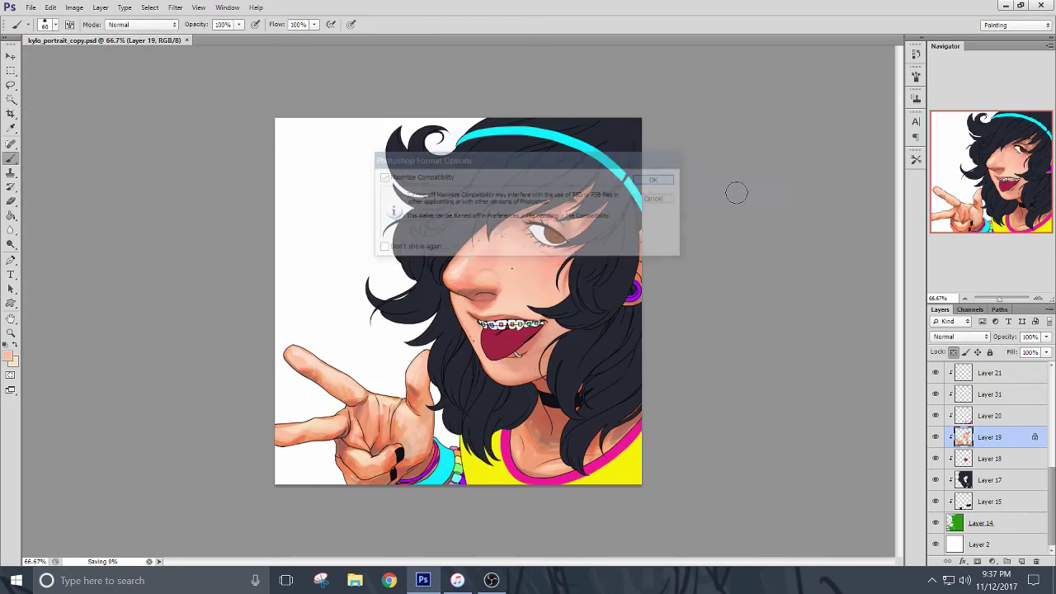
Select Layer 31, mix the cool grey #b9b7bf and apply it to the eye white and teeth.
scroll(989, 458, up, 3)
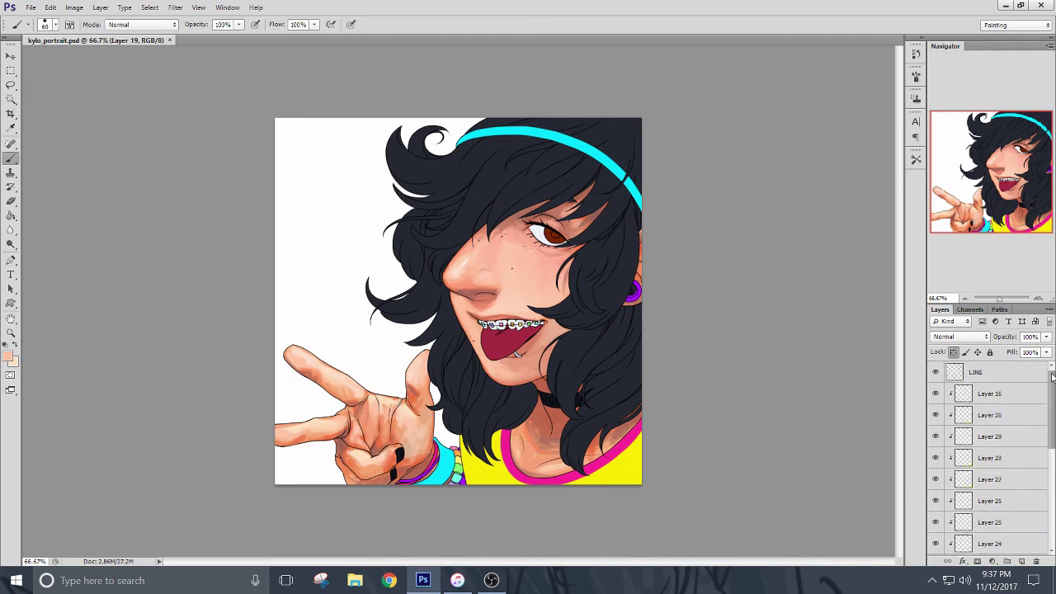
click(987, 484)
key(i)
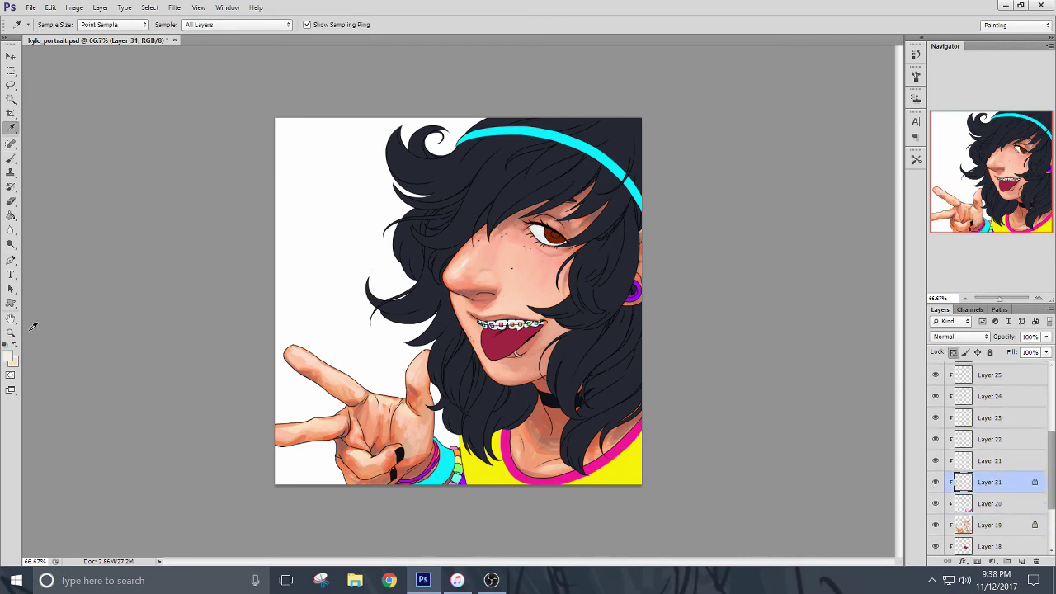
click(13, 363)
click(555, 226)
click(696, 236)
click(550, 229)
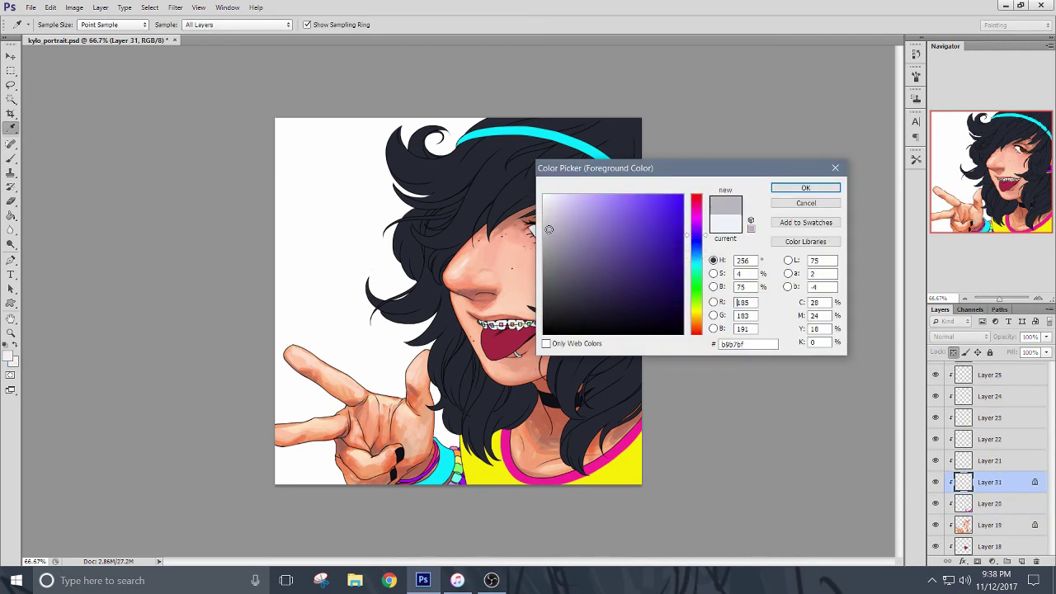
click(805, 188)
key(x)
key(b)
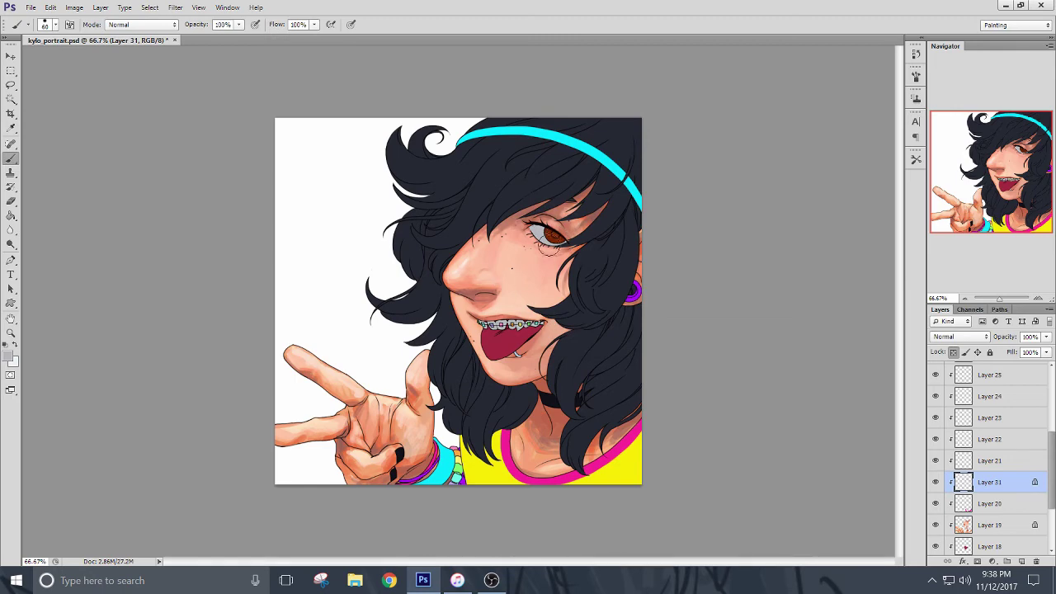
Mix a darker, muted mauve-grey for shading the eye white and teeth and return to the brush.
click(8, 356)
click(697, 226)
click(551, 234)
click(697, 208)
click(560, 242)
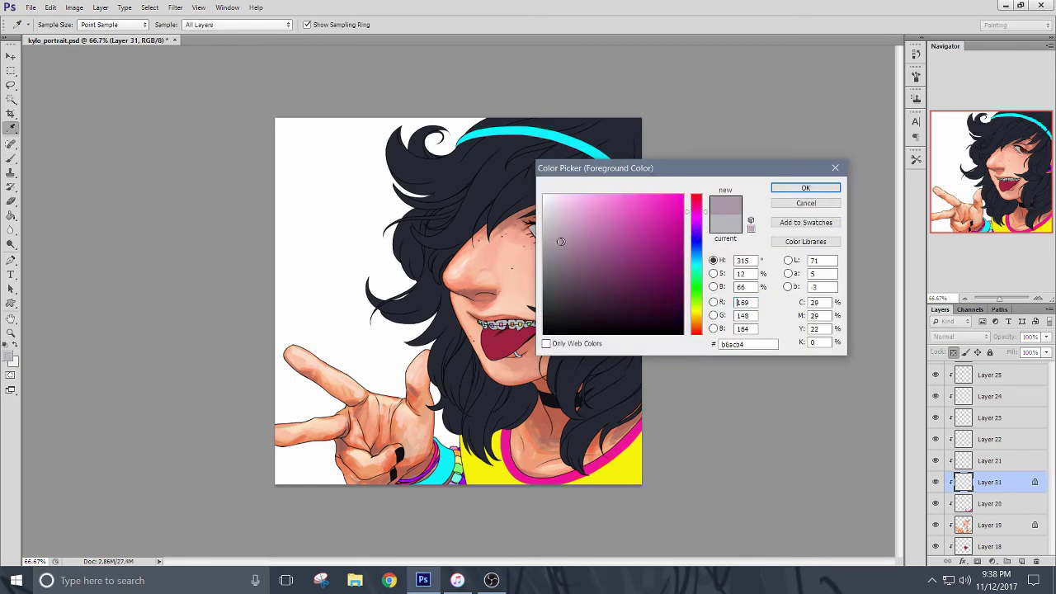
key(Return)
key(b)
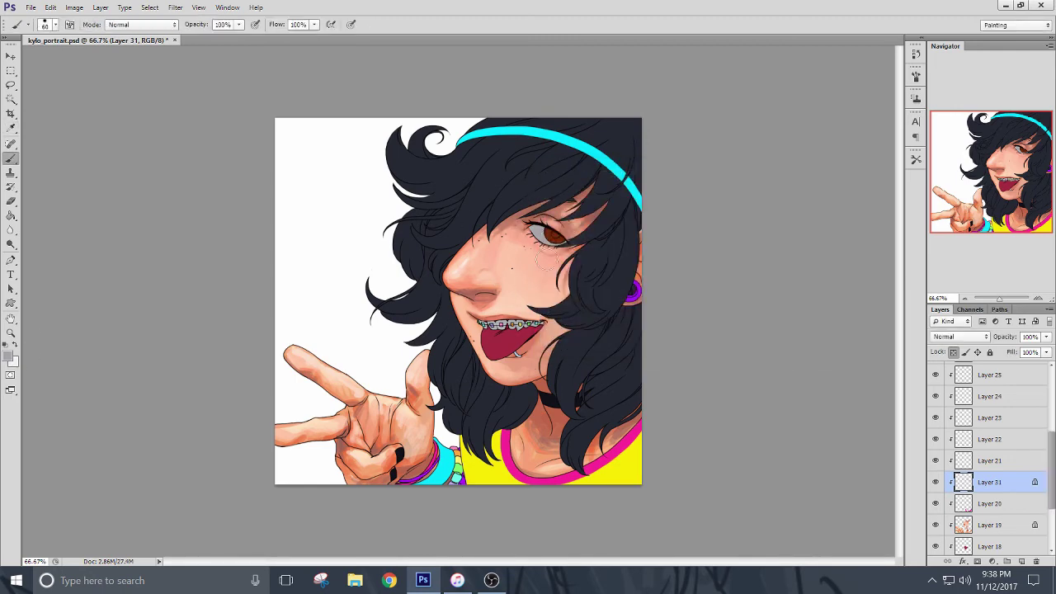
Shift the shadow grey towards a muted pink with a hue of 350.
click(9, 356)
click(698, 204)
click(557, 231)
click(563, 237)
click(698, 198)
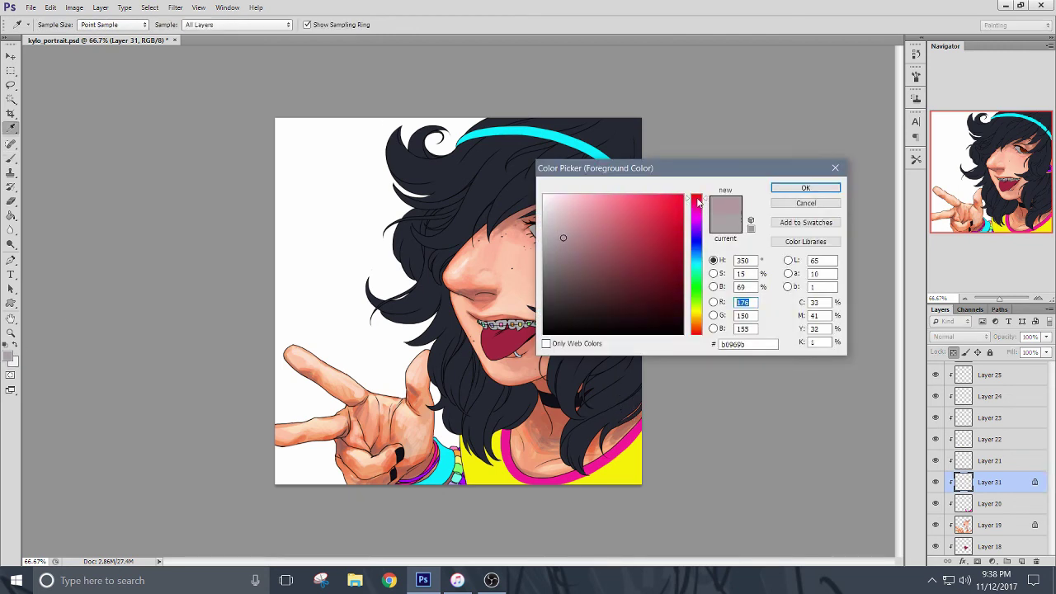
click(558, 237)
click(782, 189)
key(Return)
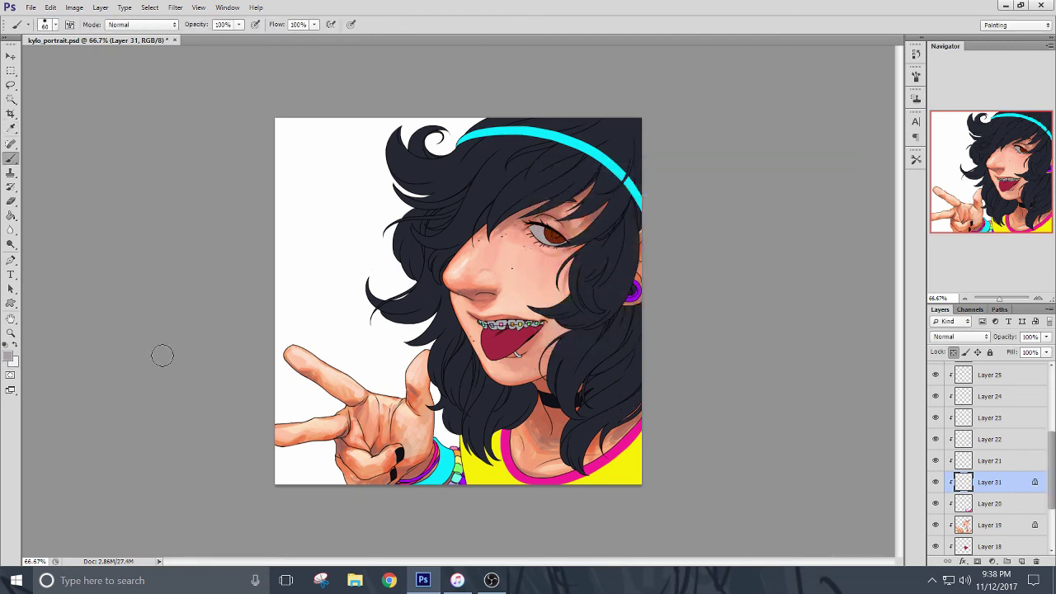
Refine the shading on the eye white and braces with a smaller brush, using the eraser in between.
key(bracketleft)
key(x)
key(e)
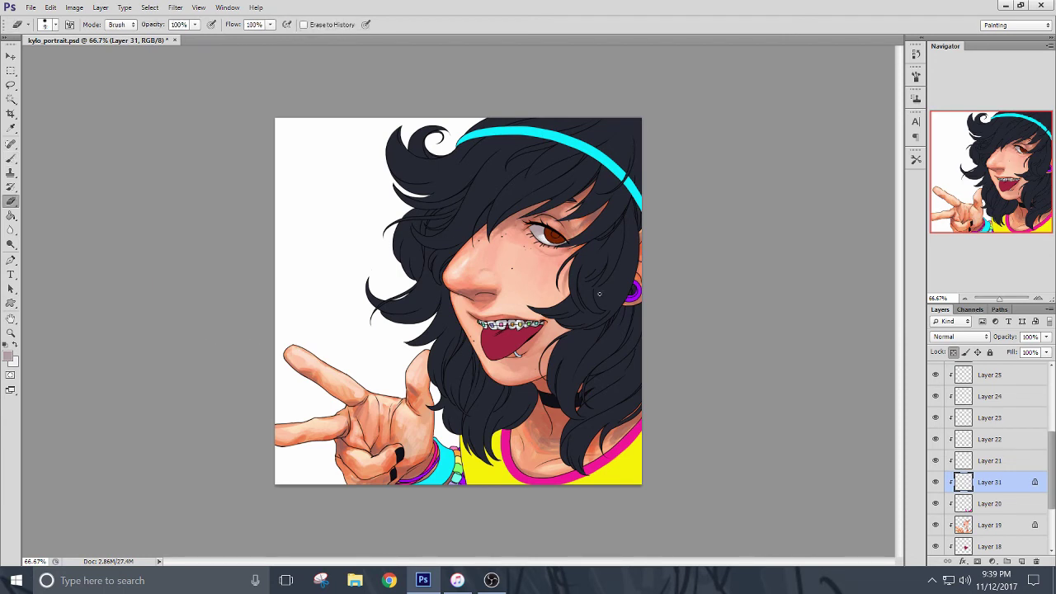
key(b)
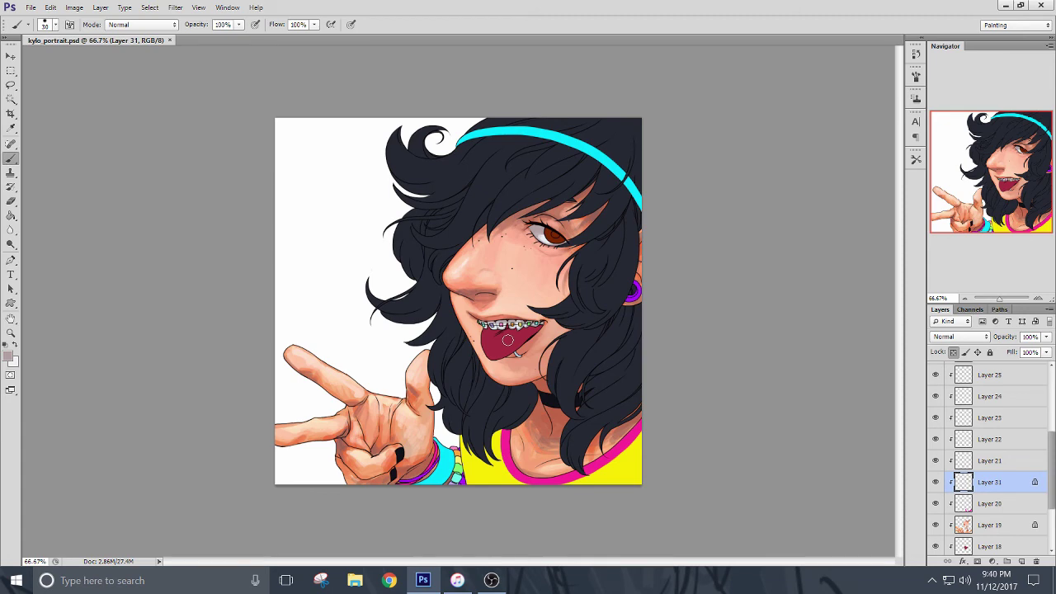
Toggle Layer 16's visibility to identify the iris layer, select it and lock its transparent pixels.
drag(1053, 456, 1053, 391)
click(935, 394)
click(935, 394)
click(989, 395)
click(953, 352)
Sample the iris brown, darken it to #310b04 and brush a shadow over the upper iris.
key(i)
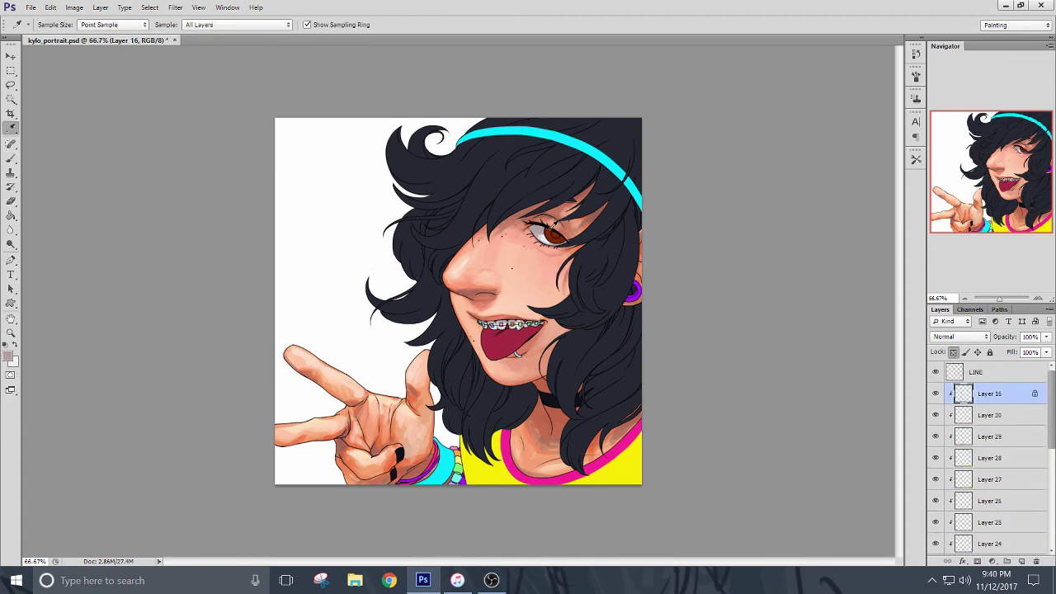
click(550, 233)
key(x)
click(556, 234)
click(7, 357)
click(681, 302)
click(696, 330)
click(672, 307)
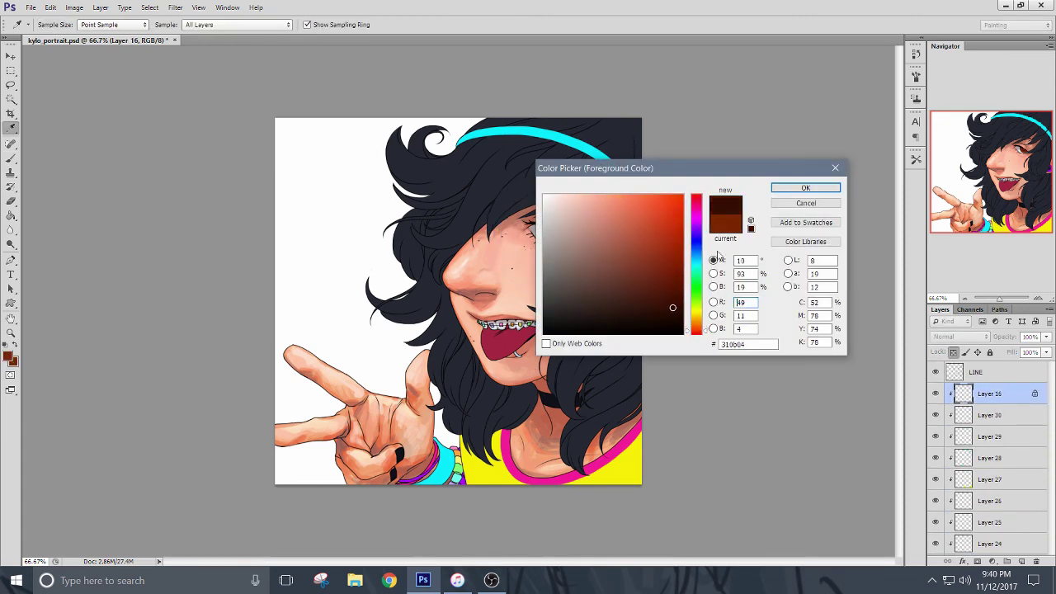
click(805, 188)
key(b)
drag(562, 232, 548, 231)
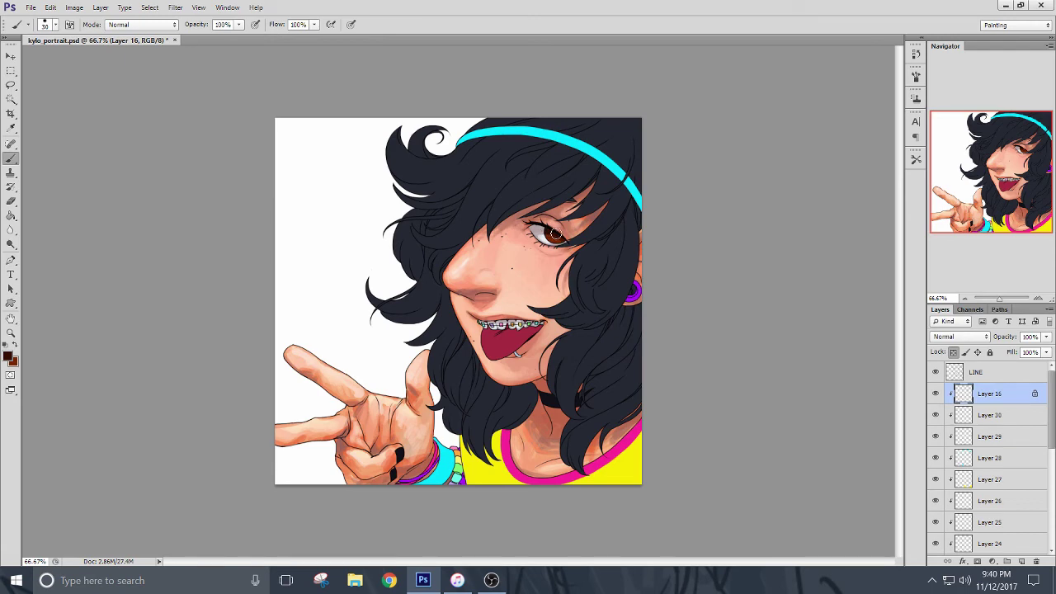
Mix a near-black brown and darken the pupil at the centre of the iris.
click(7, 356)
click(675, 327)
click(804, 188)
Add a new layer above LINE, paint a small white highlight in the eye and shift it slightly.
click(1020, 371)
key(ctrl+shift+alt+n)
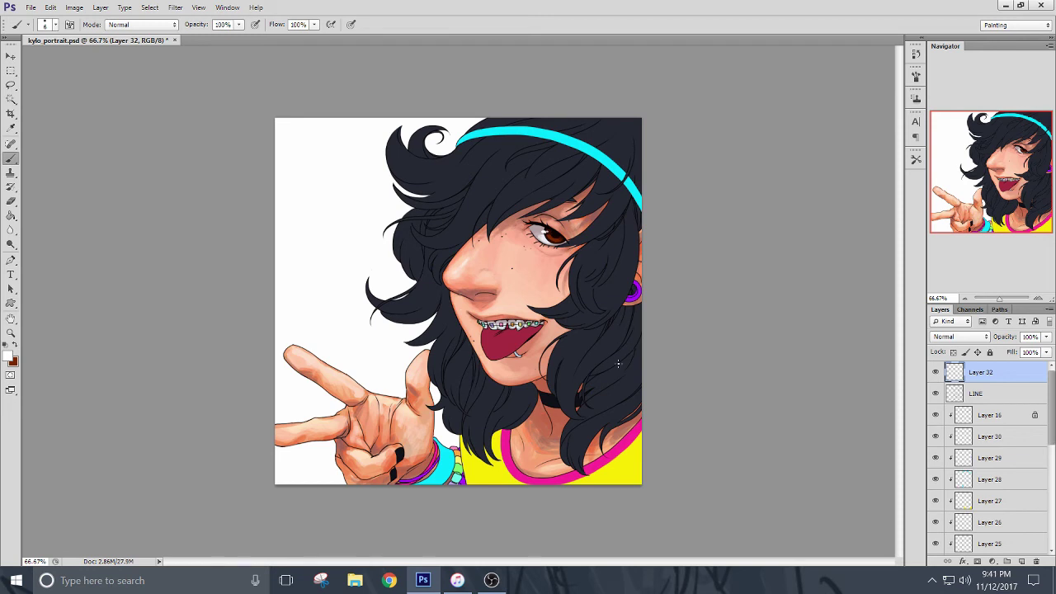
key(v)
drag(551, 239, 546, 234)
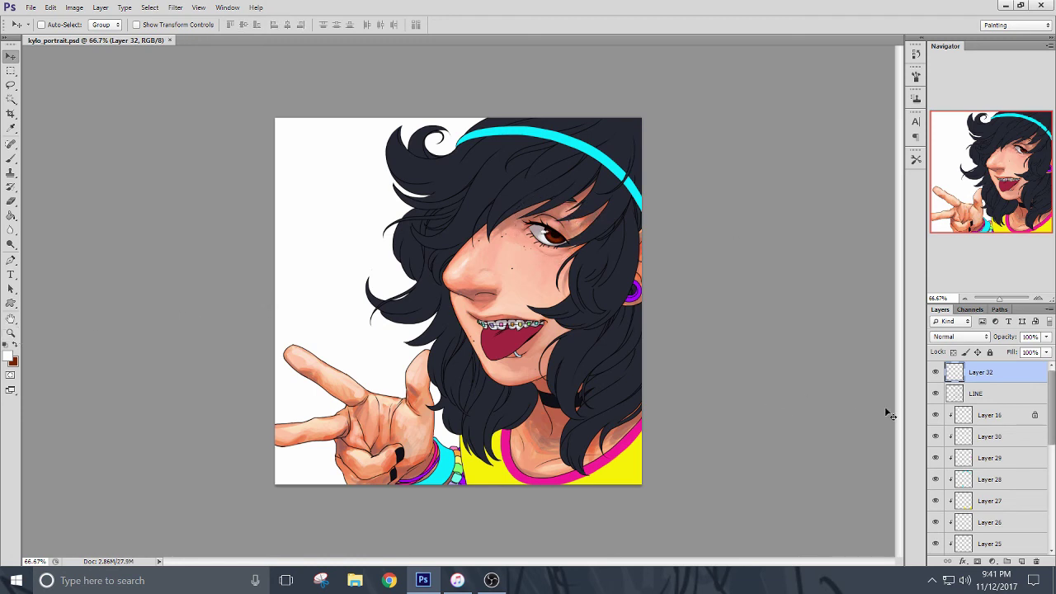
scroll(976, 432, down, 6)
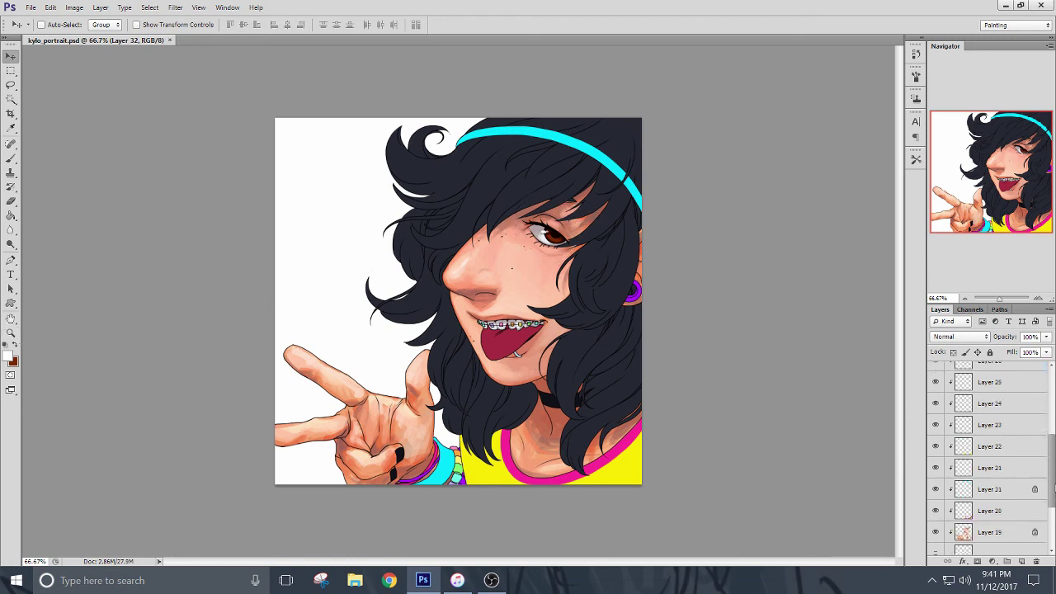
Select the hair layer, Layer 17, lock its transparent pixels, sample the hair colour and darken it for shading.
click(985, 498)
click(993, 482)
click(953, 353)
click(11, 128)
click(490, 170)
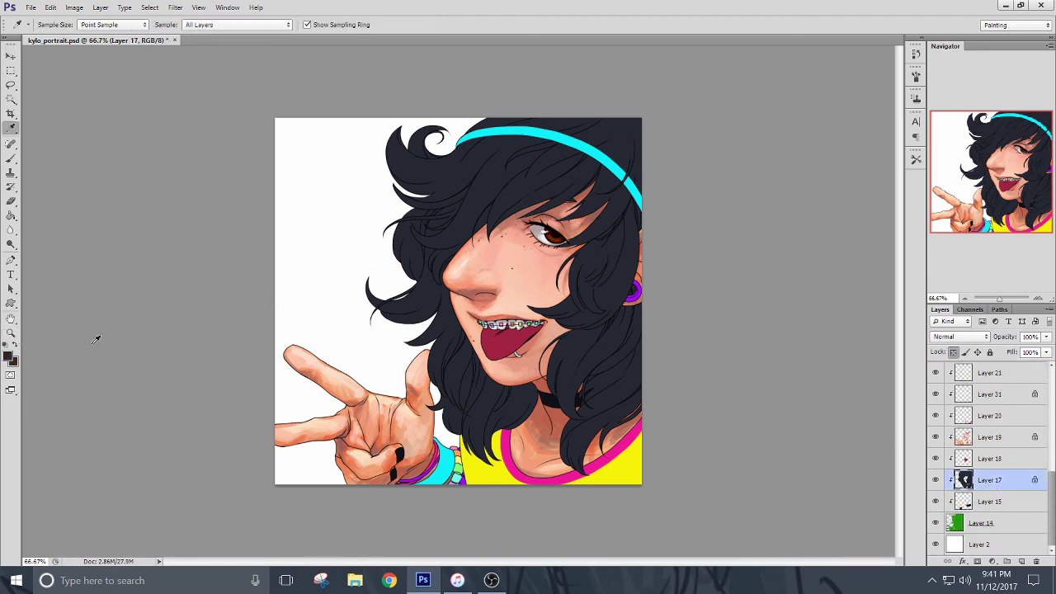
click(10, 356)
key(Return)
Enlarge the brush to 70 px and paint dark shadows over the lower hair on both sides of the face.
key(b)
key(bracketright)
key(bracketright)
key(bracketright)
key(bracketright)
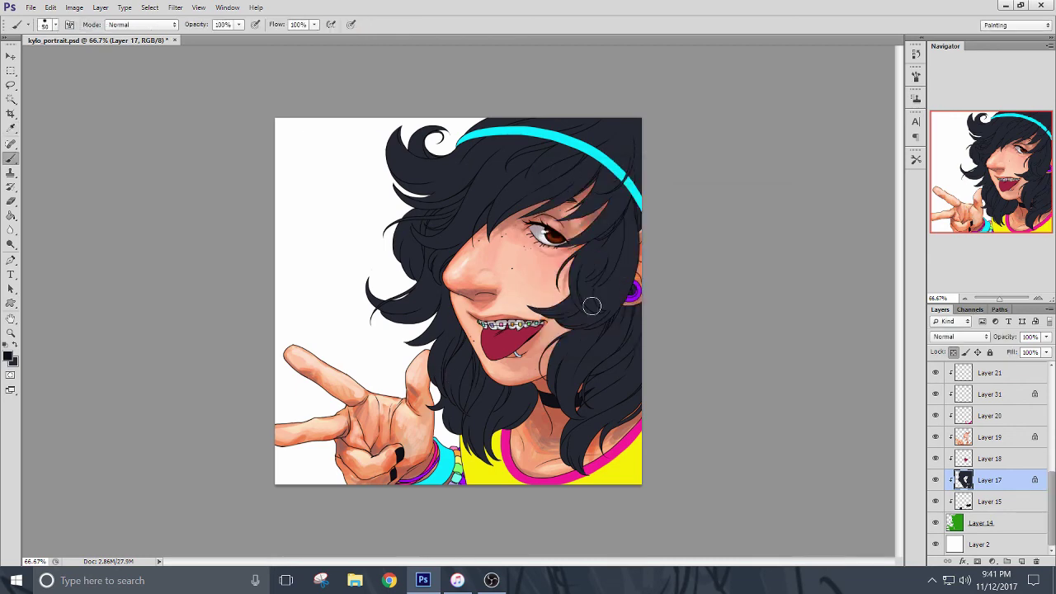
key(bracketright)
key(bracketright)
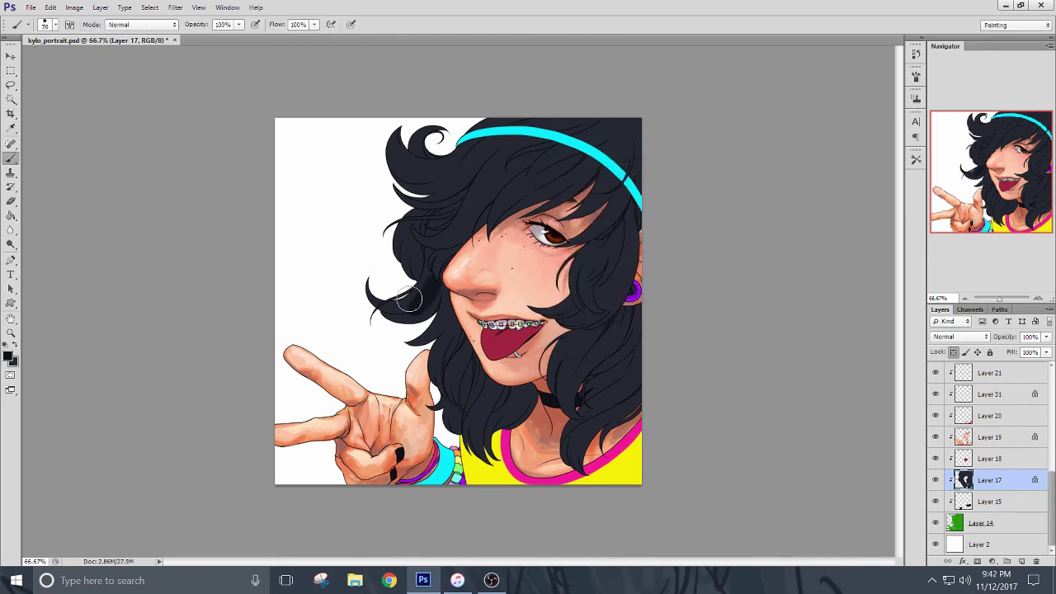
mouse_move(420, 296)
mouse_down()
mouse_move(457, 302)
mouse_move(470, 409)
mouse_move(517, 382)
mouse_move(445, 358)
mouse_up()
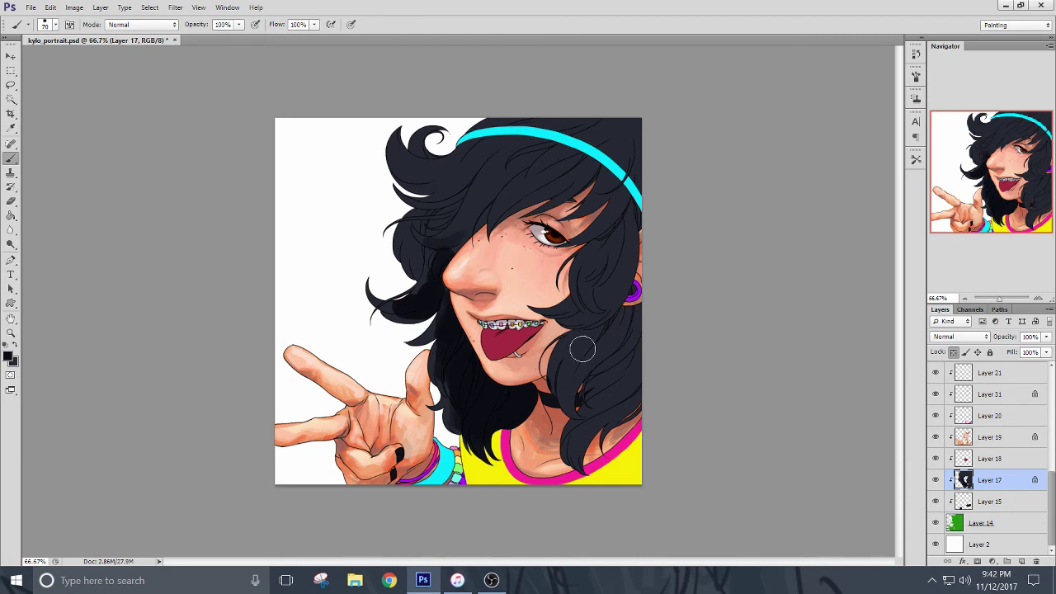
mouse_move(587, 355)
mouse_down()
mouse_move(577, 363)
mouse_move(618, 415)
mouse_up()
mouse_move(649, 341)
mouse_down()
mouse_move(580, 352)
mouse_move(596, 372)
mouse_move(618, 195)
mouse_move(627, 273)
mouse_move(627, 230)
mouse_move(569, 267)
mouse_move(561, 314)
mouse_move(587, 300)
mouse_move(589, 281)
mouse_move(583, 377)
mouse_up()
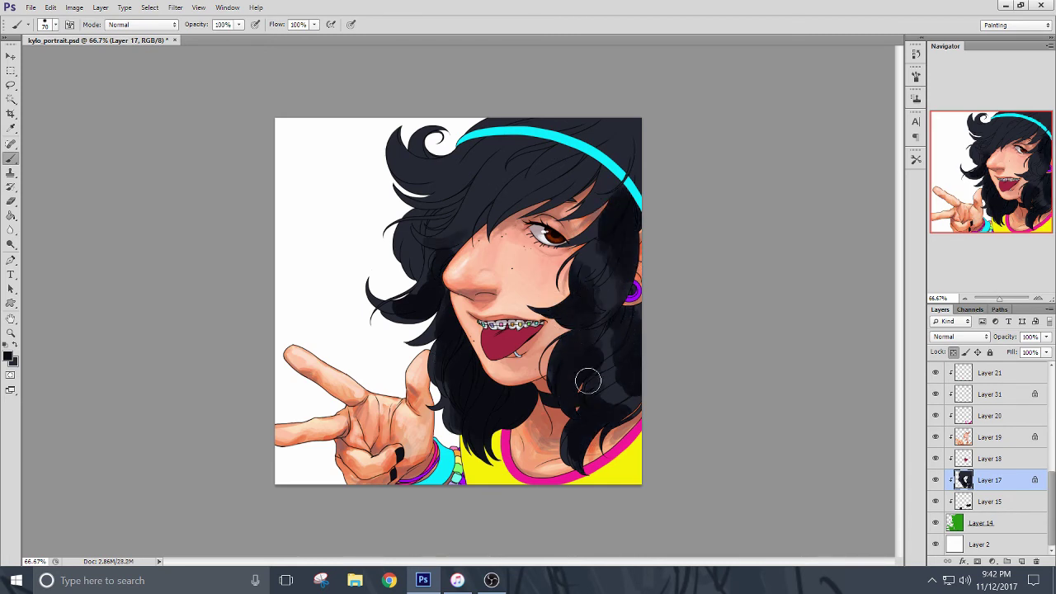
Shade the crown, fringe and remaining locks with the dark colour, leaving lighter streaks between strokes, and save the document.
mouse_move(460, 136)
mouse_down()
mouse_move(584, 153)
mouse_move(626, 199)
mouse_up()
mouse_move(399, 145)
mouse_down()
mouse_move(421, 176)
mouse_move(528, 213)
mouse_move(581, 216)
mouse_up()
mouse_move(459, 206)
mouse_down()
mouse_move(443, 243)
mouse_move(481, 170)
mouse_move(467, 160)
mouse_move(518, 156)
mouse_move(511, 161)
mouse_move(549, 182)
mouse_move(601, 377)
mouse_move(569, 345)
mouse_up()
mouse_move(427, 242)
mouse_down()
mouse_move(425, 183)
mouse_move(549, 179)
mouse_move(589, 405)
mouse_up()
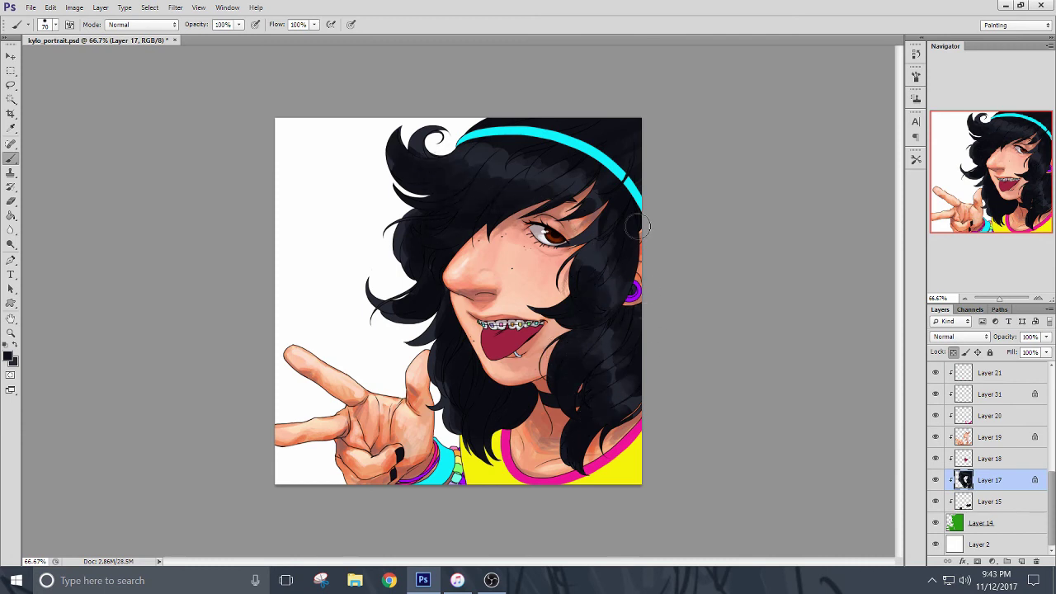
key(ctrl+s)
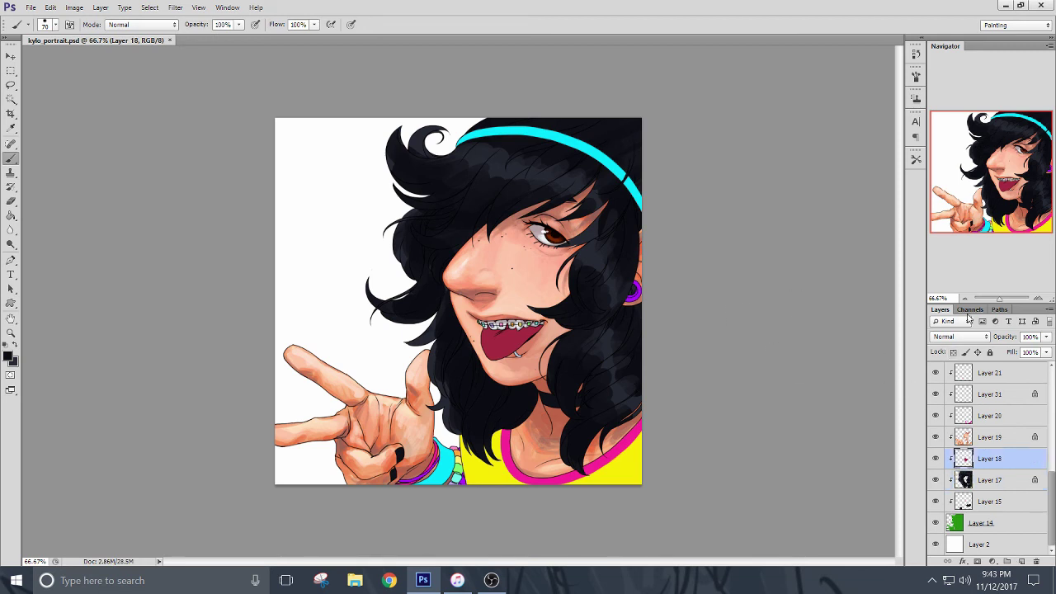
Select Layer 18, lock its transparent pixels, darken the sampled tongue colour to #520015 and brush shadows onto the tongue.
click(989, 458)
key(i)
click(504, 343)
click(8, 358)
click(685, 291)
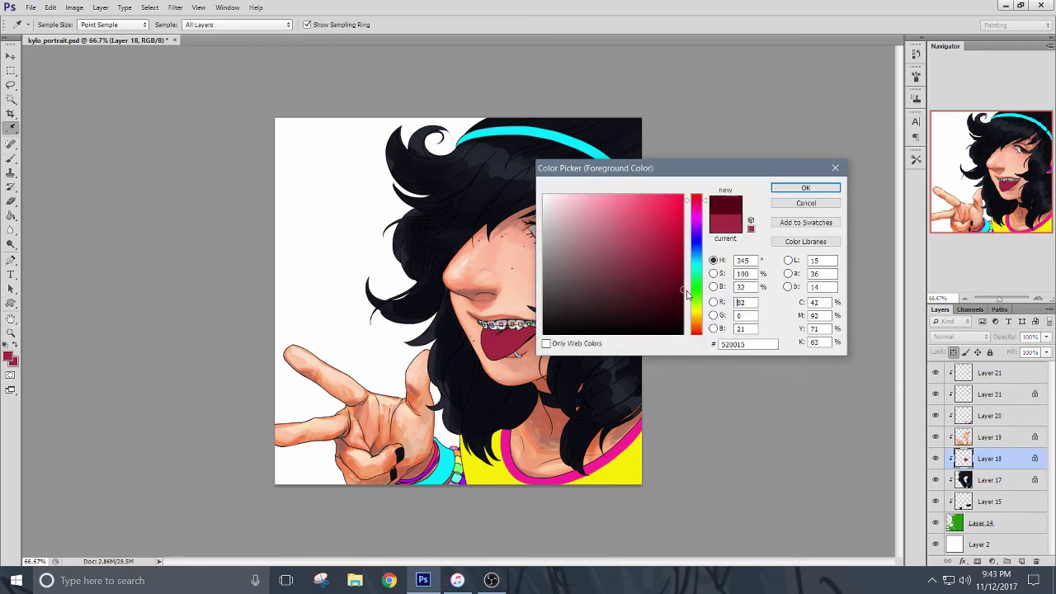
key(Return)
key(b)
mouse_move(509, 327)
mouse_down()
mouse_move(535, 323)
mouse_move(517, 354)
mouse_up()
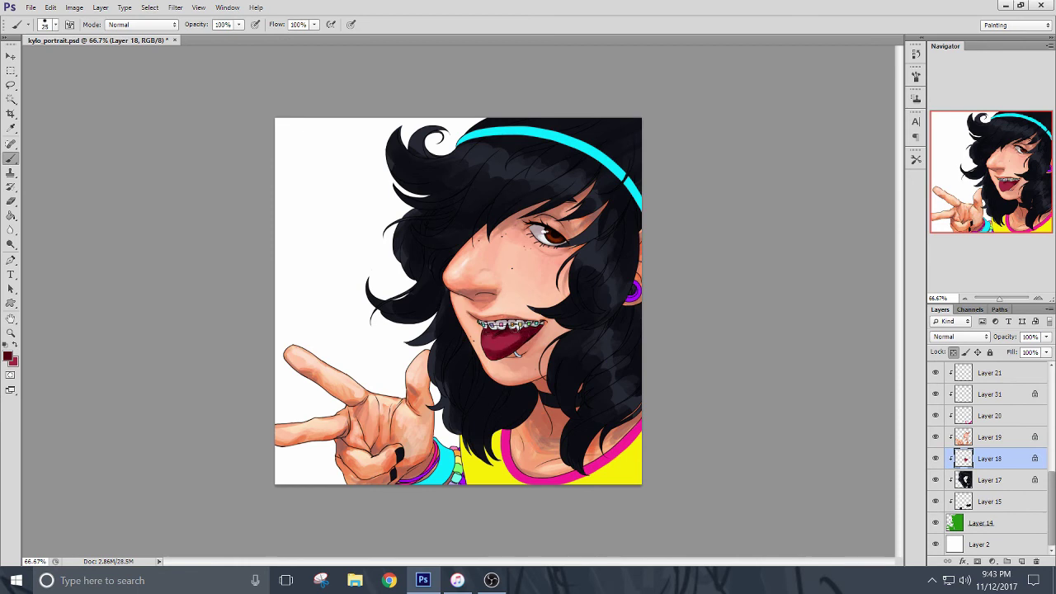
Undo the last tongue stroke and refine the tongue's shading, switching between the sampled red and the dark shadow colour.
alt+click(492, 340)
key(ctrl+z)
key(x)
key(e)
key(b)
key(x)
Brighten the tongue with a Hue/Saturation adjustment, raising its saturation and lightness.
key(ctrl+u)
drag(175, 353, 192, 353)
drag(175, 379, 202, 354)
click(293, 273)
key(b)
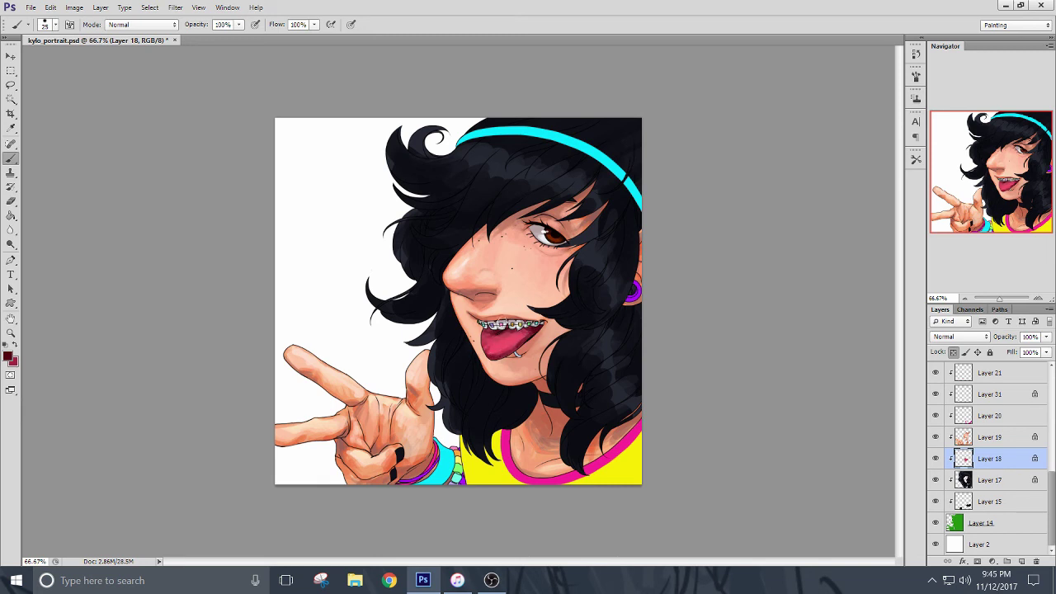
Select the skin layer, Layer 19, retouch the lips and mouth area with tones sampled around the mouth, and save.
click(989, 437)
alt+click(510, 315)
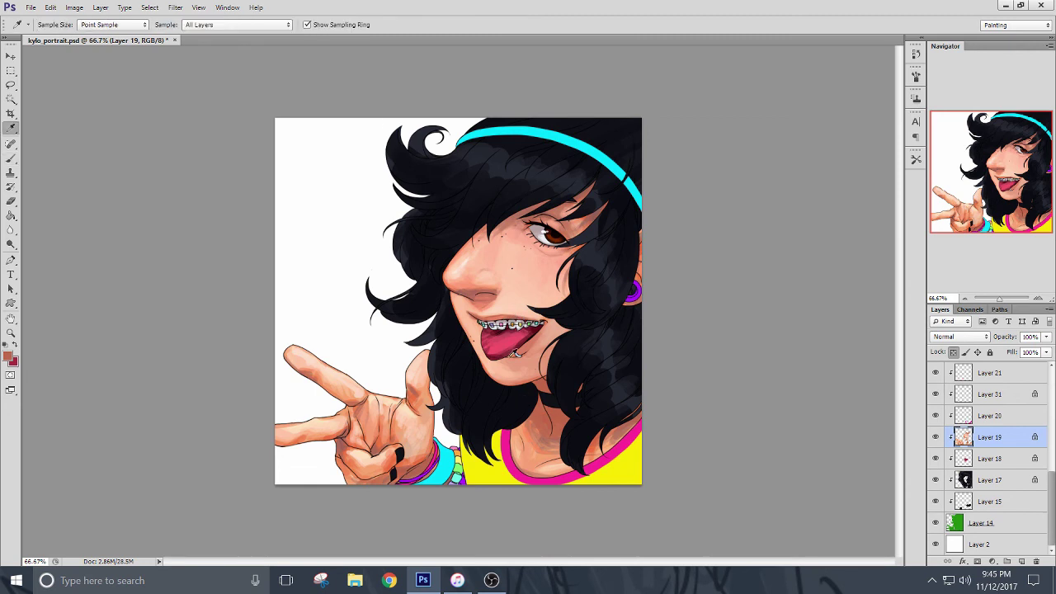
alt+click(487, 349)
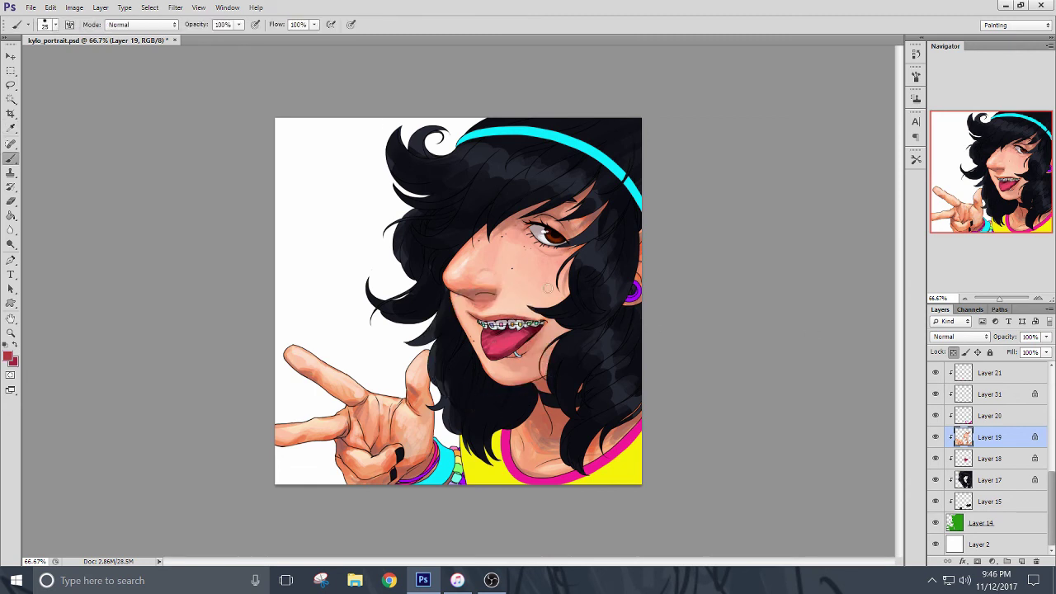
alt+click(536, 313)
alt+click(511, 314)
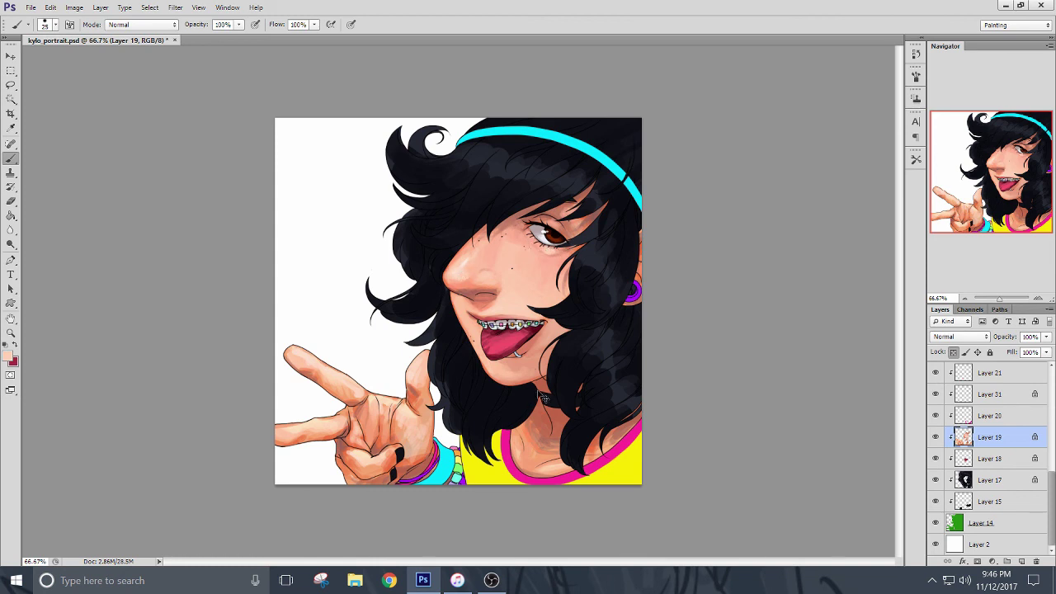
key(ctrl+s)
Add a new layer above Layer 19 and paint red eyeshadow around the eye with a soft brush enlarged to 100 px.
click(990, 462)
click(1026, 435)
key(ctrl+shift+alt+n)
click(15, 345)
key(bracketright)
key(bracketright)
key(bracketright)
key(bracketright)
key(bracketright)
key(bracketright)
key(bracketright)
key(bracketright)
key(bracketright)
key(bracketright)
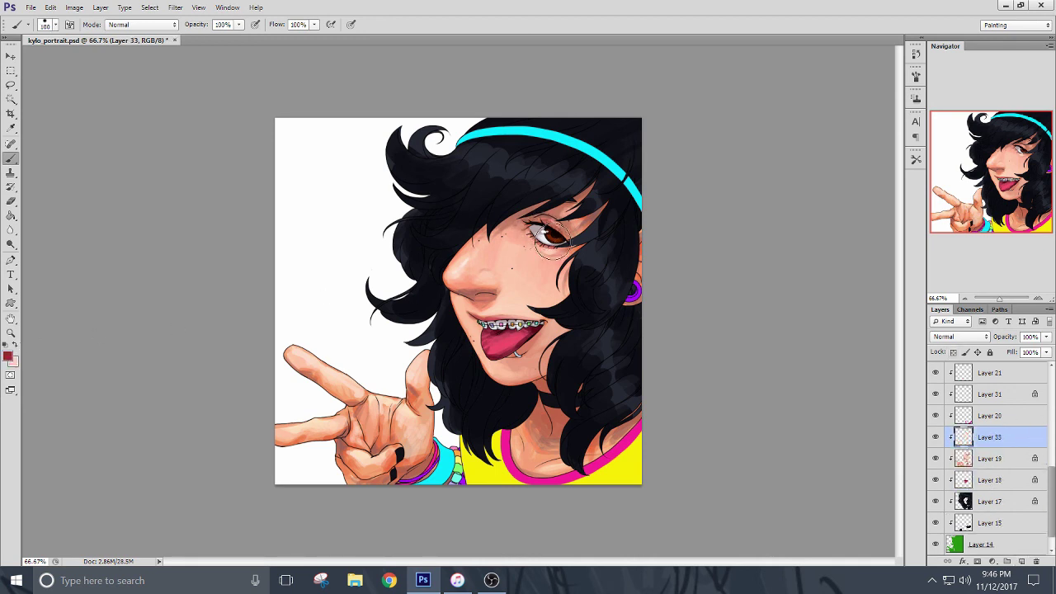
mouse_move(551, 240)
mouse_down()
mouse_move(560, 228)
mouse_move(550, 227)
mouse_move(561, 240)
mouse_move(553, 248)
mouse_move(586, 247)
mouse_move(511, 229)
mouse_move(590, 259)
mouse_move(544, 256)
mouse_move(586, 247)
mouse_move(588, 236)
mouse_up()
Erase the excess eyeshadow at both corners of the eye and reduce the eraser size to 9 px.
key(e)
drag(520, 220, 523, 231)
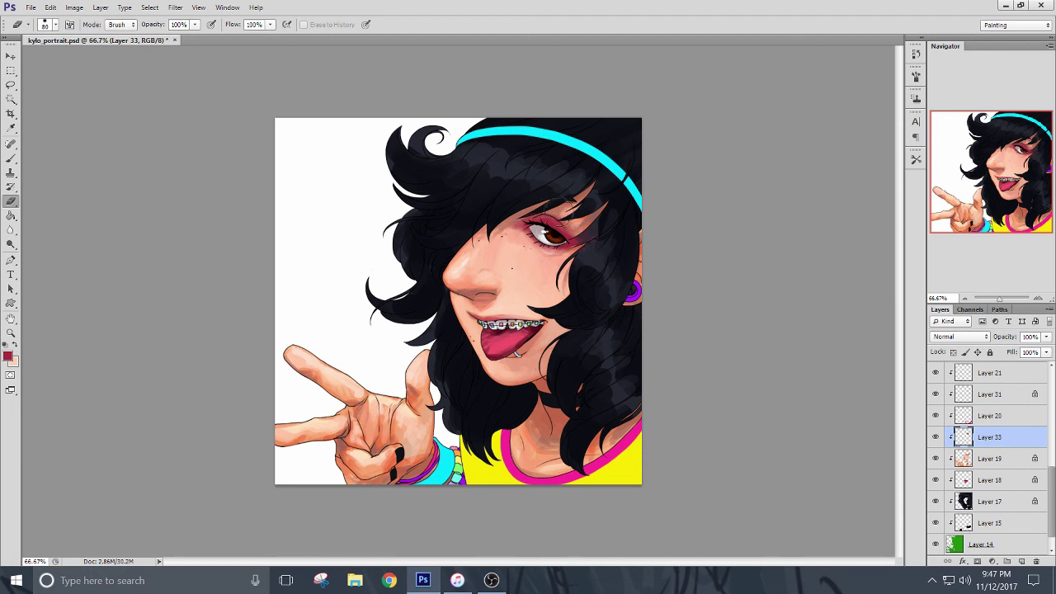
drag(598, 238, 604, 237)
key(bracketleft)
key(bracketleft)
key(bracketleft)
key(bracketleft)
key(bracketleft)
key(bracketleft)
key(bracketleft)
key(bracketleft)
Compare blend modes on the eyeshadow layer, from Multiply through Linear Light, and set it to Linear Burn.
click(959, 337)
click(948, 108)
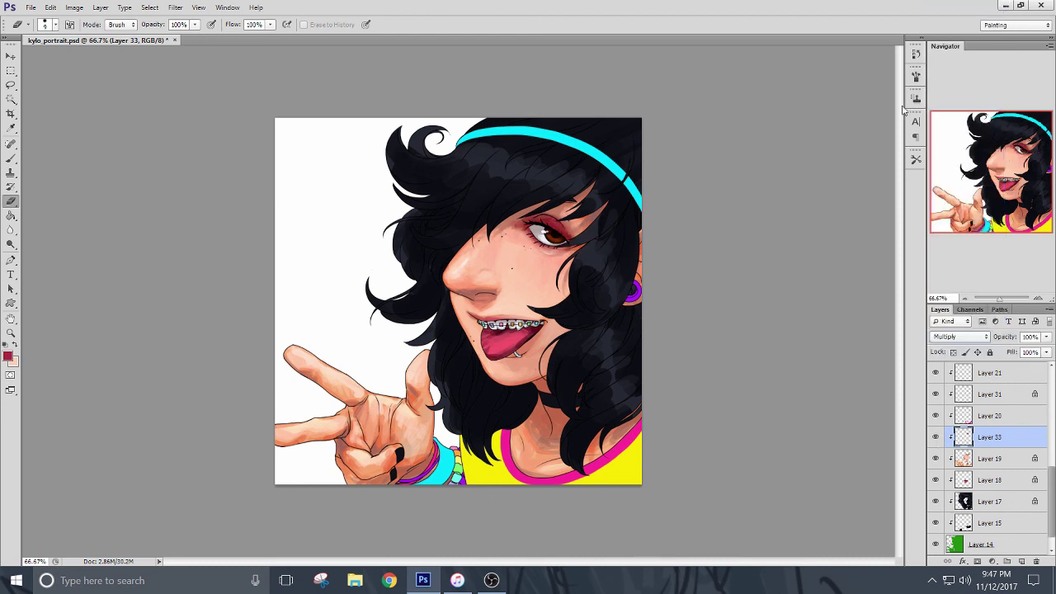
key(Down)
key(Down)
key(Down)
key(Down)
key(Down)
key(Down)
key(Down)
key(Down)
key(Down)
key(Down)
key(Down)
key(Down)
key(Down)
key(Down)
key(Down)
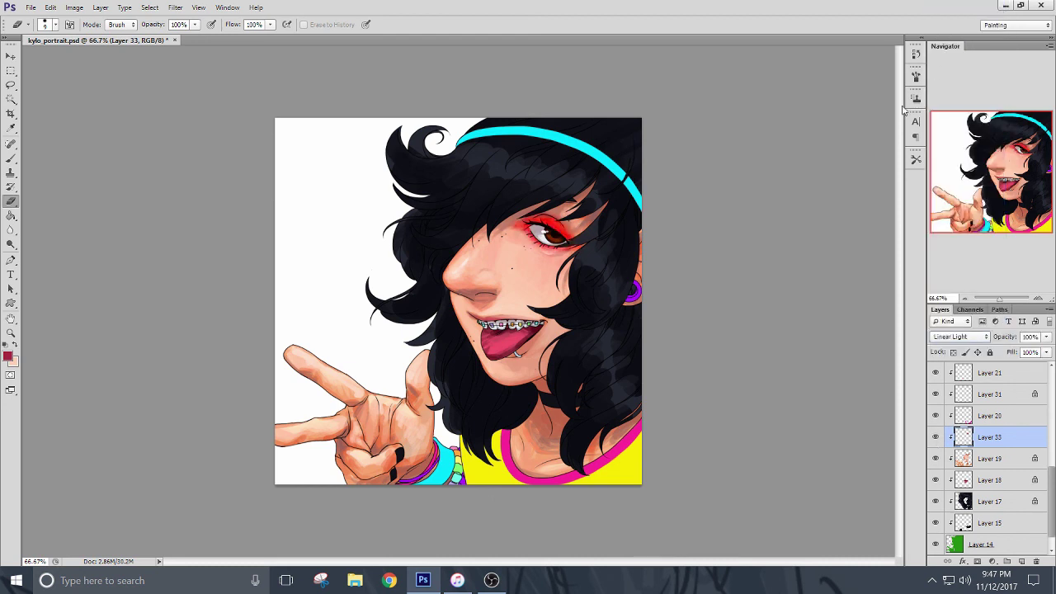
key(Down)
key(Down)
key(Down)
key(Up)
key(Up)
key(Up)
key(Up)
key(Up)
key(Up)
key(Up)
key(Up)
key(Up)
key(Up)
key(Up)
key(Up)
key(Up)
key(Up)
key(Up)
key(Up)
key(Up)
key(Up)
key(Up)
key(Up)
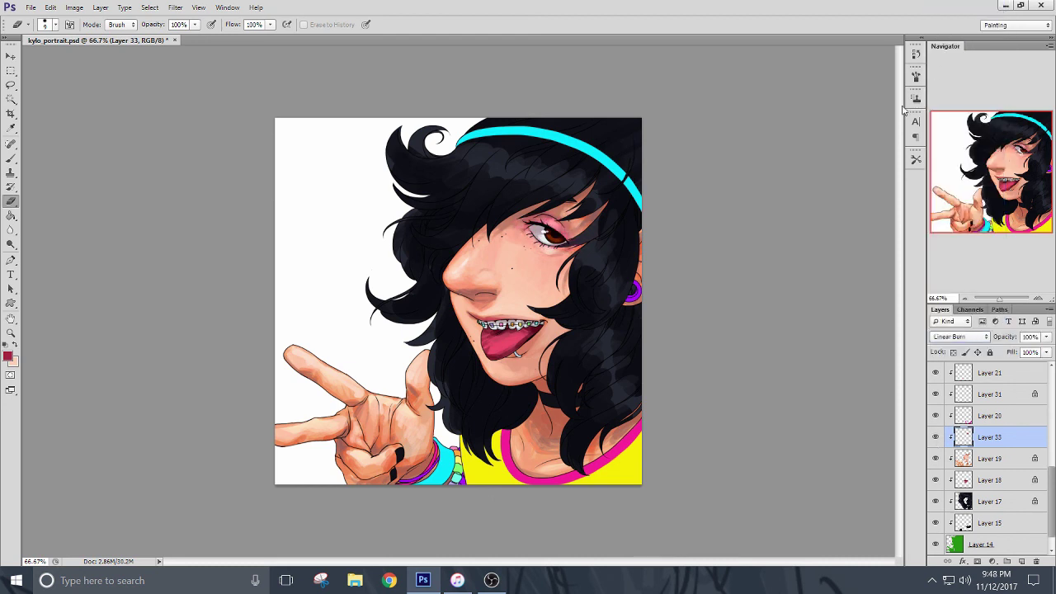
Adjust the eyeshadow's colour with Hue/Saturation and lower the layer's opacity.
key(ctrl+u)
drag(173, 325, 198, 354)
click(305, 270)
click(1046, 336)
drag(1046, 351, 1018, 351)
Add another layer above the eyeshadow, sample the shirt collar's magenta and paint eyeliner around the eye, erasing the excess.
click(1021, 561)
key(i)
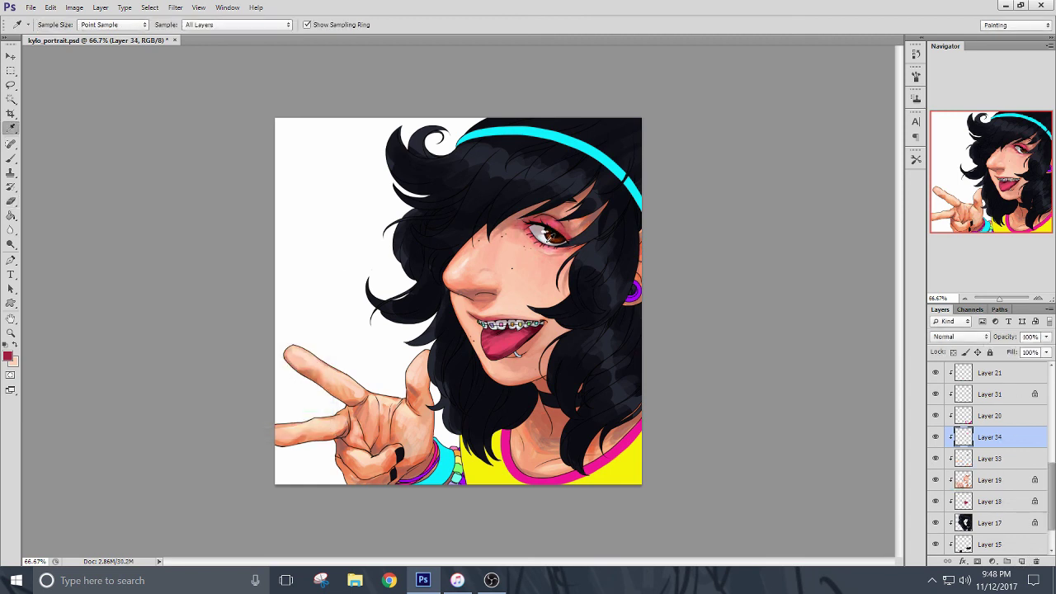
click(508, 446)
key(b)
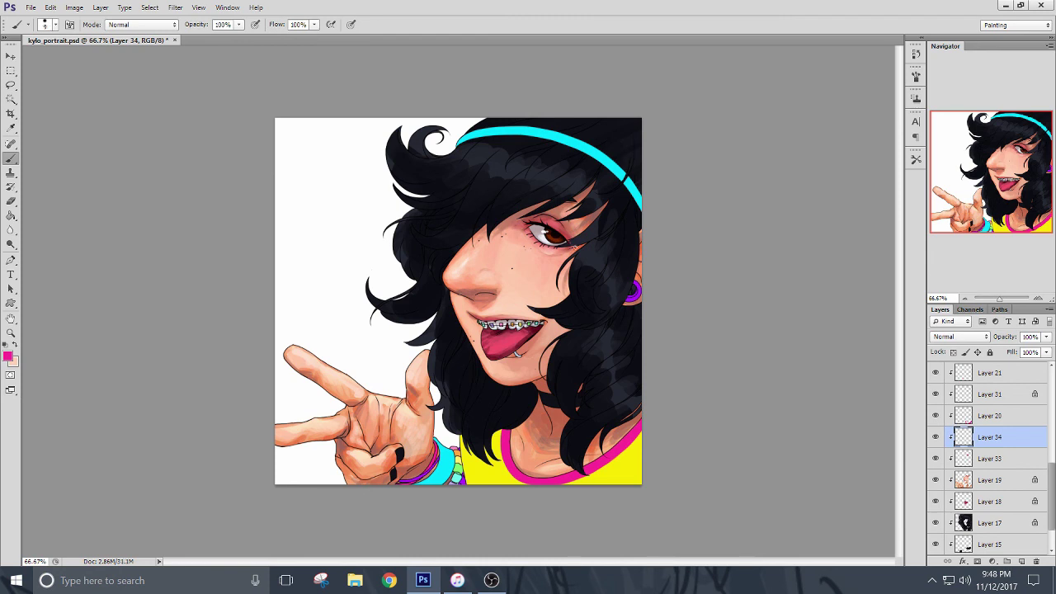
key(e)
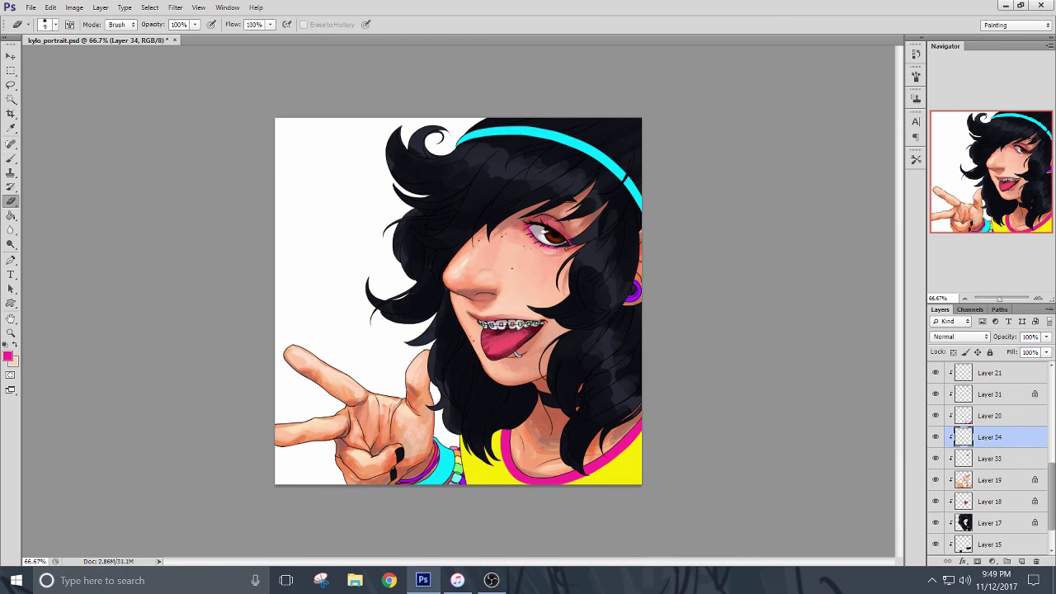
Recolour the magenta eyeliner to dark blue with Hue/Saturation: Hue -120, Saturation 41, Lightness -46.
key(ctrl+u)
drag(174, 378, 140, 383)
drag(174, 325, 157, 330)
text(-120)
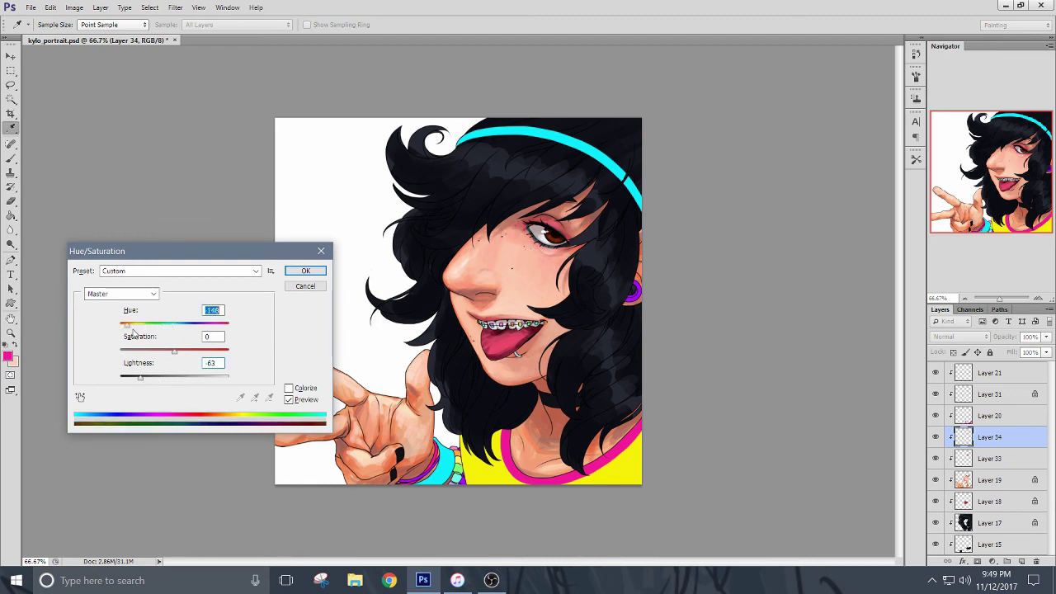
key(Tab)
text(41)
key(Tab)
text(-46)
key(Tab)
click(304, 272)
Sample the eyeliner's blue and build it up along the upper lash line, erasing stray edges.
alt+click(525, 223)
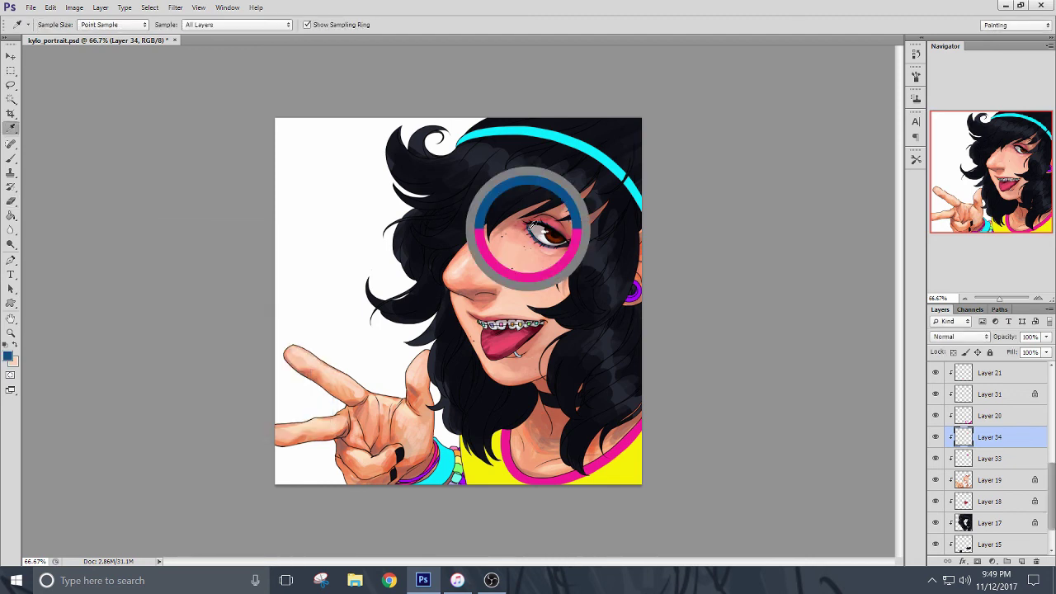
drag(526, 219, 542, 226)
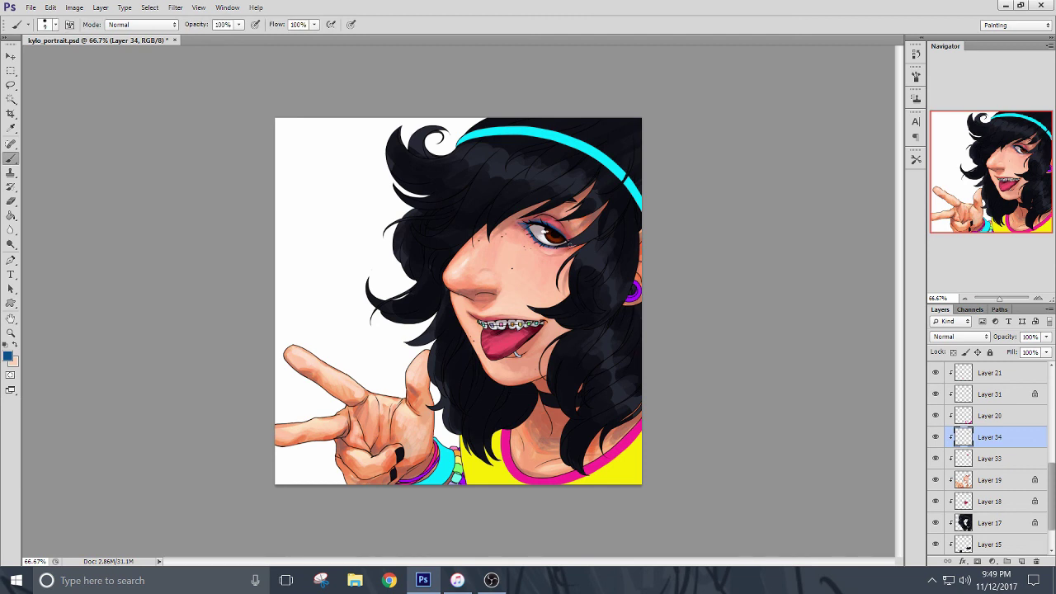
key(e)
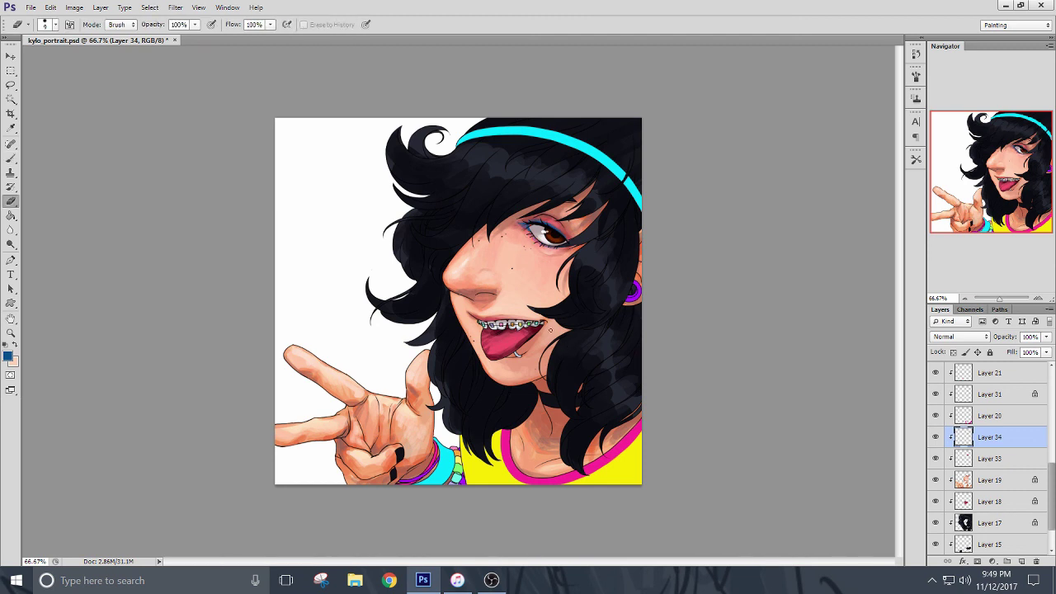
key(b)
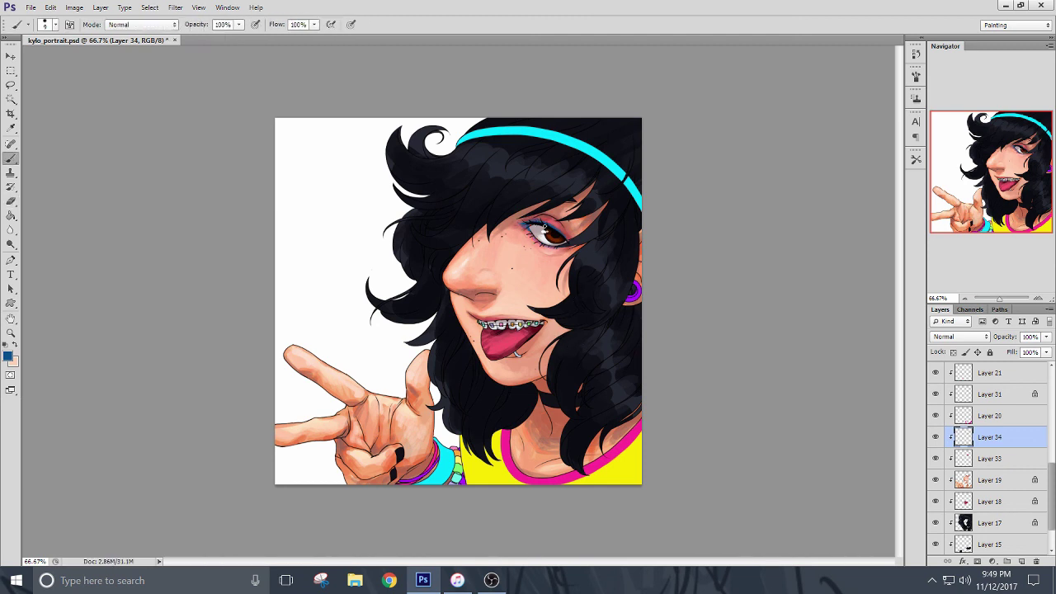
Paint blue eyeliner along the lower lash line, clean up its outer corner with the Eraser and save the document.
mouse_move(529, 233)
mouse_down()
mouse_move(567, 246)
mouse_move(545, 246)
mouse_up()
key(e)
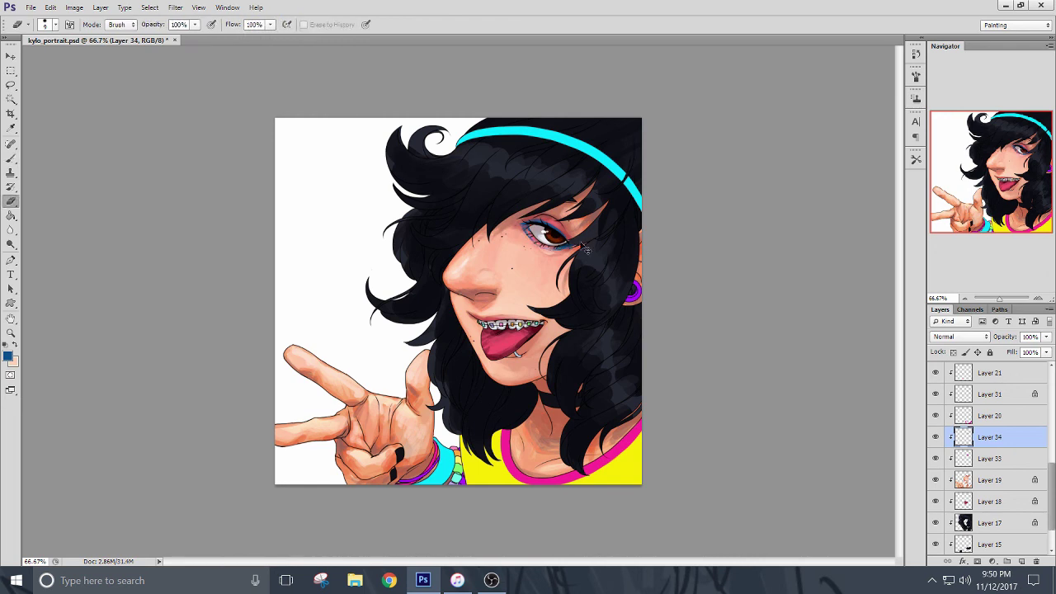
key(b)
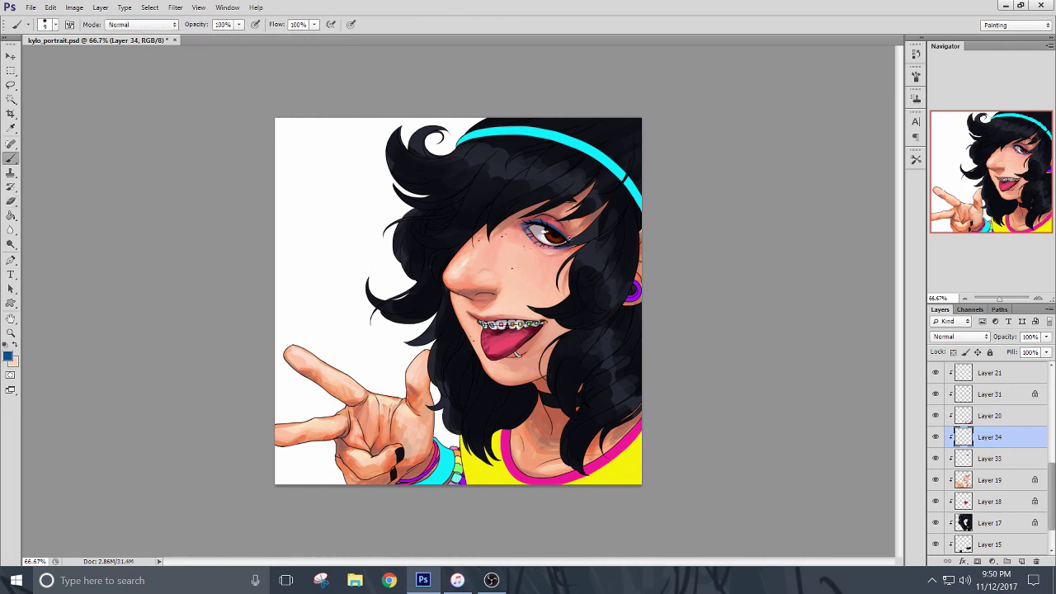
key(e)
key(ctrl+s)
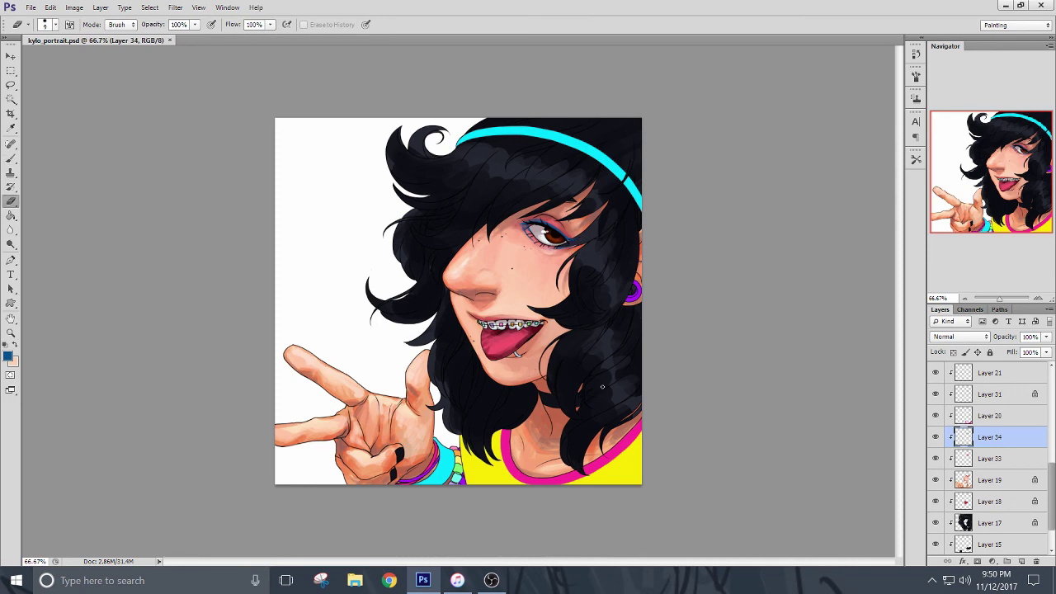
Save the painting as a layered Photoshop file over the existing kylo_portrait_copy in Pictures.
click(31, 8)
click(89, 177)
scroll(453, 279, down, 2)
double_click(452, 279)
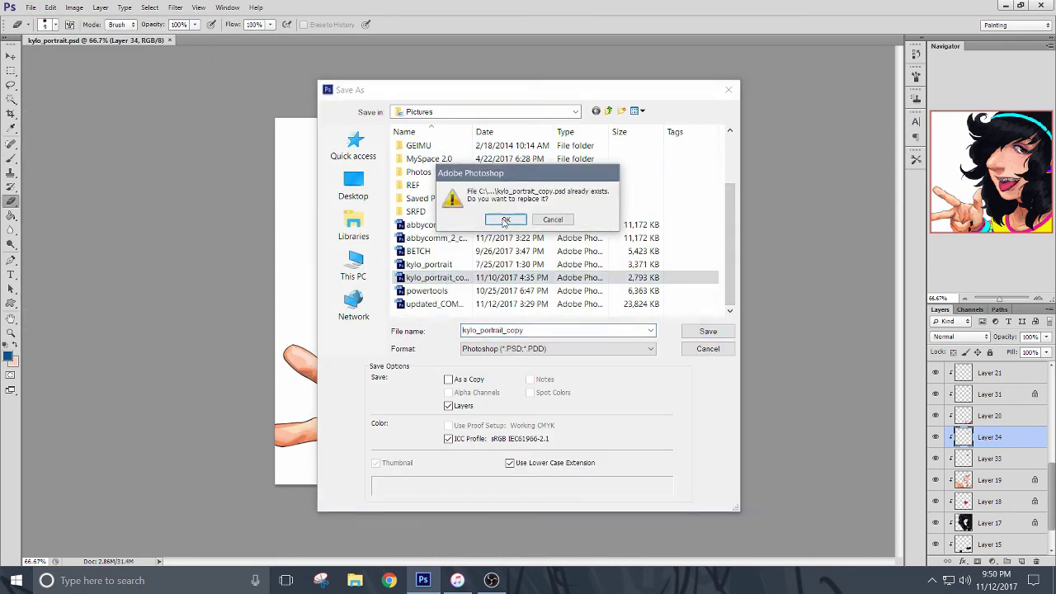
click(505, 220)
click(657, 174)
Save the painting again over the original kylo_portrait Photoshop file in Pictures, then switch to the screen recorder.
click(30, 8)
click(89, 176)
scroll(441, 277, down, 2)
double_click(459, 264)
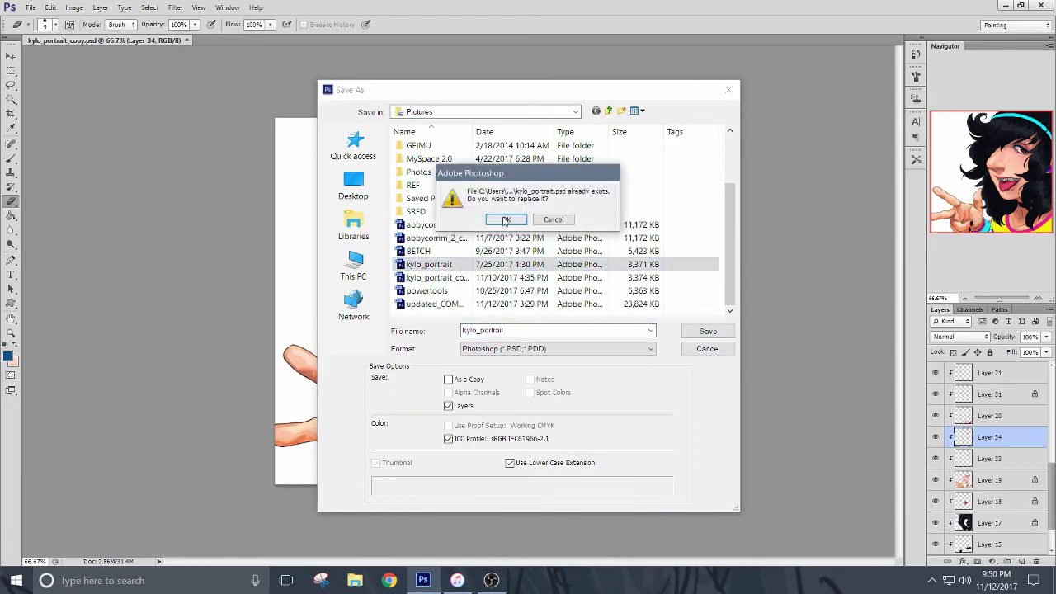
click(505, 220)
click(657, 174)
click(491, 580)
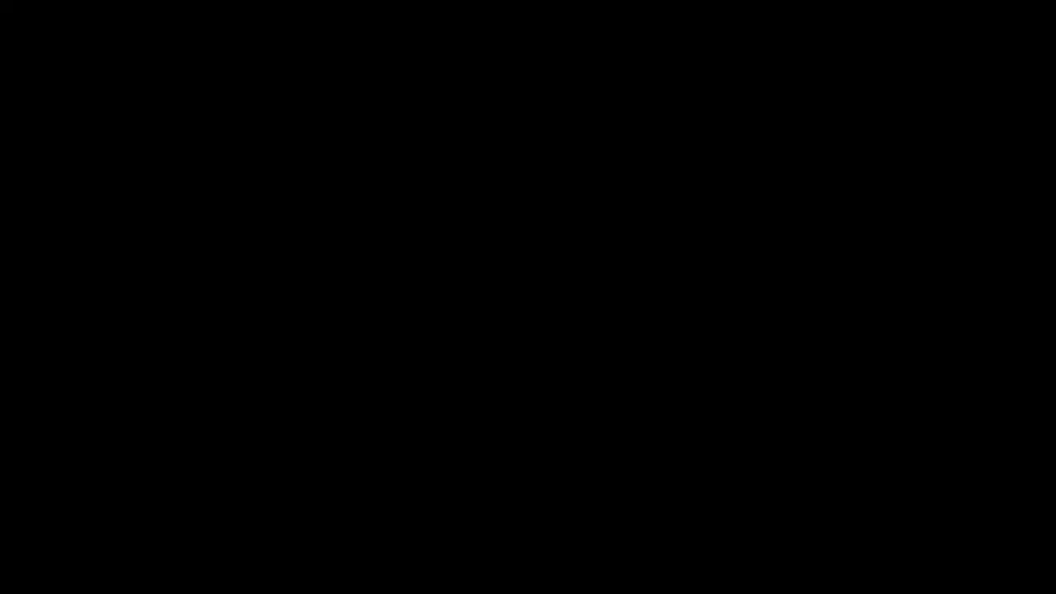